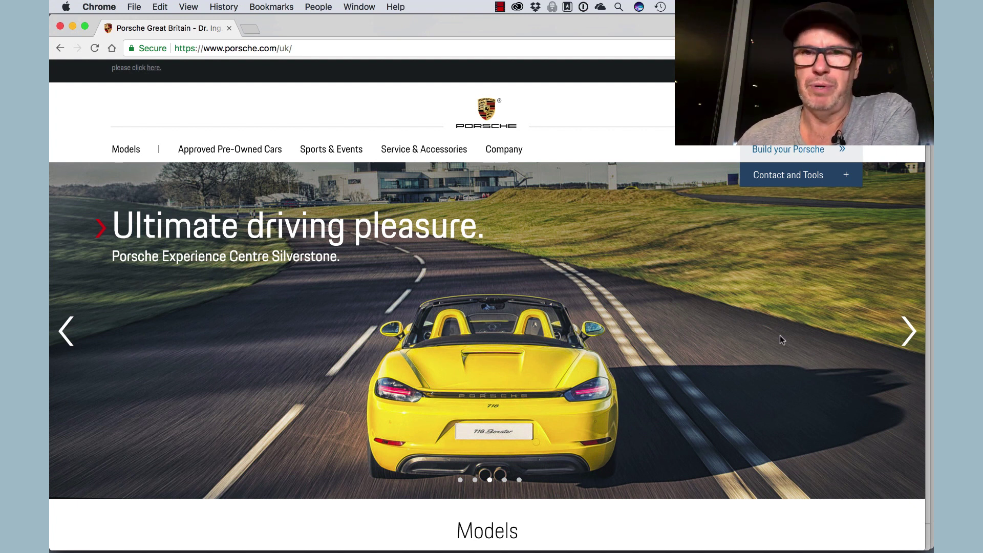
# Look through the homepage sections, including the model range, Build your Porsche, Shopping Tools, Porsche Social and Discover.
pyautogui.scroll(-10, 782, 340)
pyautogui.scroll(-15, 783, 368)
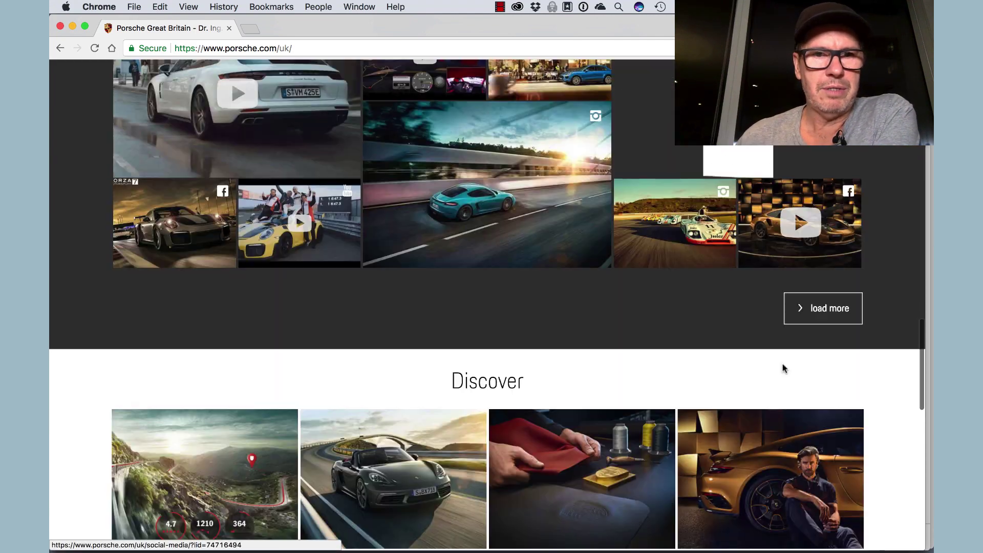
pyautogui.scroll(-3, 782, 368)
pyautogui.scroll(12, 784, 369)
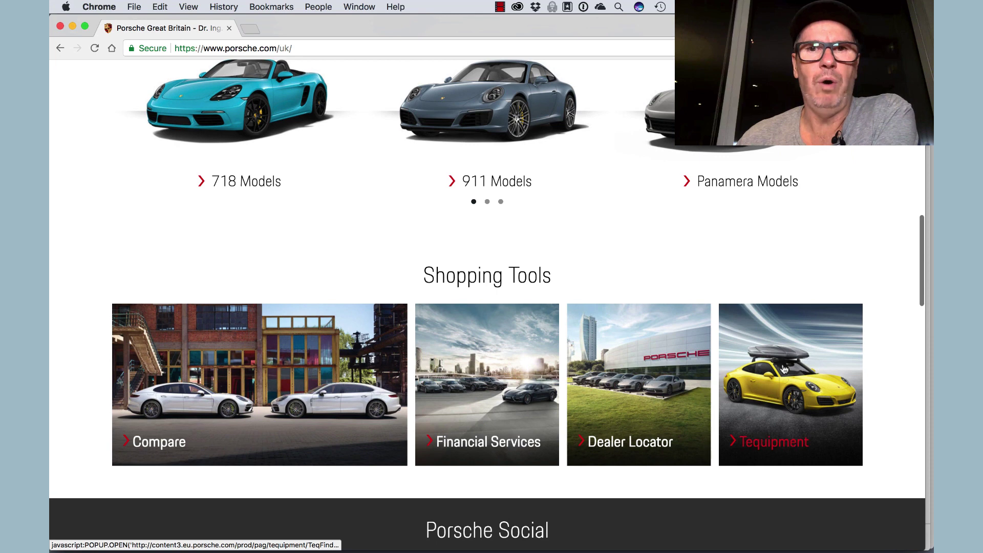
pyautogui.scroll(3, 783, 369)
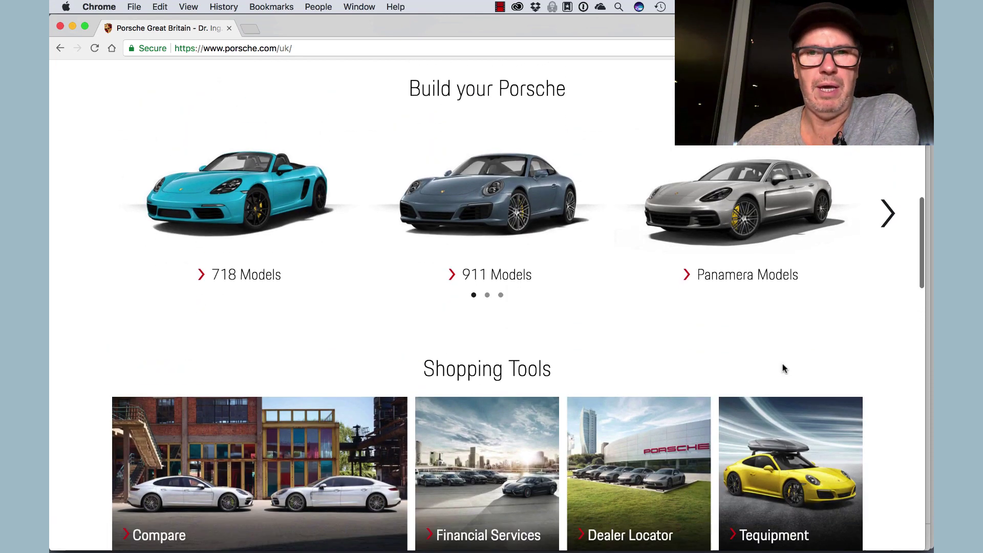
pyautogui.scroll(-15, 783, 369)
pyautogui.scroll(10, 784, 368)
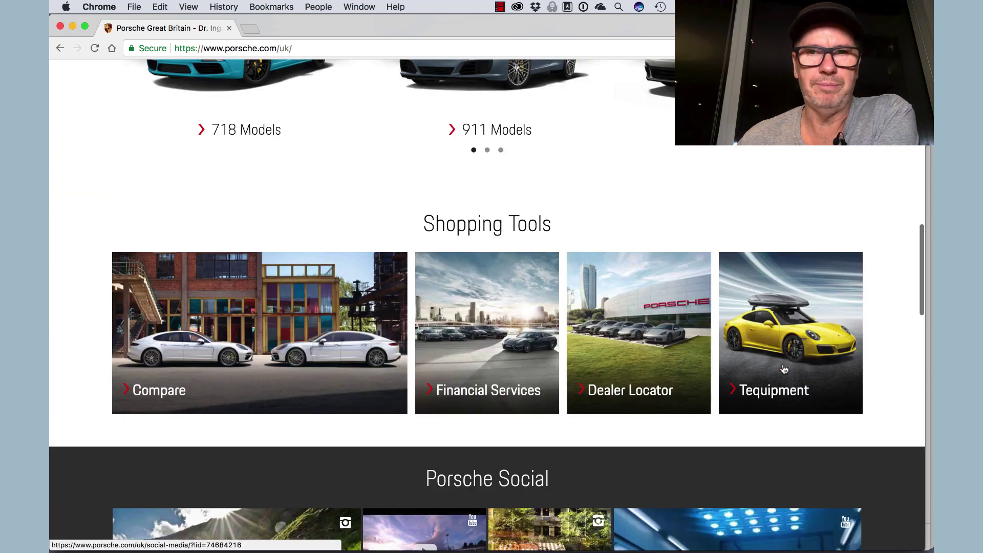
pyautogui.scroll(12, 783, 368)
# Open the overview of all 911 models from the homepage's model range.
pyautogui.scroll(-3, 783, 368)
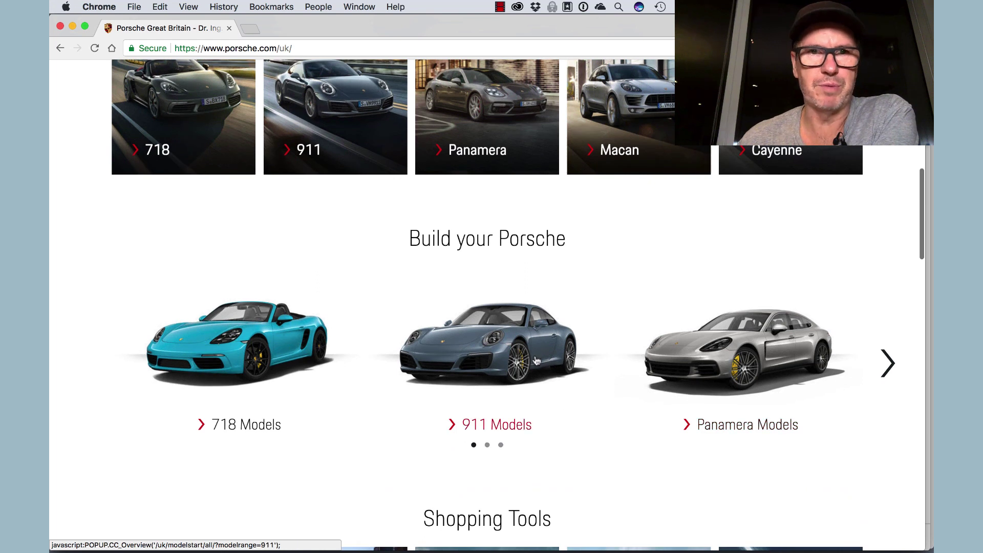
pyautogui.scroll(3, 536, 361)
pyautogui.click(338, 243)
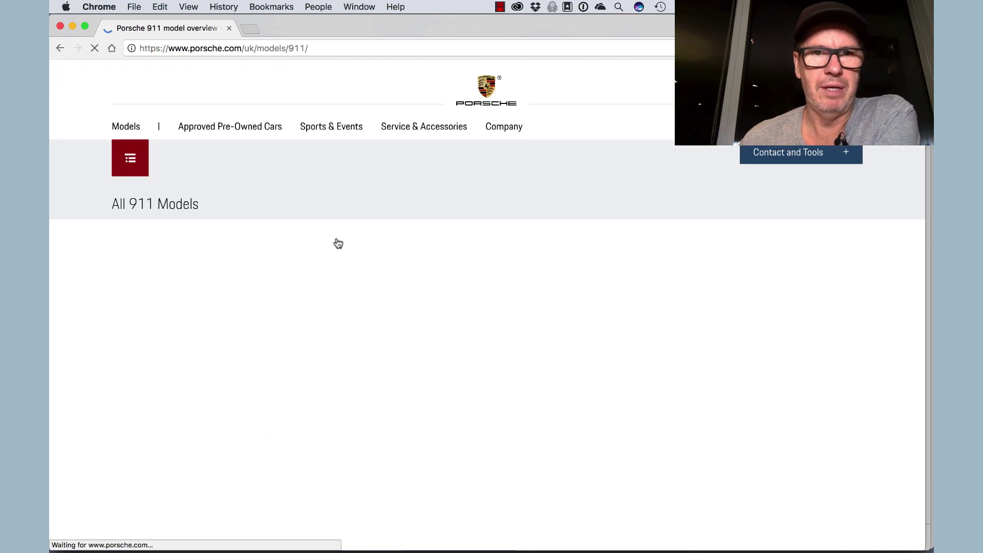
# Open the car configurator for the 911 GT3 and acknowledge the limited availability notice.
pyautogui.scroll(-3, 660, 290)
pyautogui.scroll(-5, 660, 289)
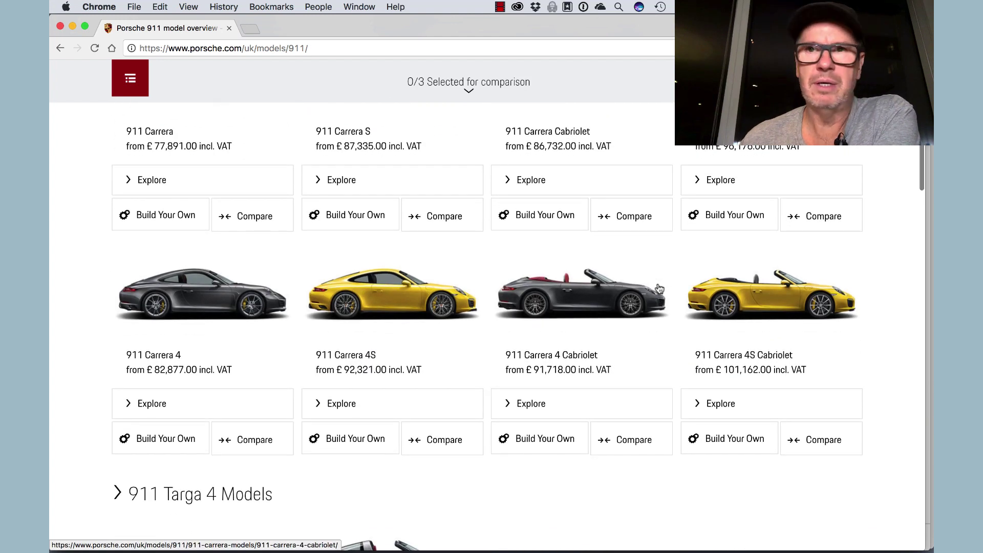
pyautogui.scroll(-4, 657, 312)
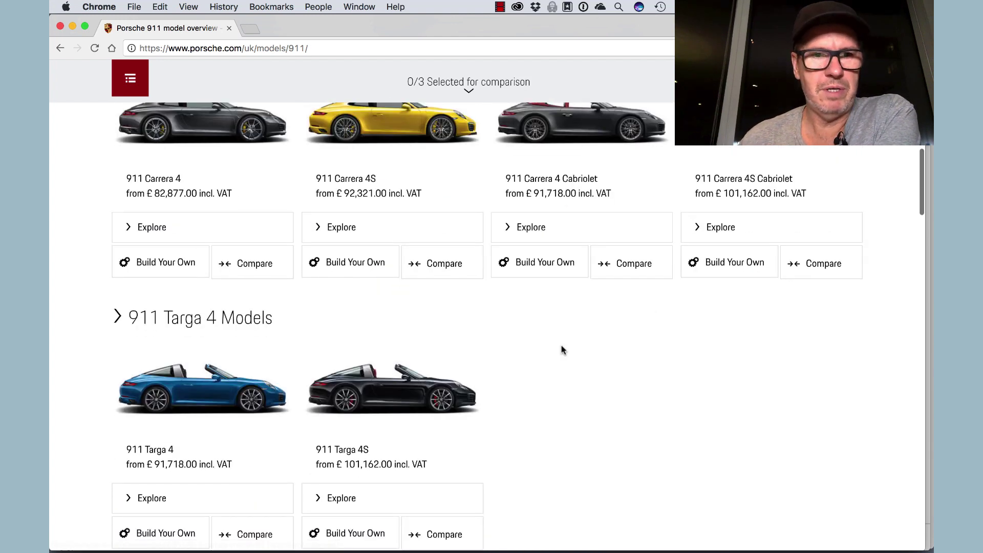
pyautogui.scroll(-15, 561, 350)
pyautogui.scroll(-12, 561, 350)
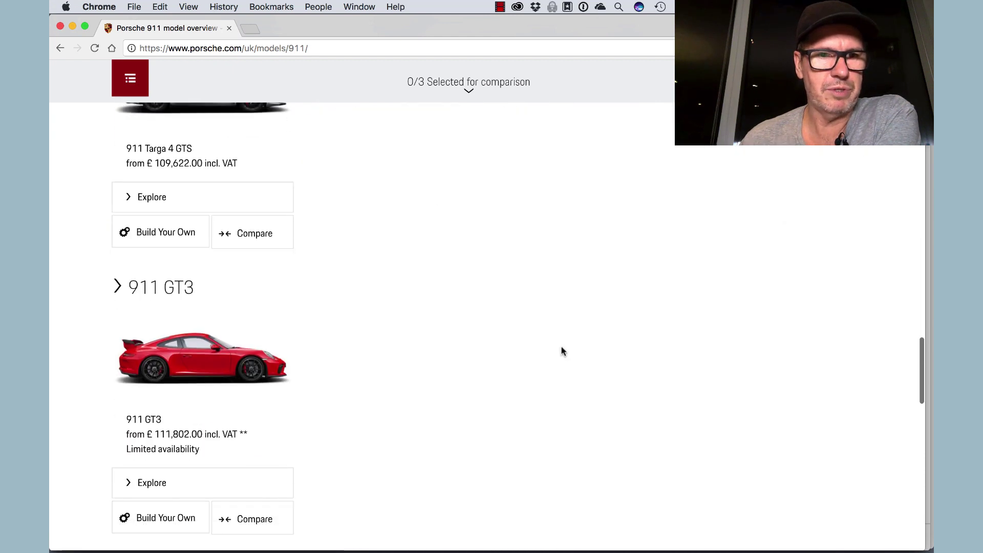
pyautogui.scroll(-1, 228, 477)
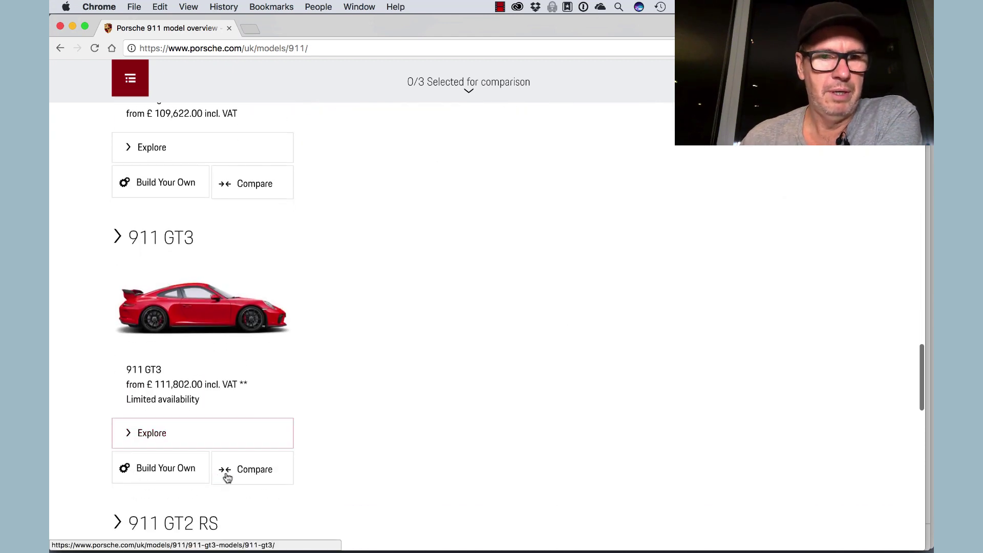
pyautogui.click(141, 475)
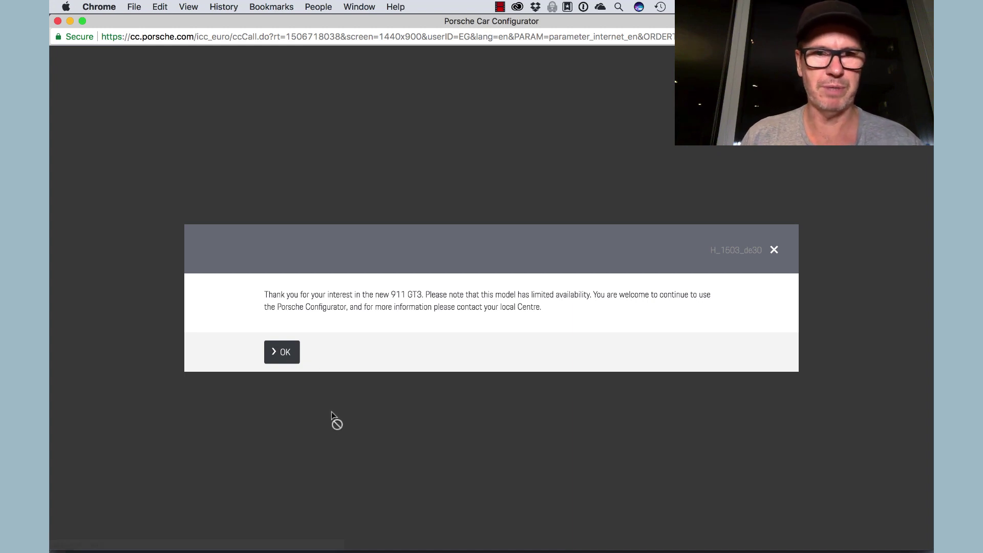
pyautogui.click(279, 358)
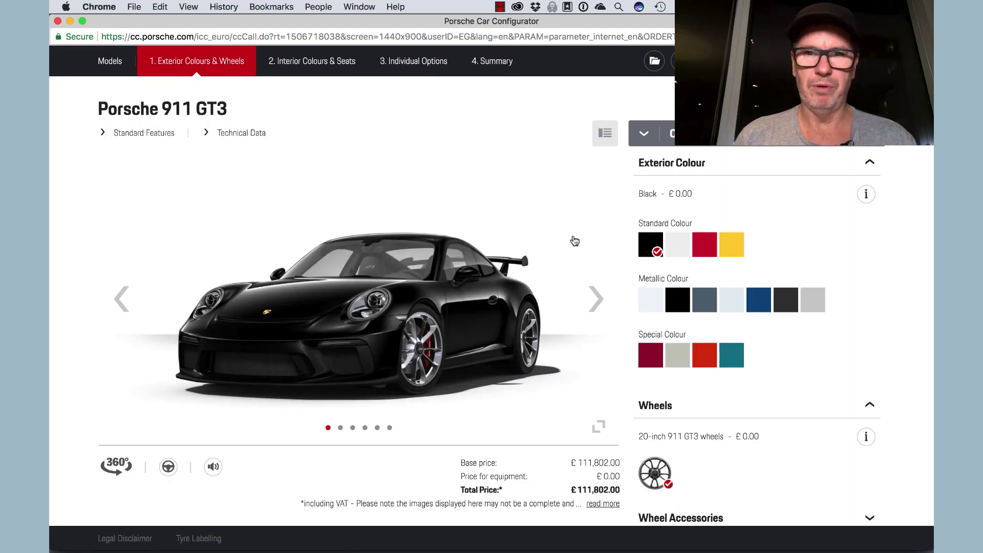
# Examine the black 911 GT3 in the preview gallery's exterior, overhead and interior views.
pyautogui.click(594, 299)
pyautogui.click(594, 299)
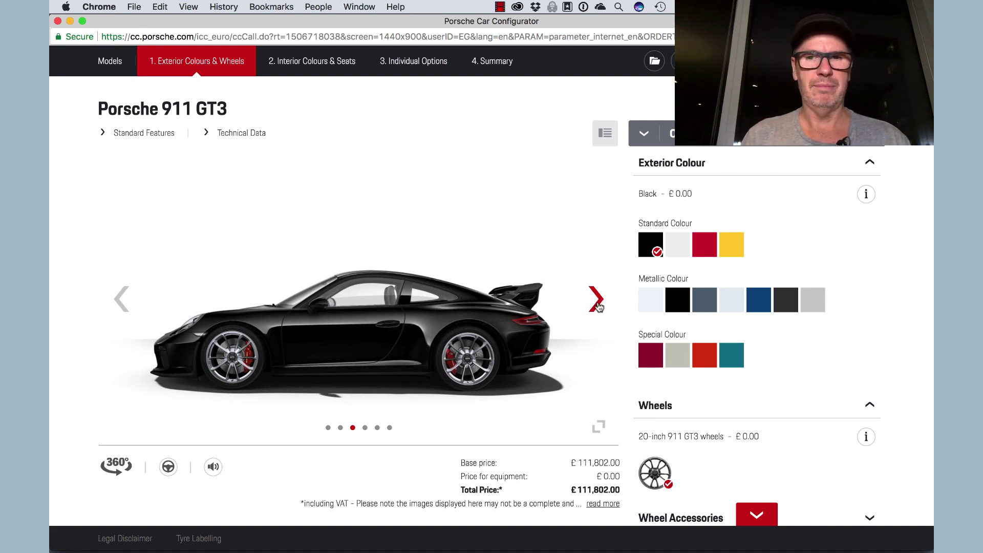
pyautogui.click(598, 305)
pyautogui.click(598, 306)
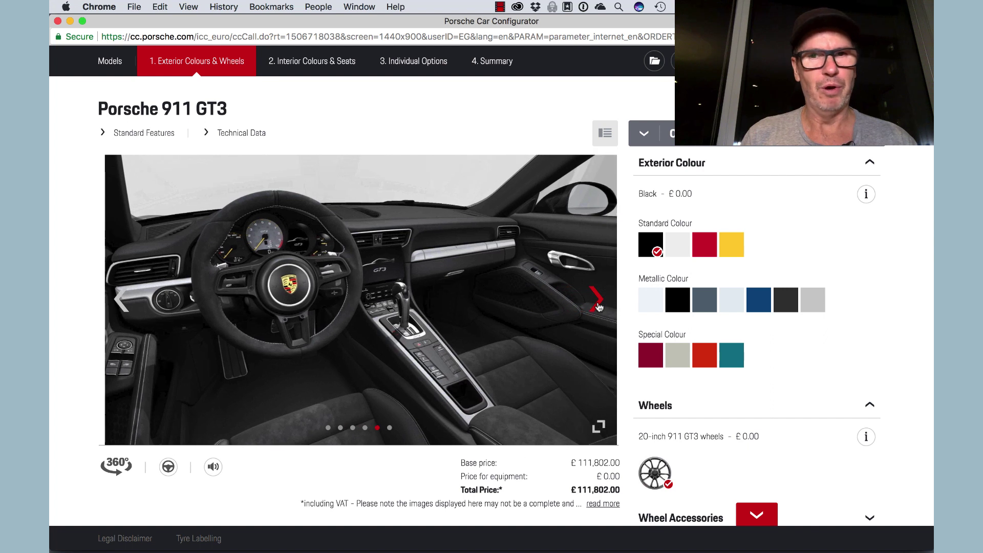
pyautogui.click(595, 303)
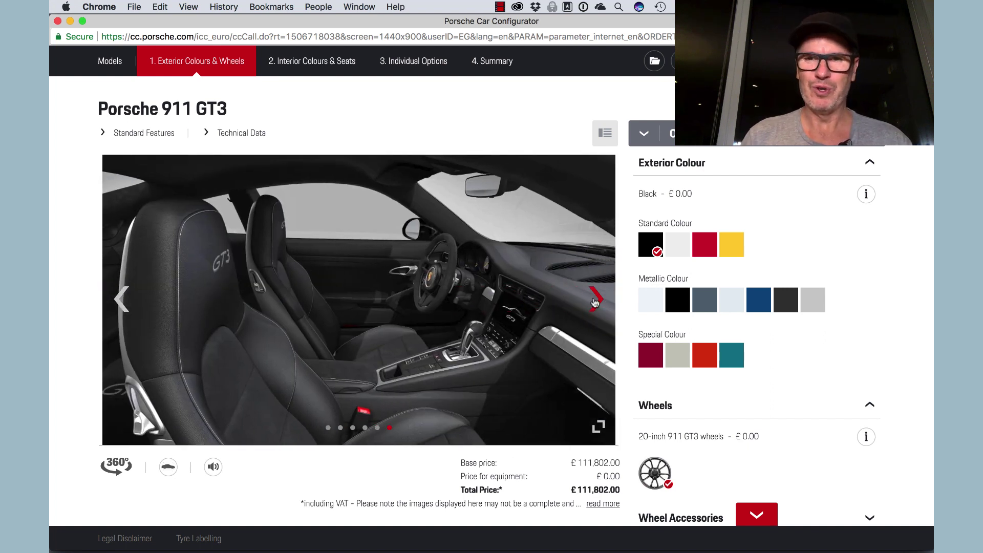
pyautogui.click(595, 302)
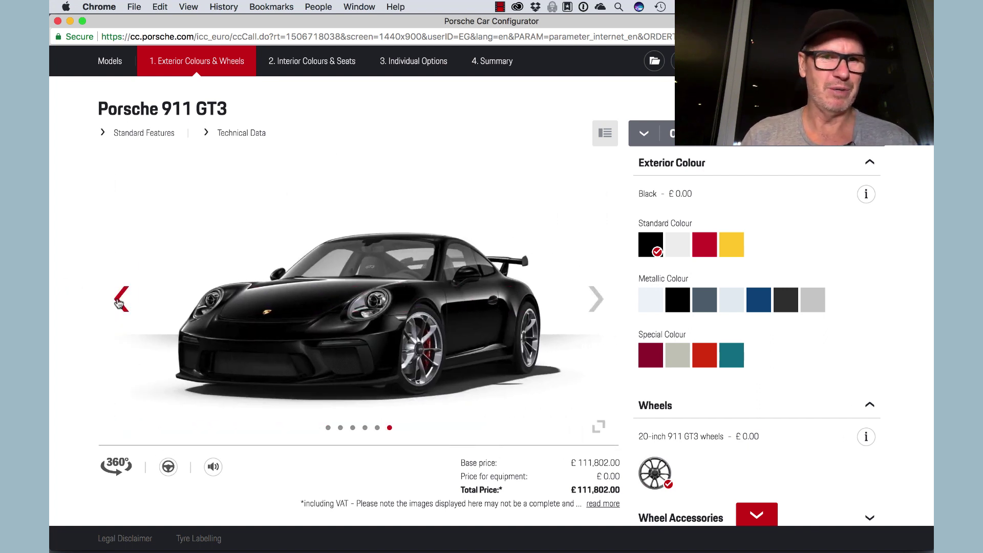
pyautogui.click(118, 303)
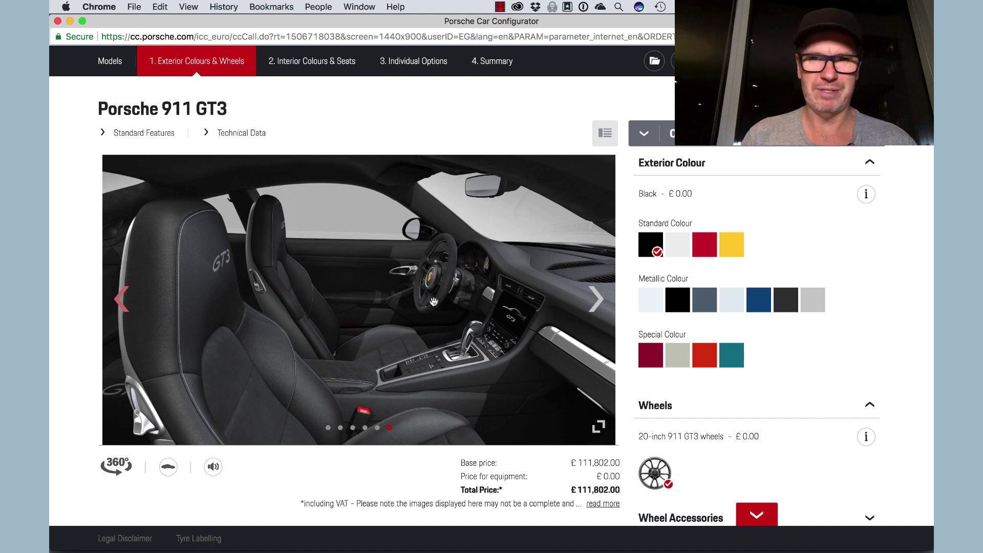
pyautogui.click(595, 299)
pyautogui.click(596, 299)
pyautogui.click(595, 305)
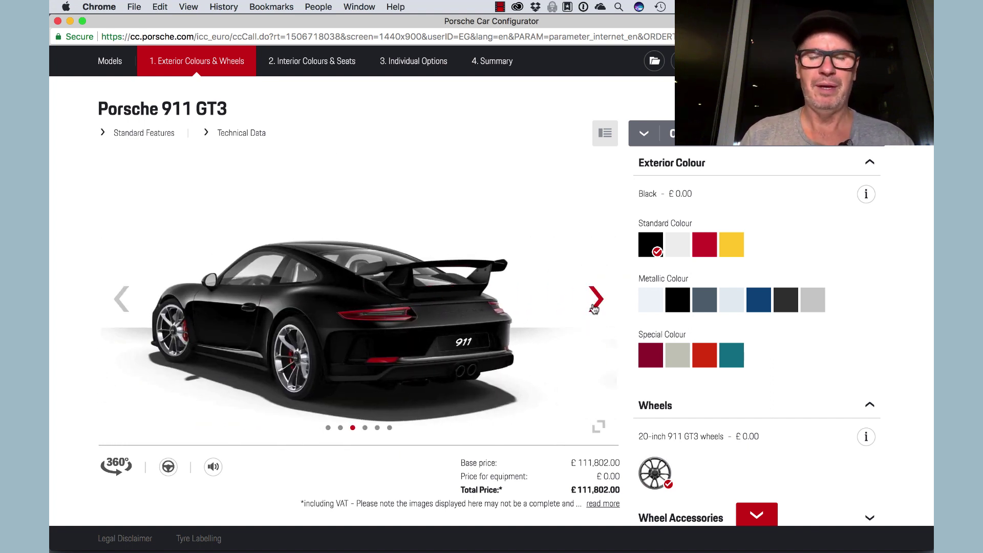
pyautogui.click(602, 306)
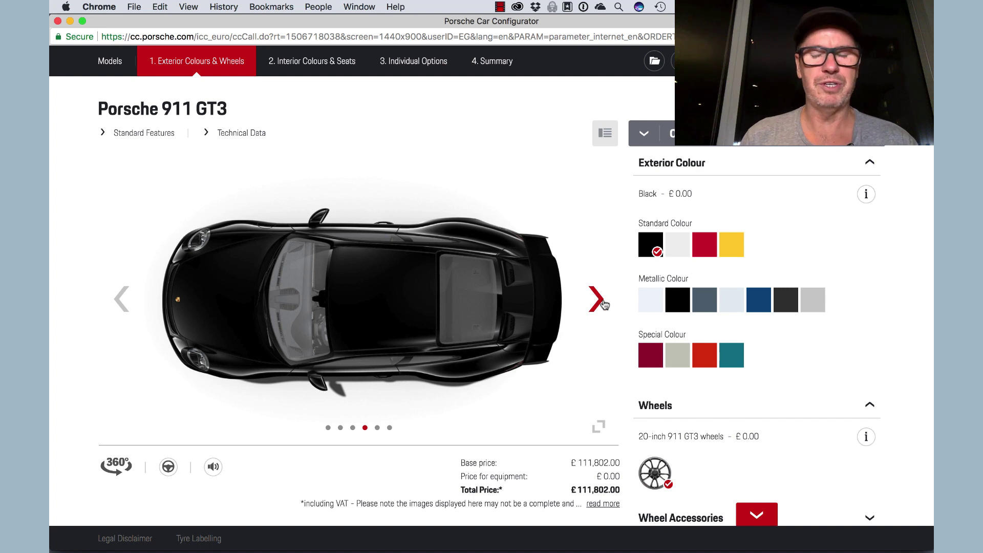
pyautogui.click(603, 306)
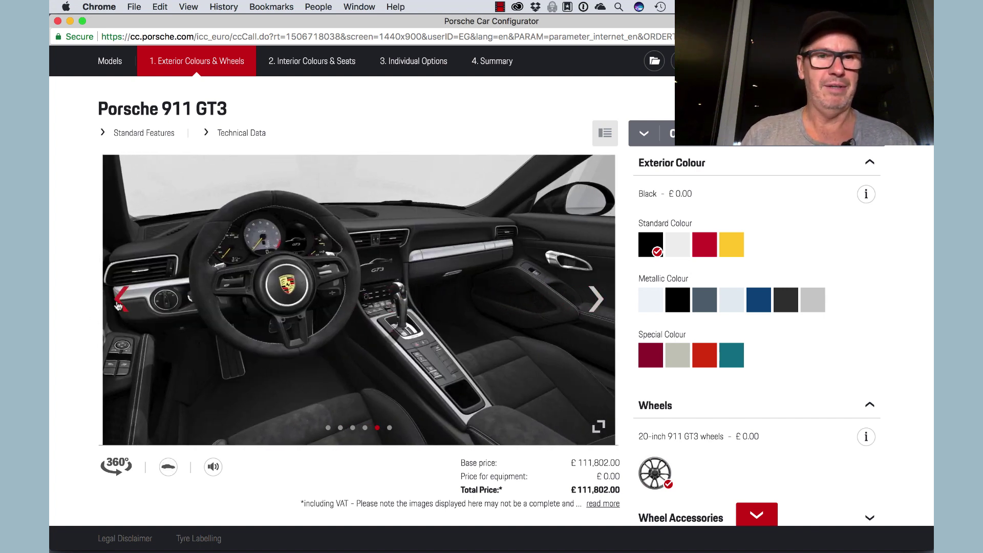
pyautogui.click(118, 305)
pyautogui.click(118, 305)
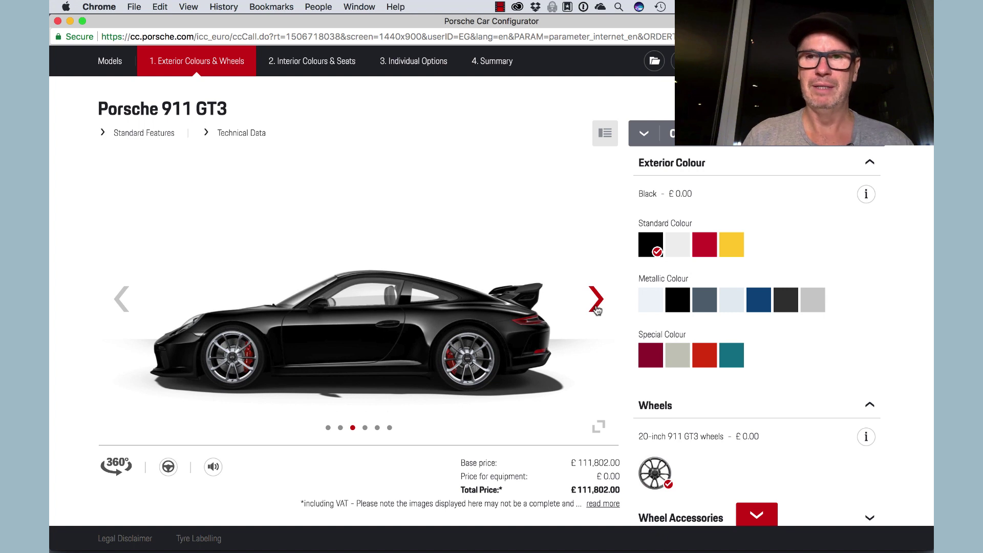
pyautogui.click(596, 308)
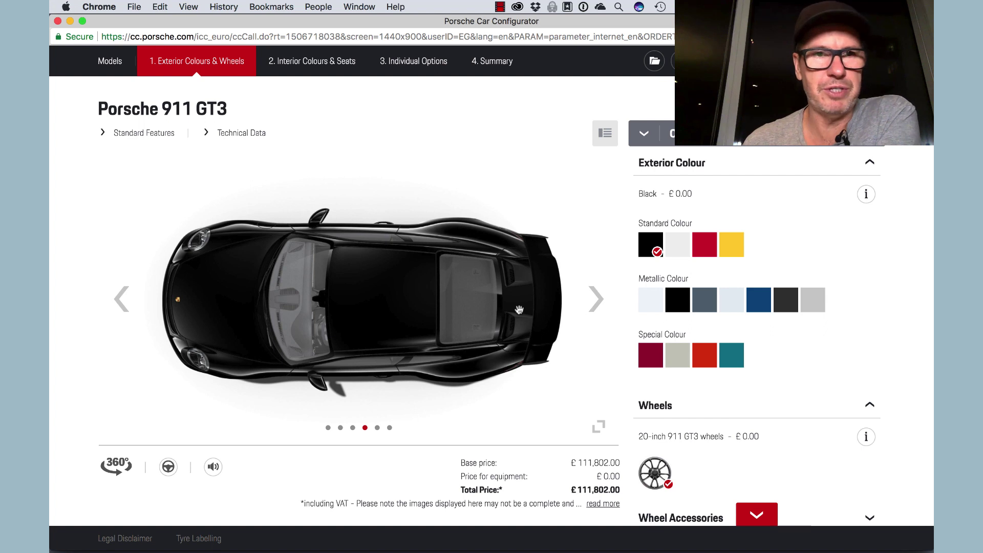
pyautogui.click(598, 300)
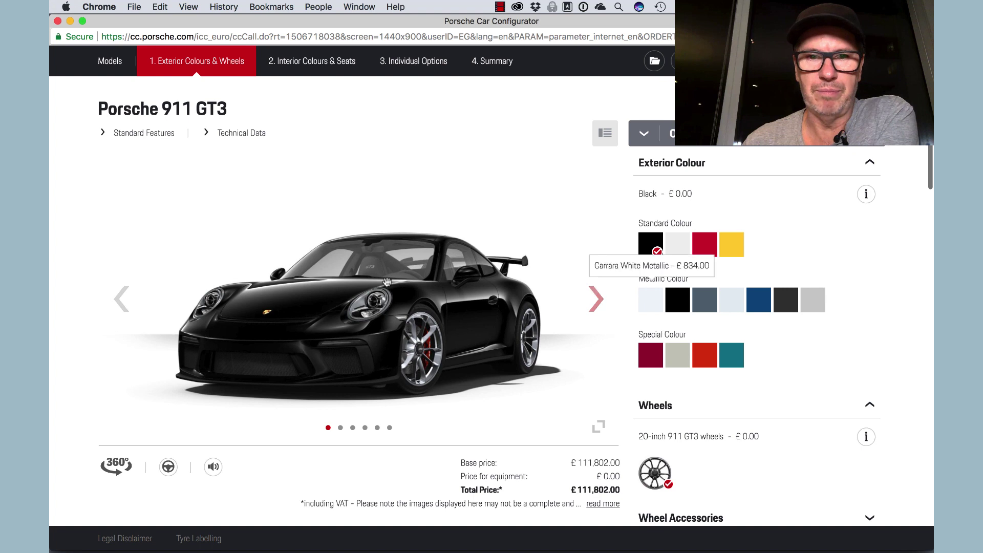
pyautogui.click(596, 299)
pyautogui.click(596, 299)
pyautogui.click(596, 300)
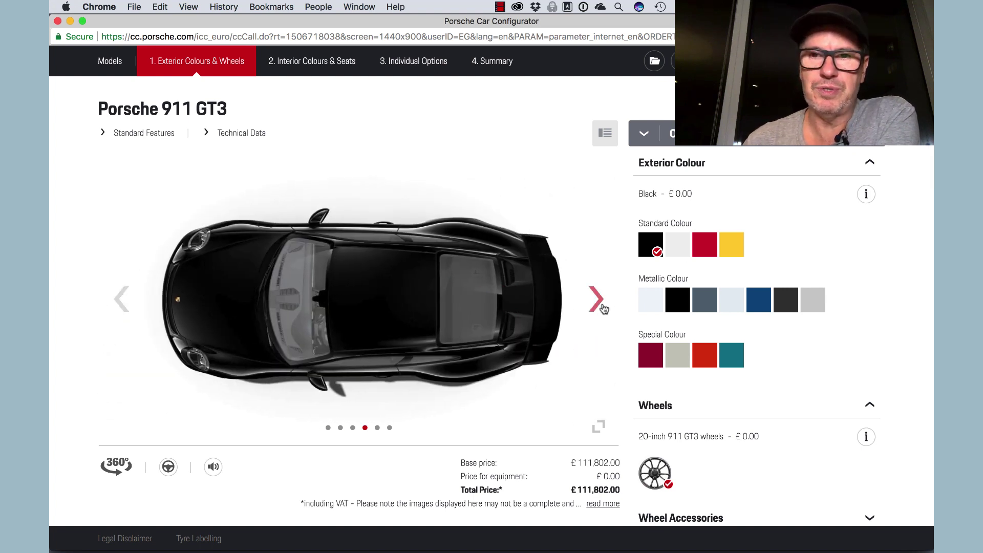
# Set the exterior colour to the special colour Crayon and review the car through the preview gallery to its side view.
pyautogui.click(677, 357)
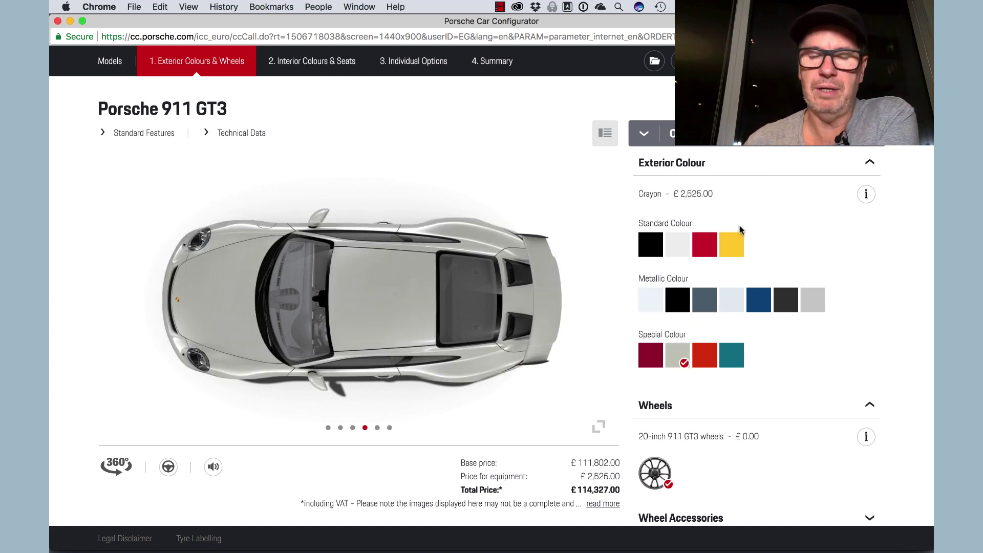
pyautogui.click(598, 297)
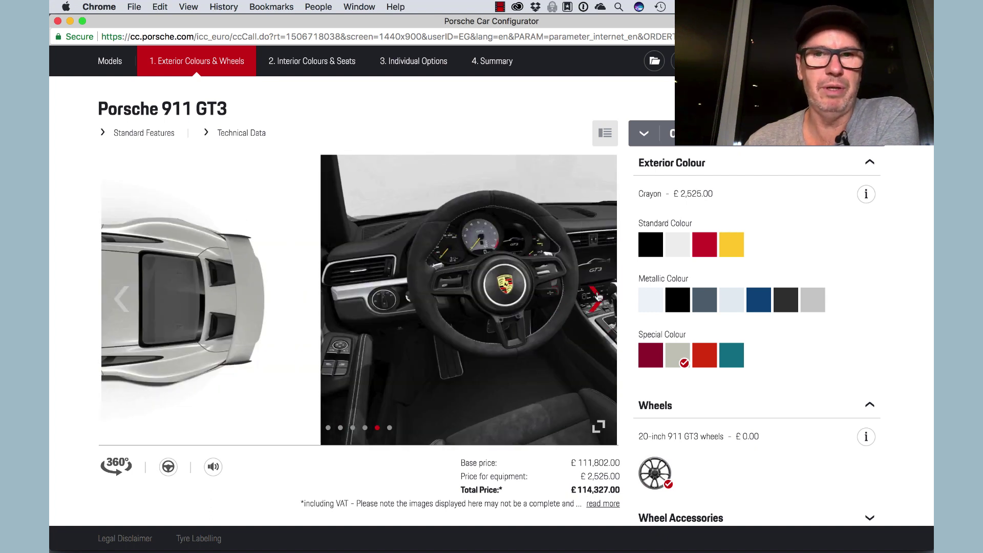
pyautogui.click(598, 297)
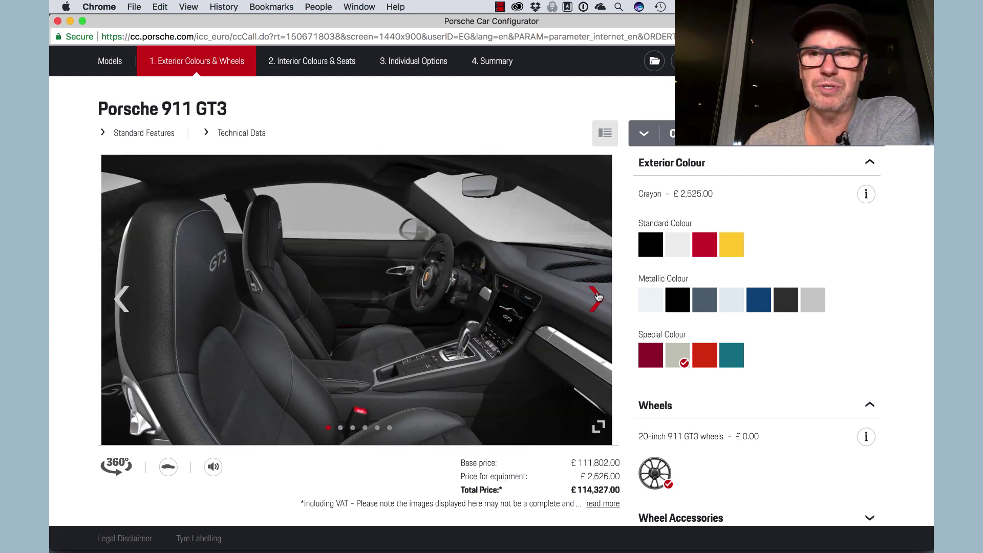
pyautogui.click(598, 297)
pyautogui.click(598, 297)
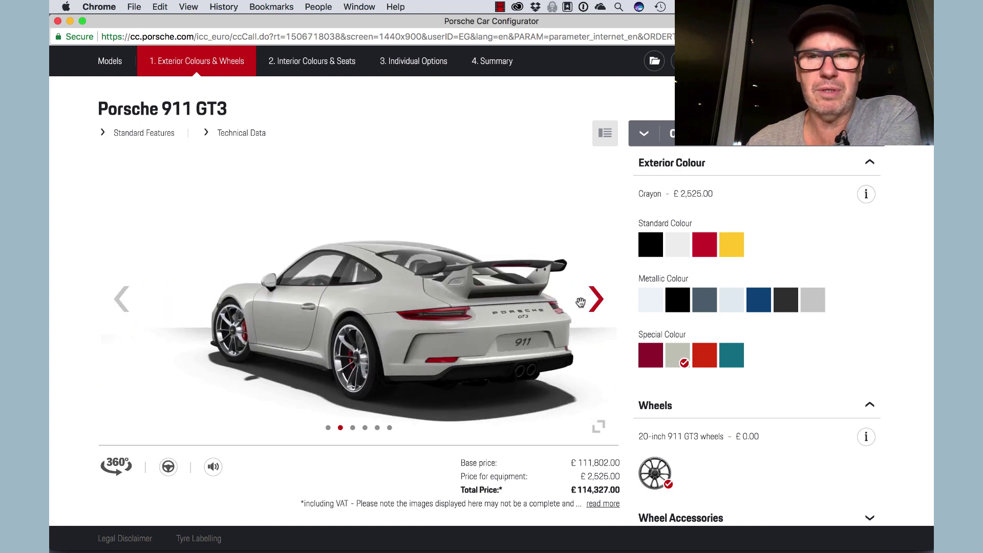
pyautogui.click(598, 297)
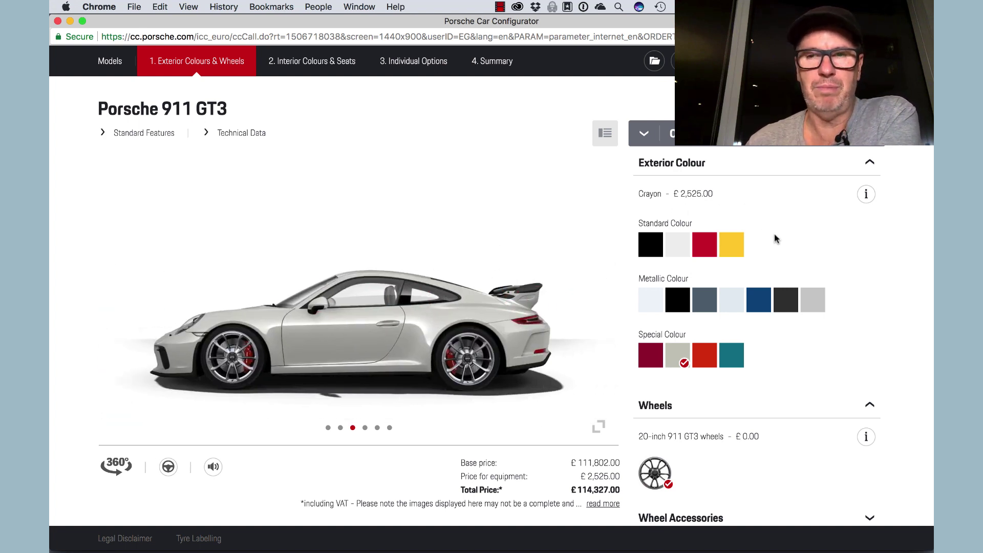
# Add the wheel accessory "Wheels painted in satin black (complete)" and review the car through the preview gallery to its front view.
pyautogui.scroll(-3, 829, 311)
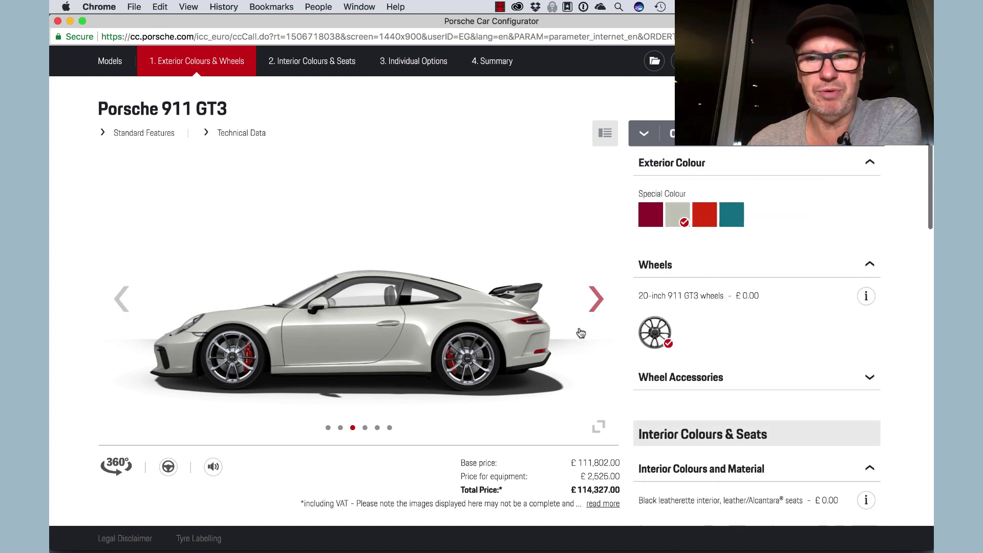
pyautogui.scroll(-3, 635, 327)
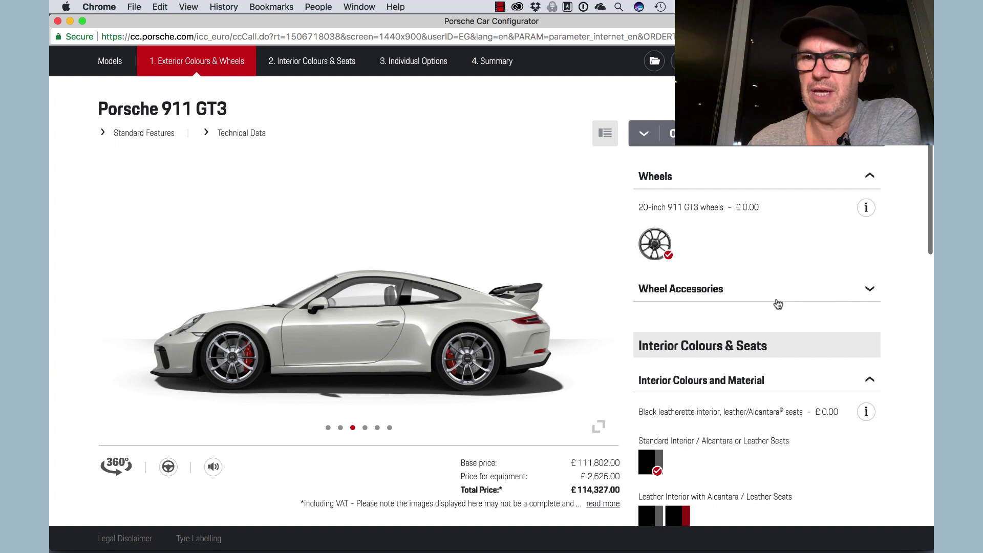
pyautogui.scroll(2, 784, 307)
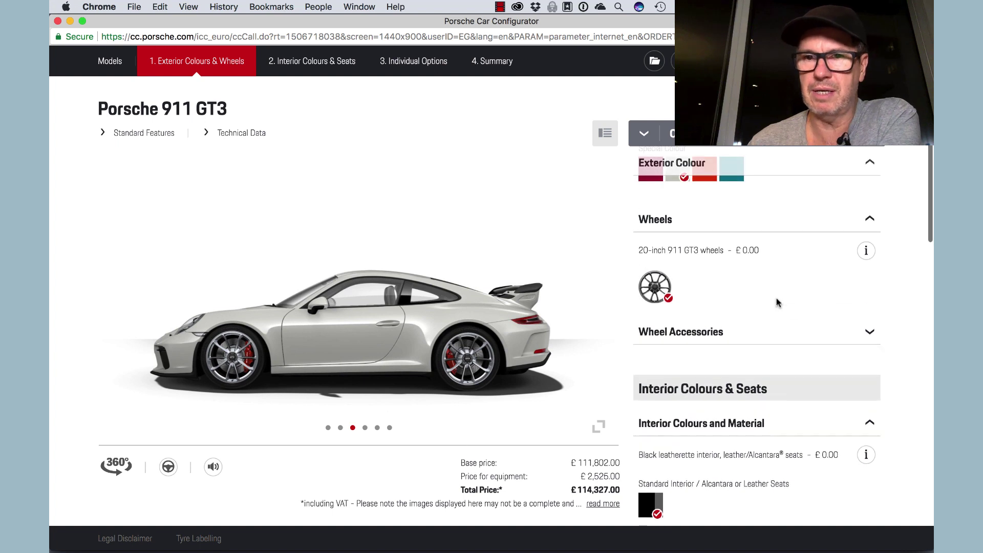
pyautogui.click(869, 332)
pyautogui.scroll(-2, 917, 340)
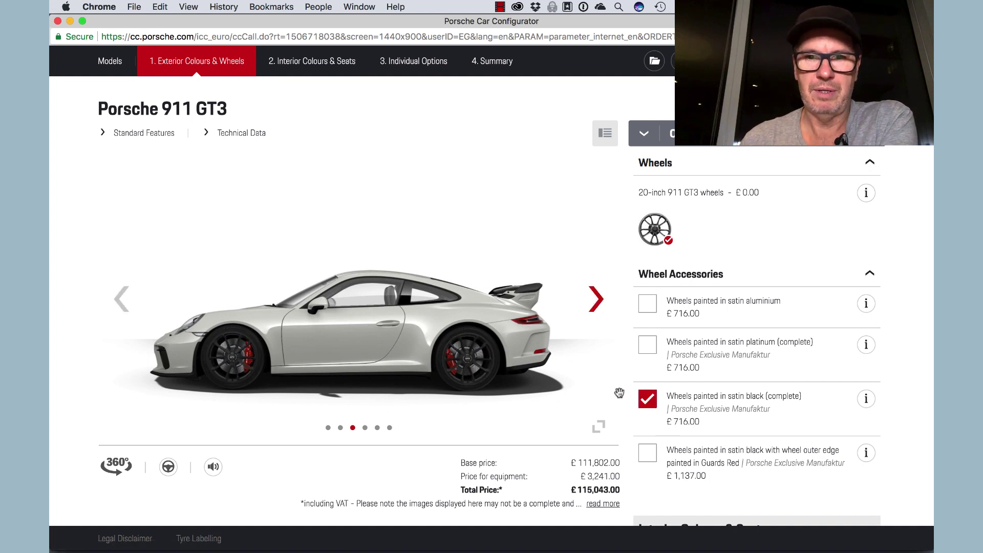
pyautogui.click(596, 301)
pyautogui.click(596, 301)
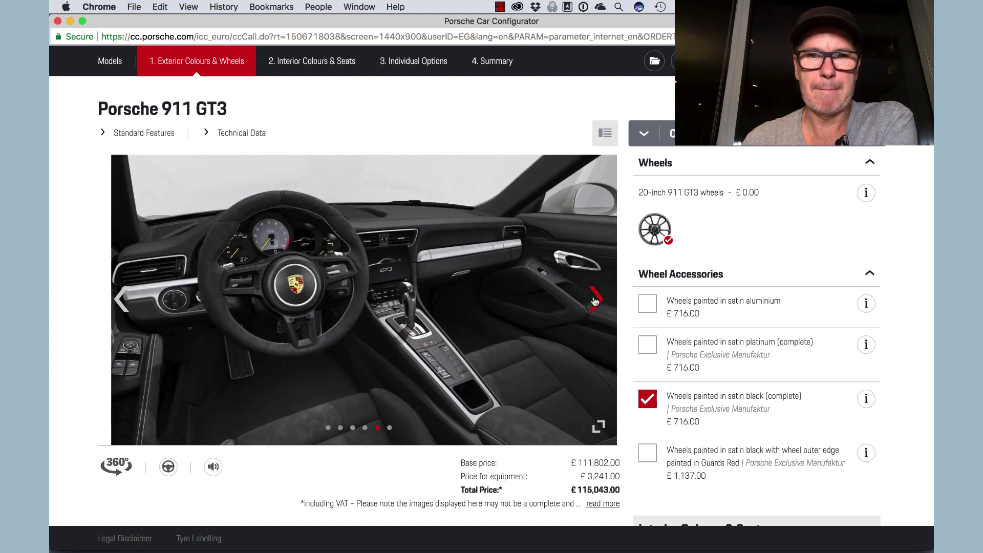
pyautogui.click(595, 301)
pyautogui.click(596, 302)
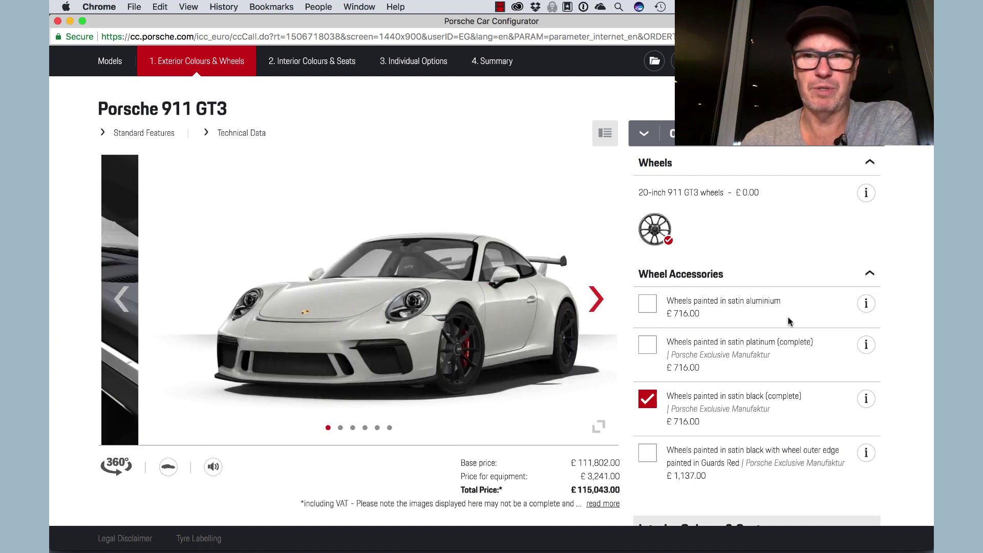
# Expand the equipment packages under Individual Options and read the details of the "Touring Package with exterior in black".
pyautogui.scroll(-5, 852, 319)
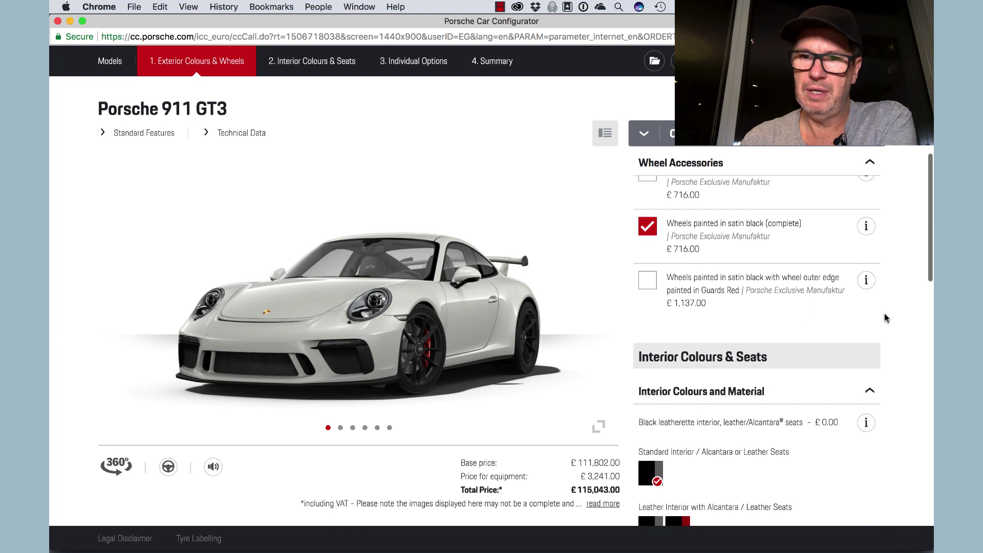
pyautogui.scroll(-10, 887, 319)
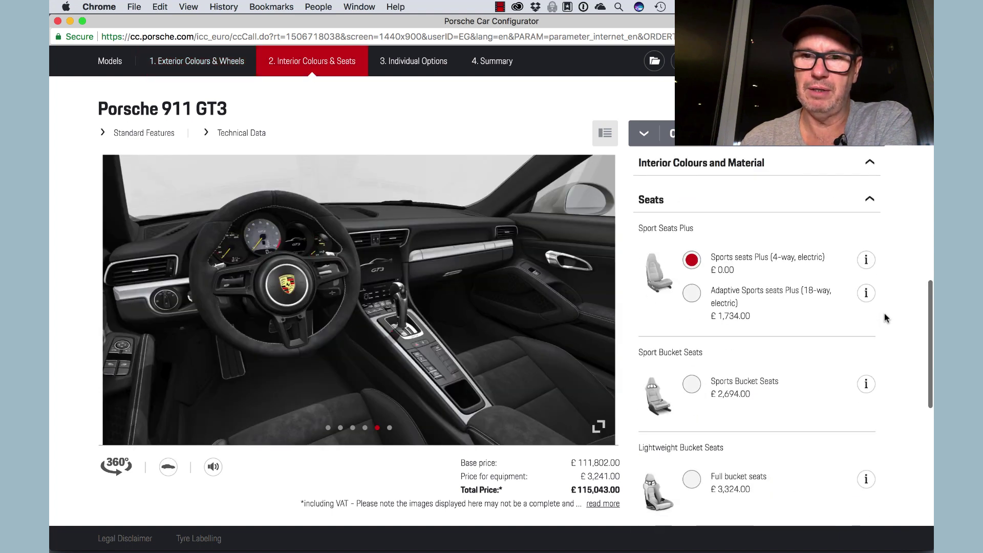
pyautogui.scroll(-3, 887, 318)
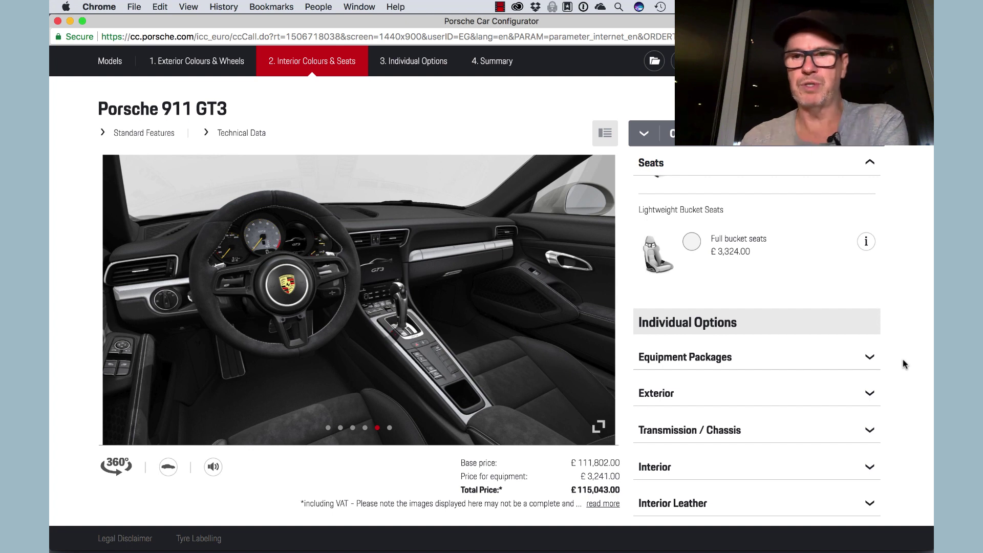
pyautogui.click(875, 359)
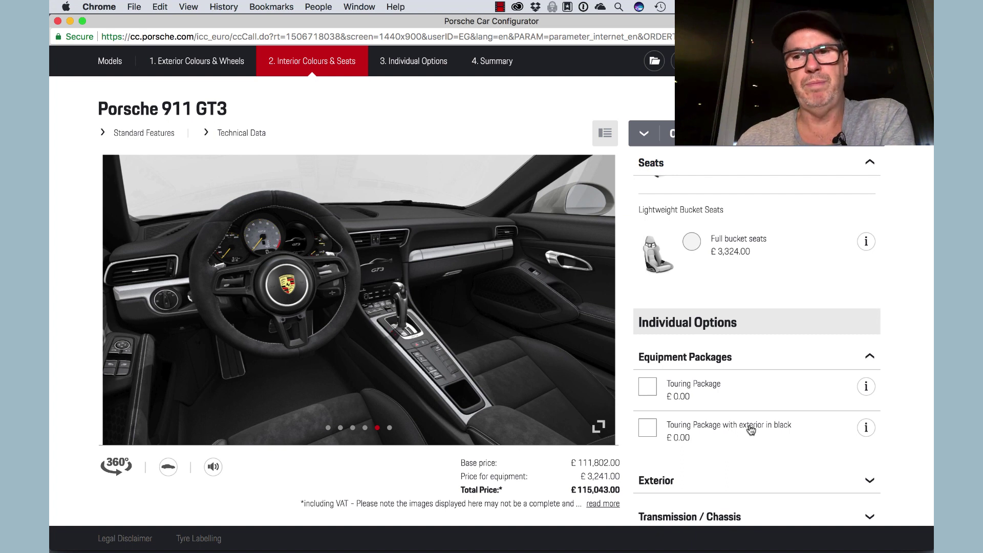
pyautogui.click(866, 428)
pyautogui.scroll(-2, 640, 394)
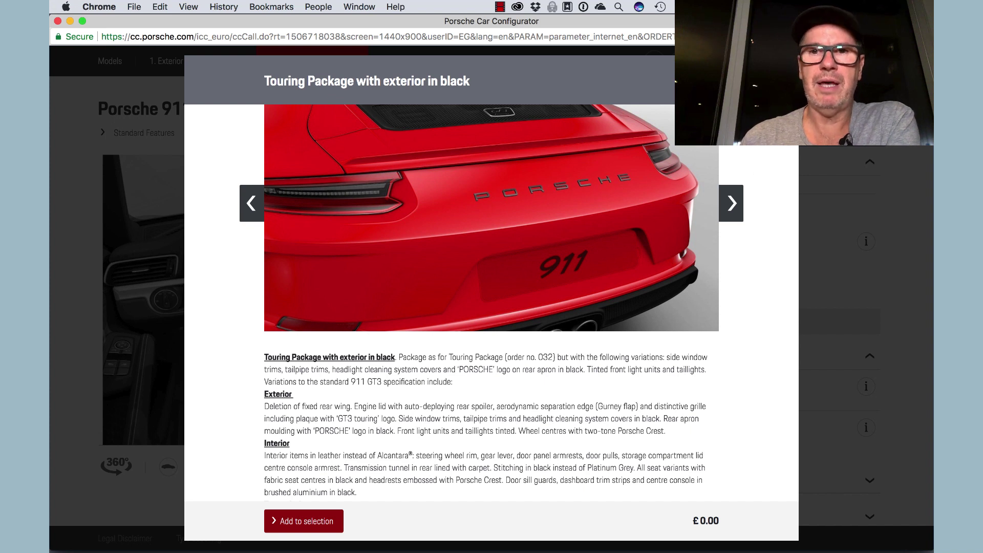
pyautogui.click(917, 335)
pyautogui.scroll(-2, 813, 353)
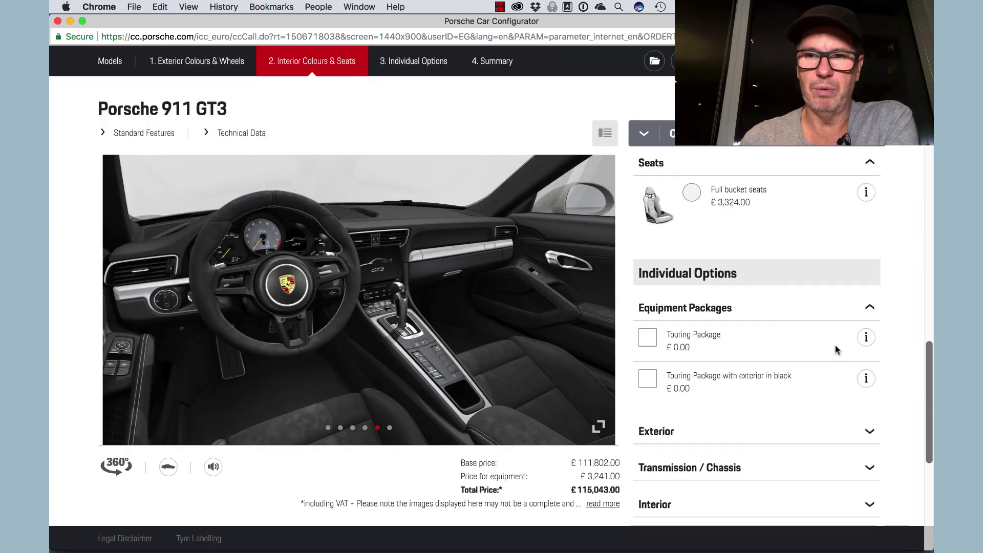
# Add the "Touring Package with exterior in black" and accept the required changes with "Black leather interior, seat centre strips in black".
pyautogui.click(648, 337)
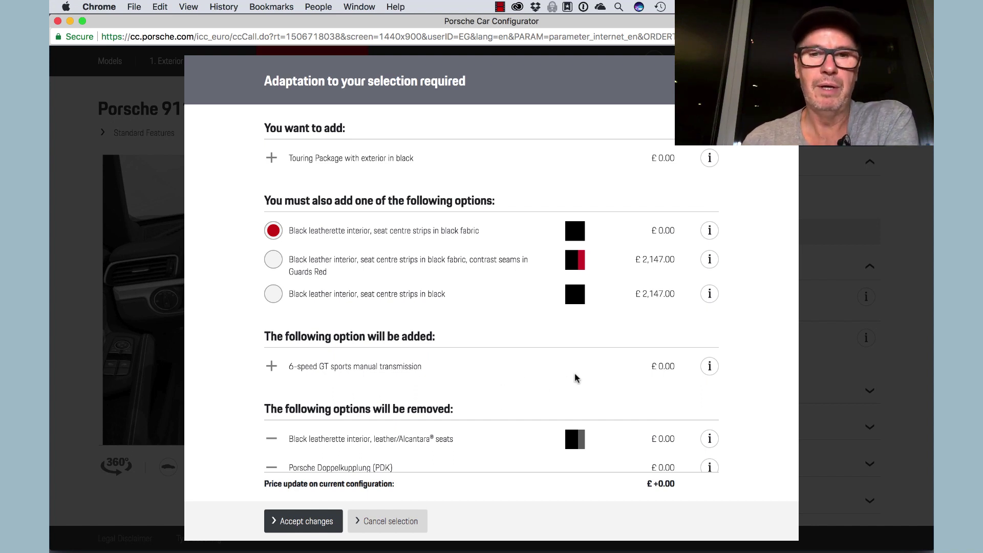
pyautogui.scroll(-1, 472, 403)
pyautogui.scroll(-1, 472, 403)
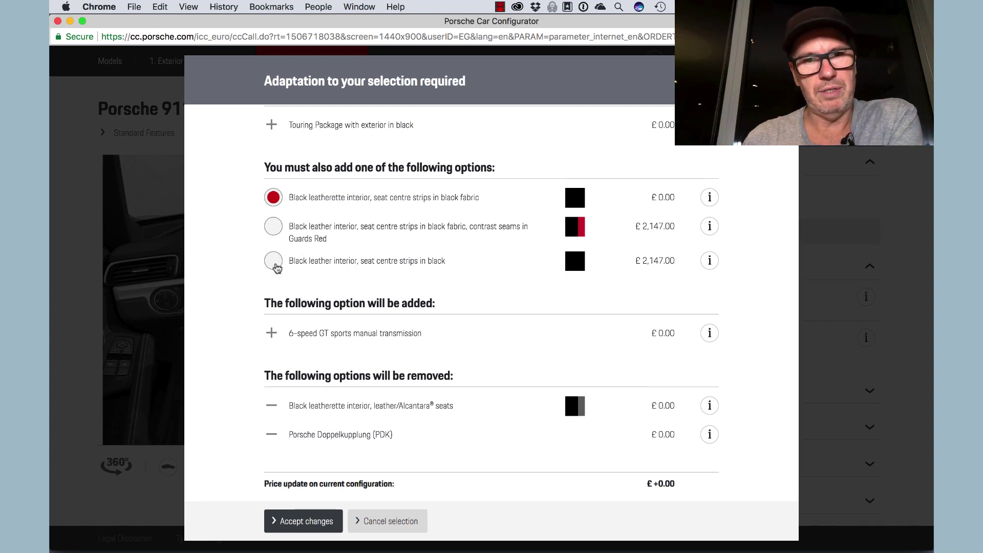
pyautogui.click(275, 261)
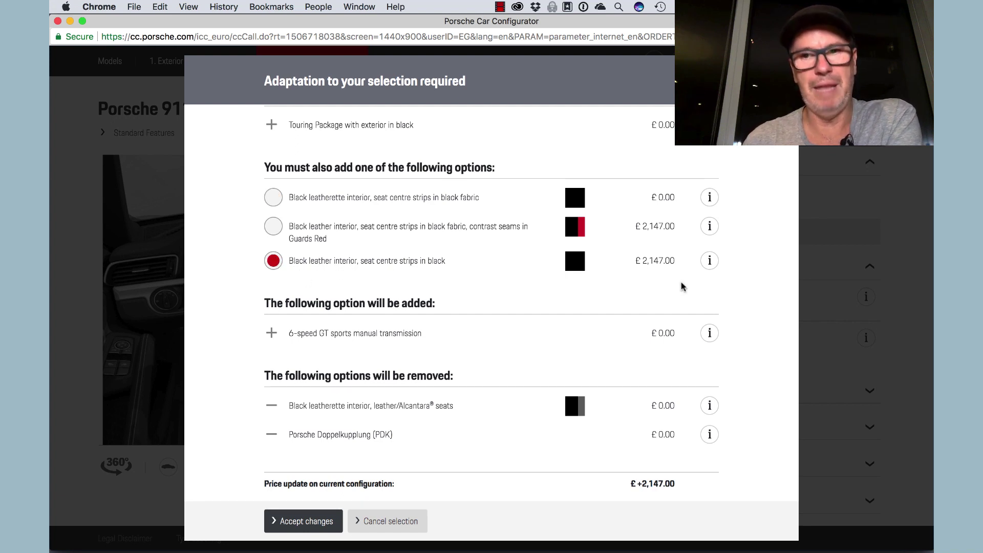
pyautogui.click(710, 260)
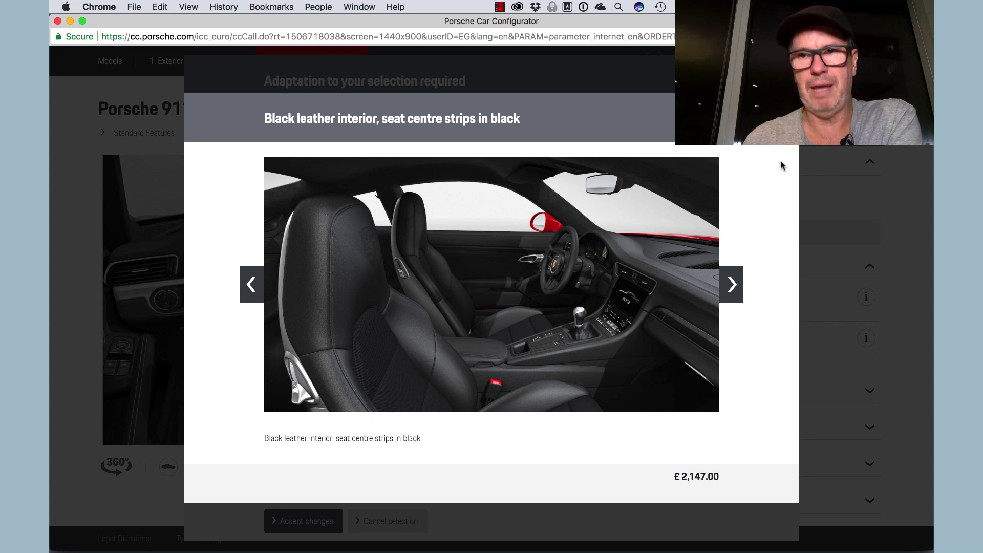
pyautogui.click(803, 322)
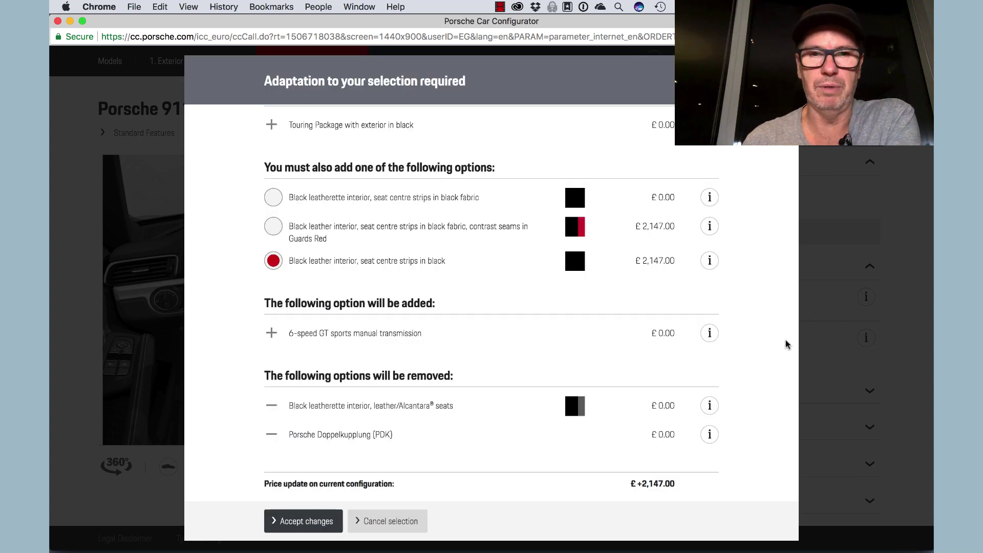
pyautogui.click(287, 521)
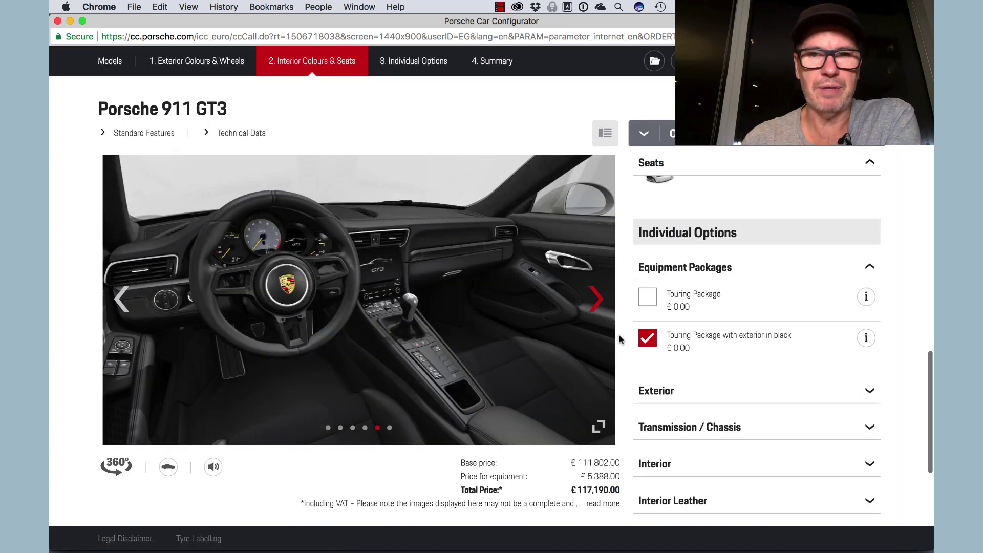
# Examine the car with the Touring Package through the preview gallery's seat, exterior, overhead and dashboard views, ending on the front view.
pyautogui.click(597, 300)
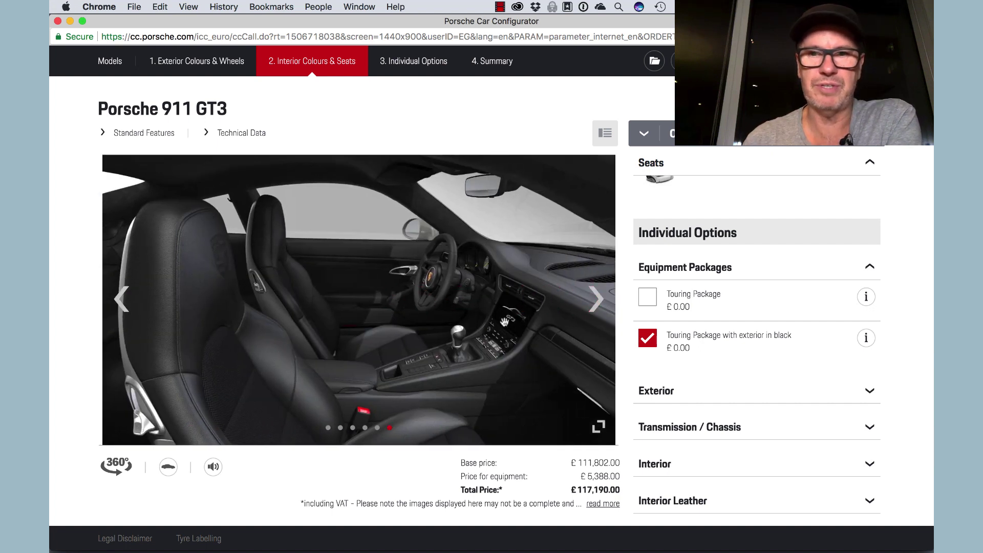
pyautogui.click(596, 307)
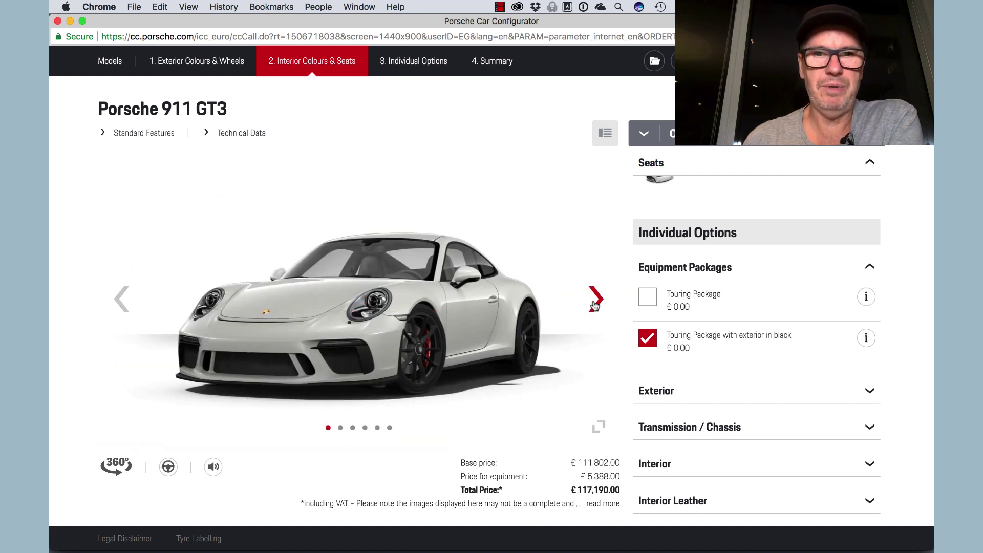
pyautogui.click(595, 302)
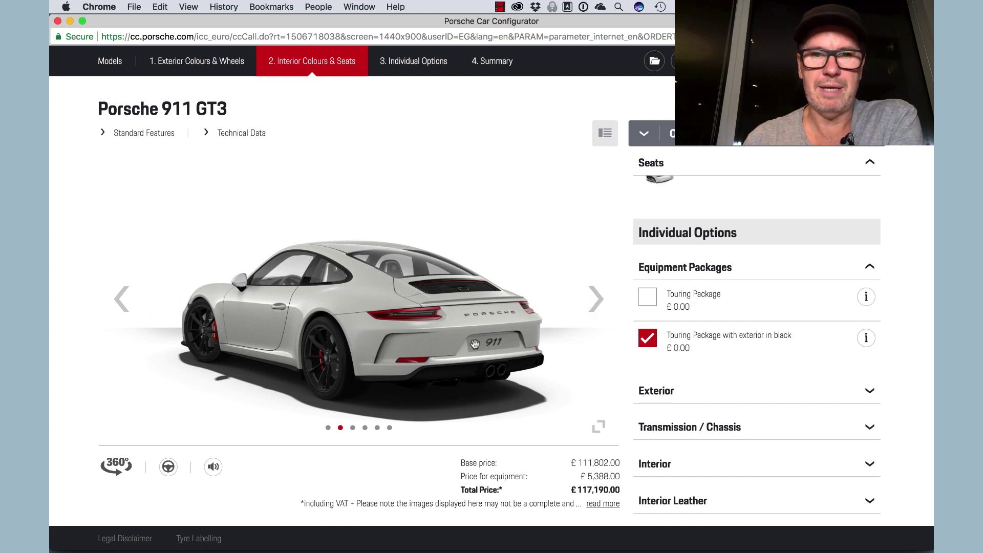
pyautogui.click(596, 303)
pyautogui.click(595, 304)
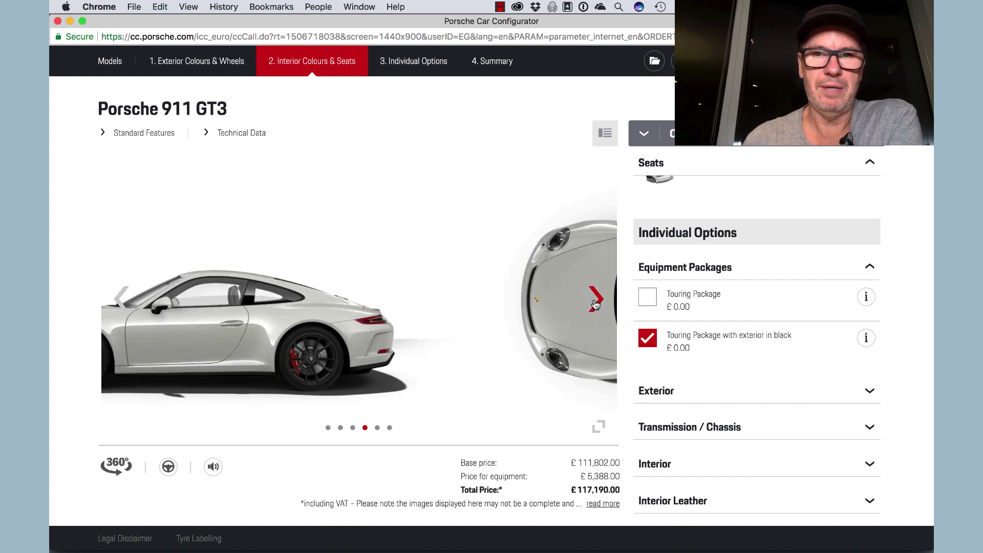
pyautogui.click(596, 305)
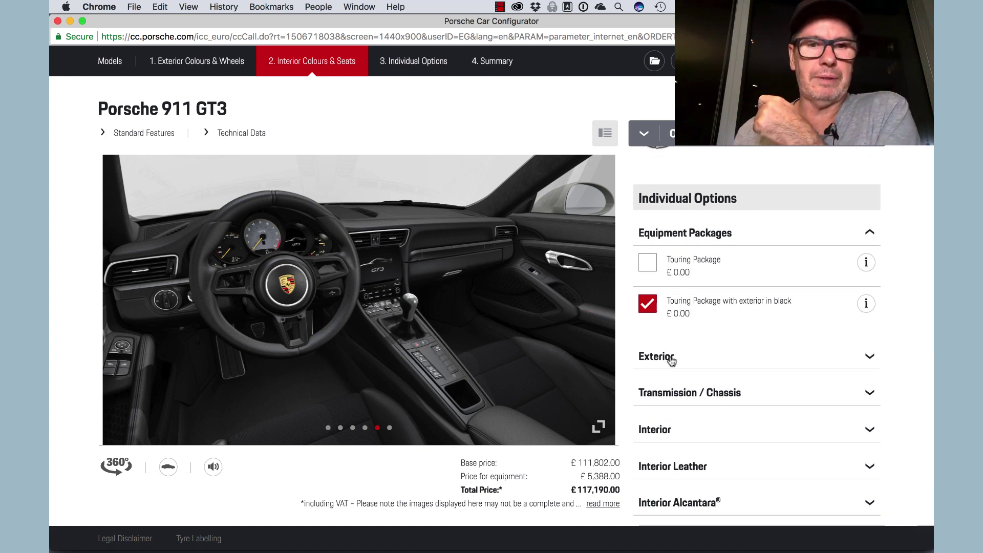
pyautogui.click(594, 300)
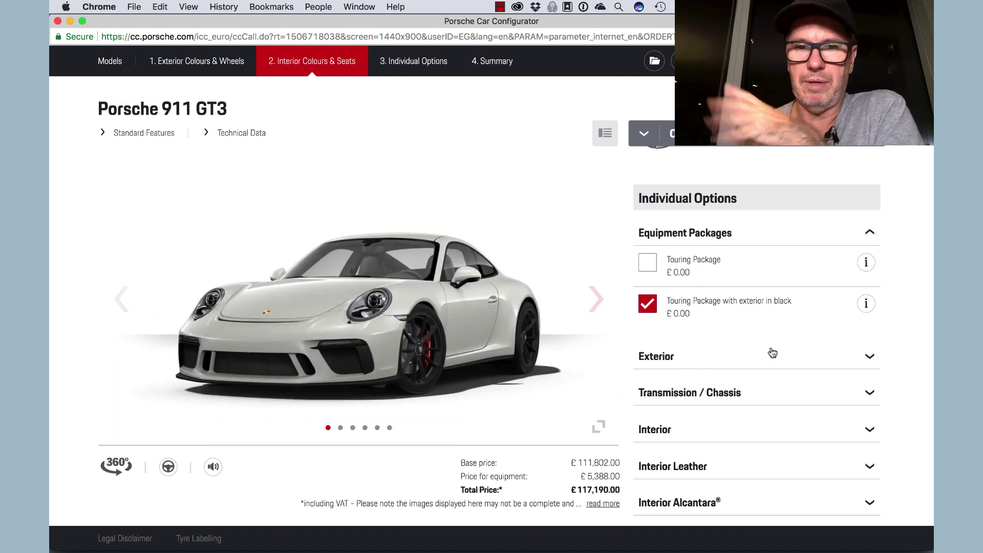
# Try the Sports Bucket Seats in the seat options.
pyautogui.scroll(-2, 874, 362)
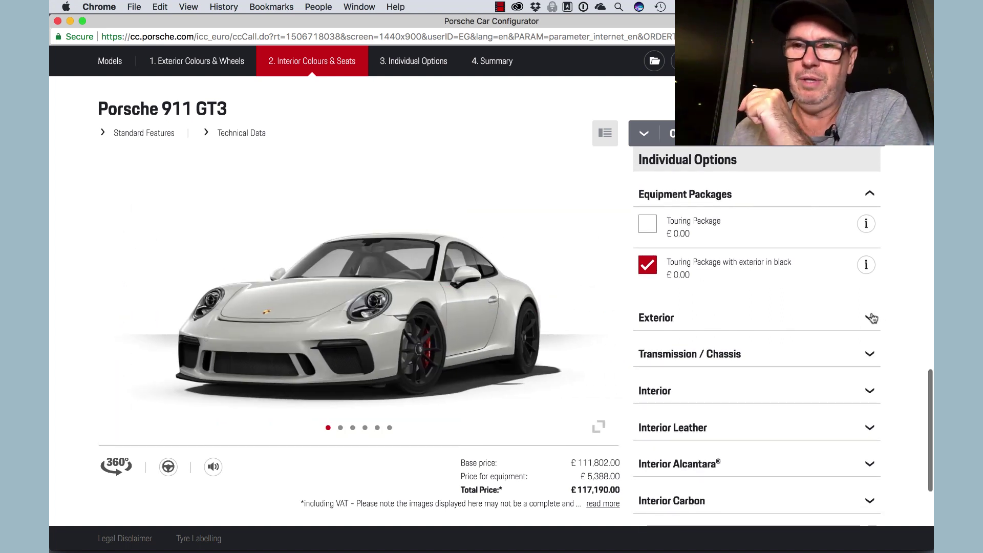
pyautogui.scroll(10, 873, 319)
pyautogui.scroll(-2, 874, 317)
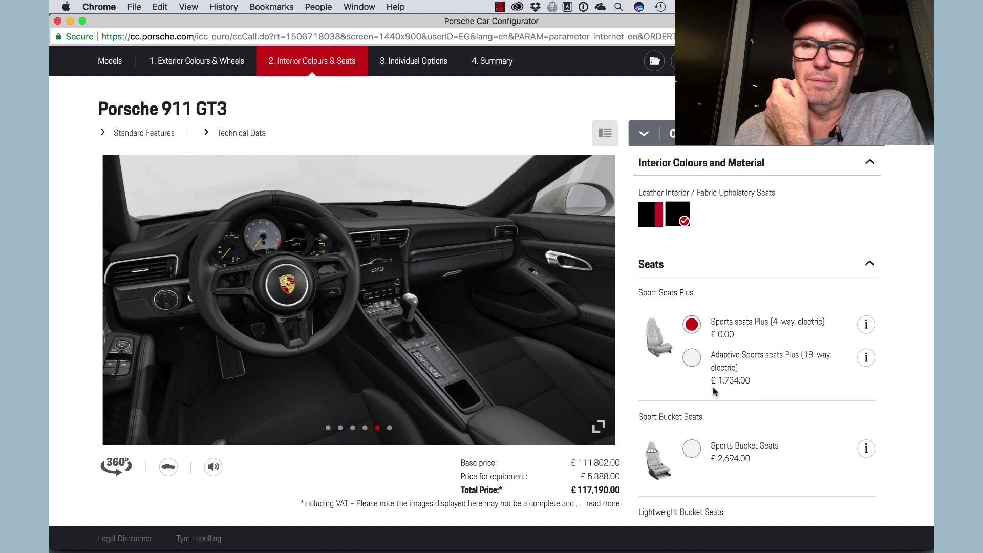
pyautogui.scroll(-5, 769, 381)
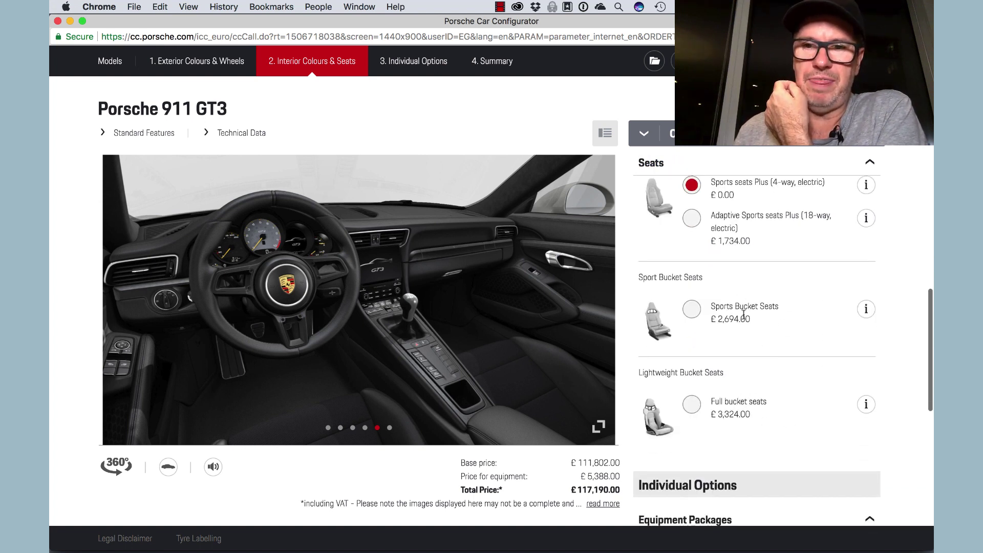
pyautogui.click(692, 309)
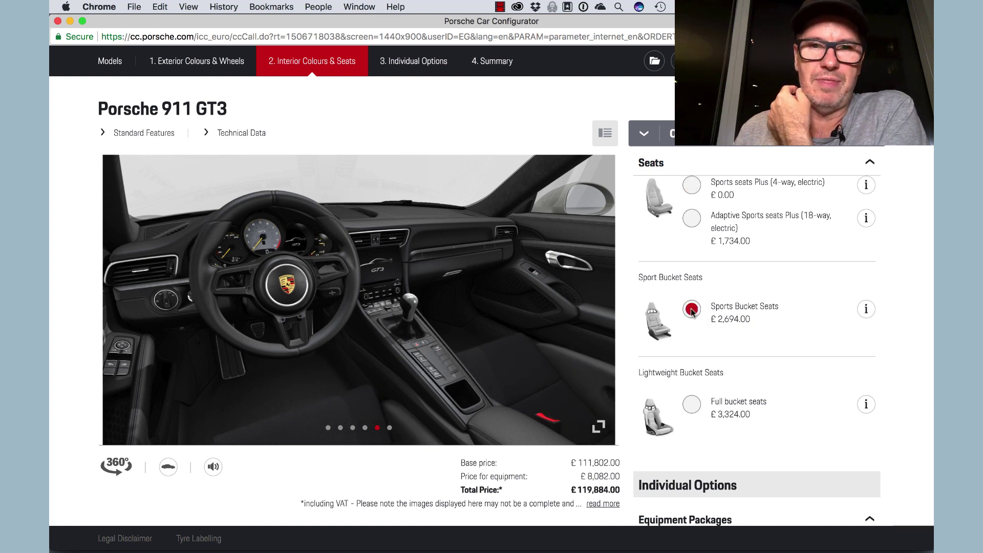
# Set the seats to the lightweight Full bucket seats.
pyautogui.scroll(-3, 848, 408)
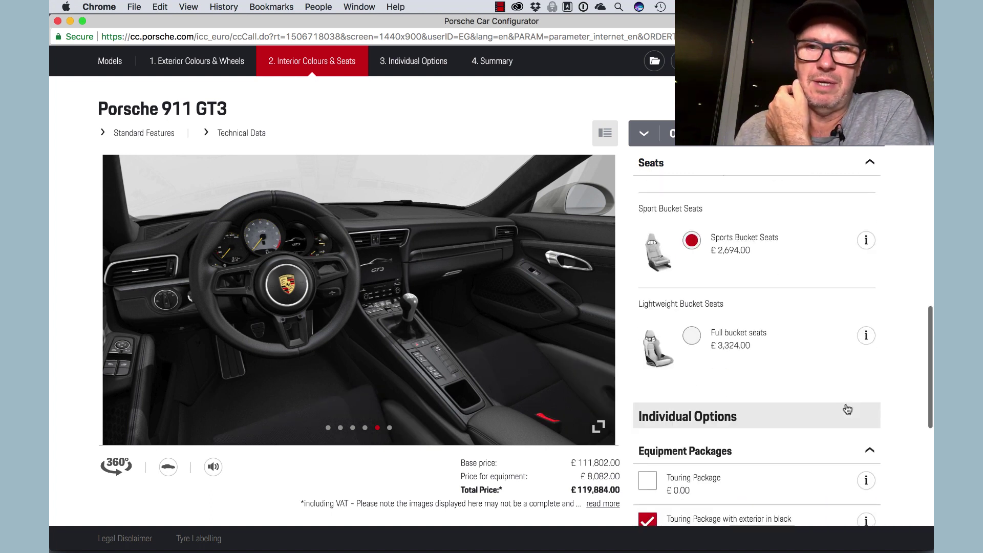
pyautogui.scroll(-2, 848, 407)
pyautogui.scroll(-2, 555, 346)
pyautogui.scroll(2, 555, 346)
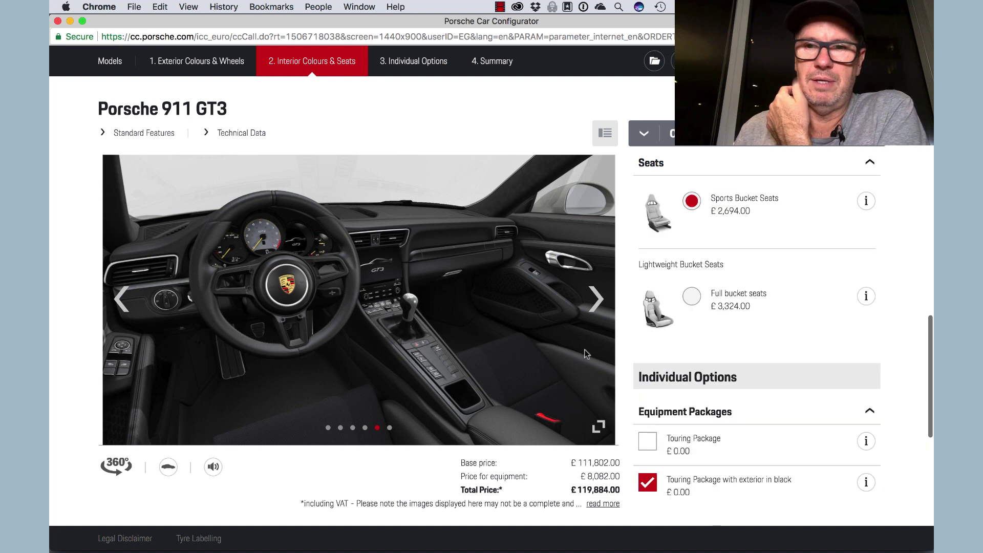
pyautogui.click(691, 295)
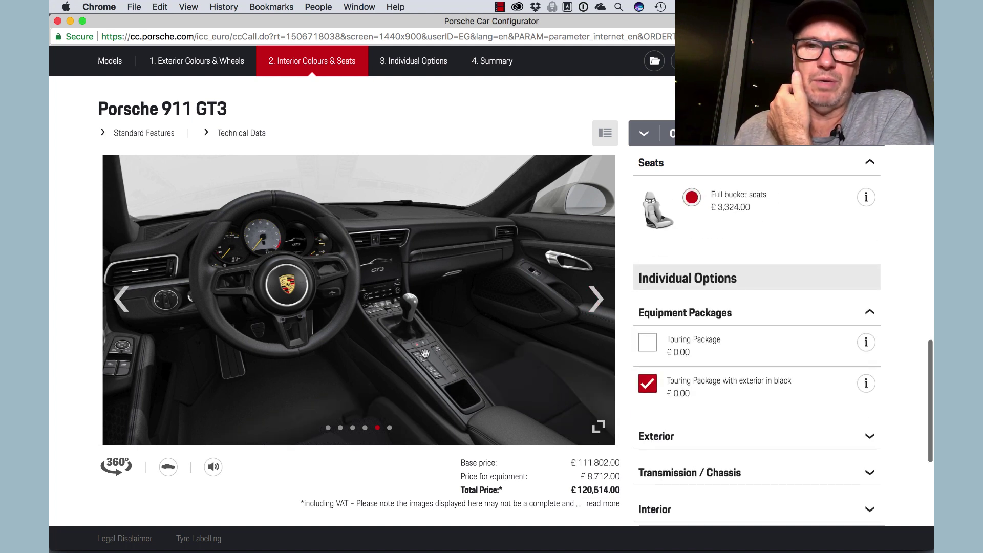
# Examine the Full bucket seats and the car's exterior through the whole preview gallery, ending on the side view of the seats.
pyautogui.click(594, 300)
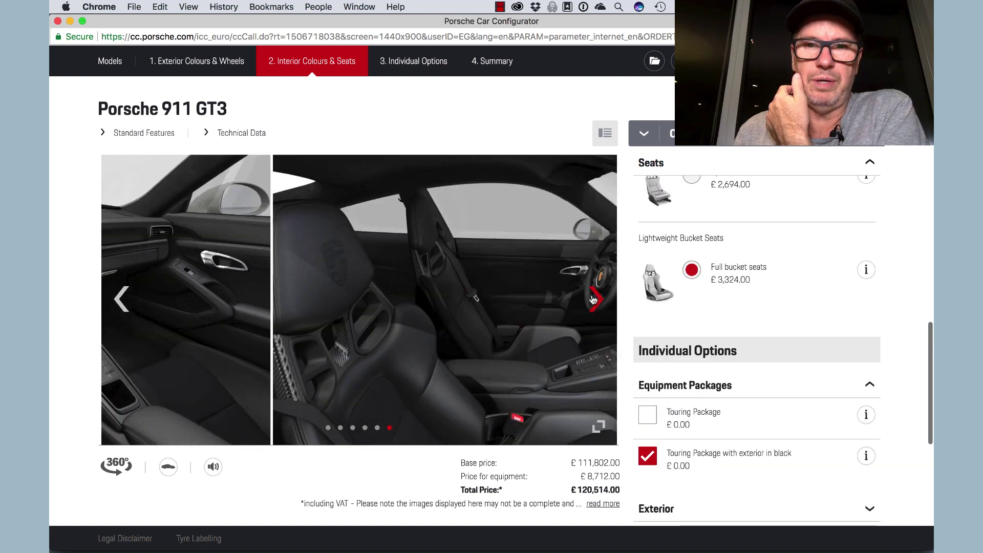
pyautogui.click(594, 300)
pyautogui.click(594, 299)
pyautogui.click(594, 300)
pyautogui.click(594, 299)
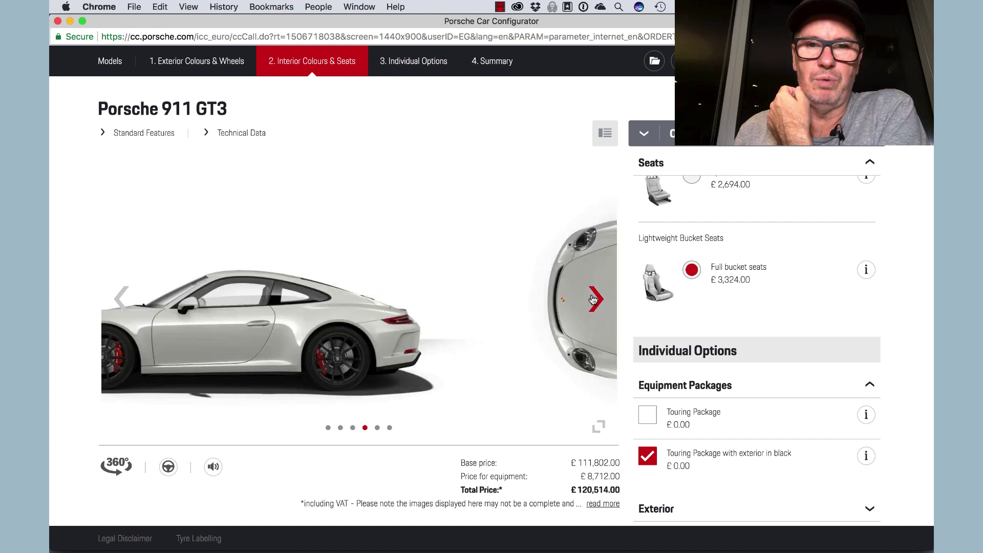
pyautogui.click(594, 300)
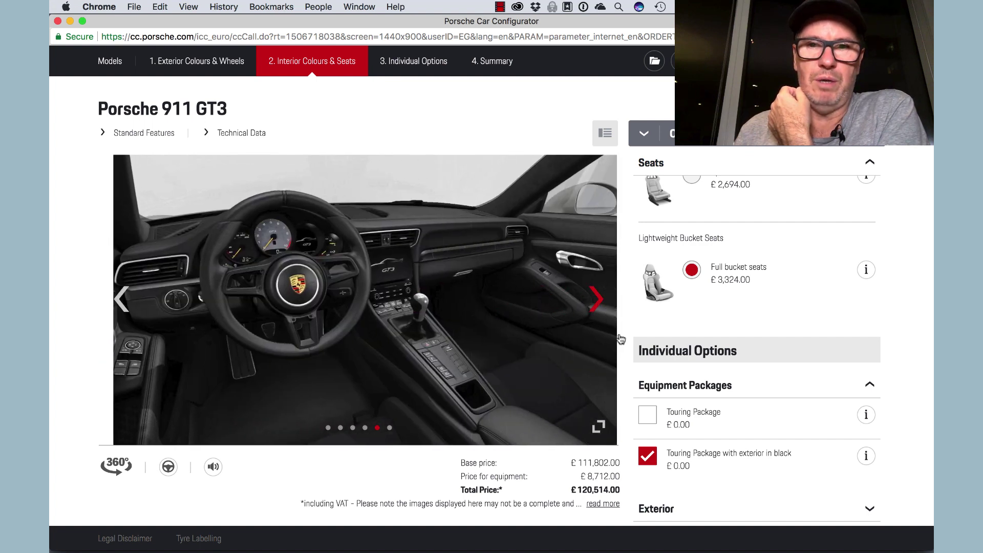
pyautogui.scroll(1, 717, 307)
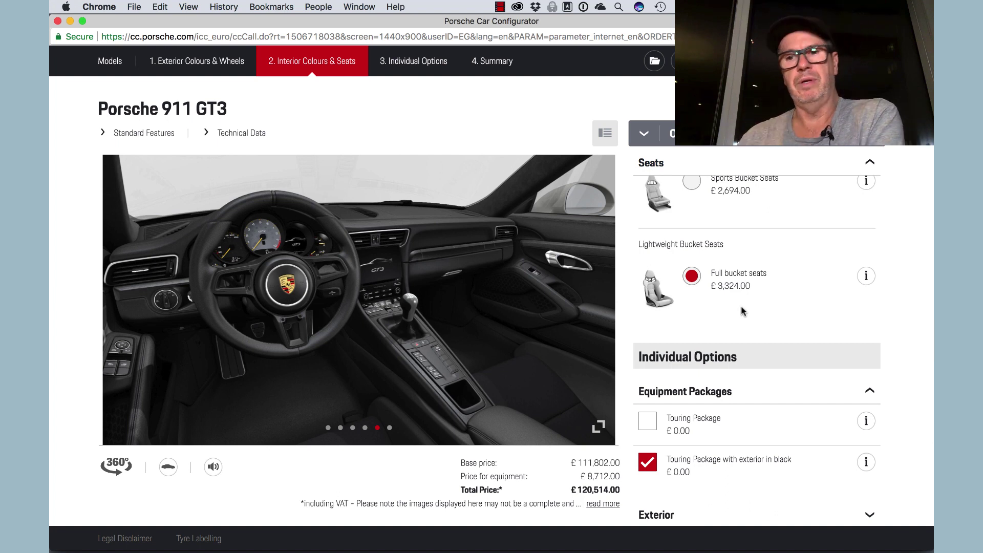
pyautogui.click(596, 301)
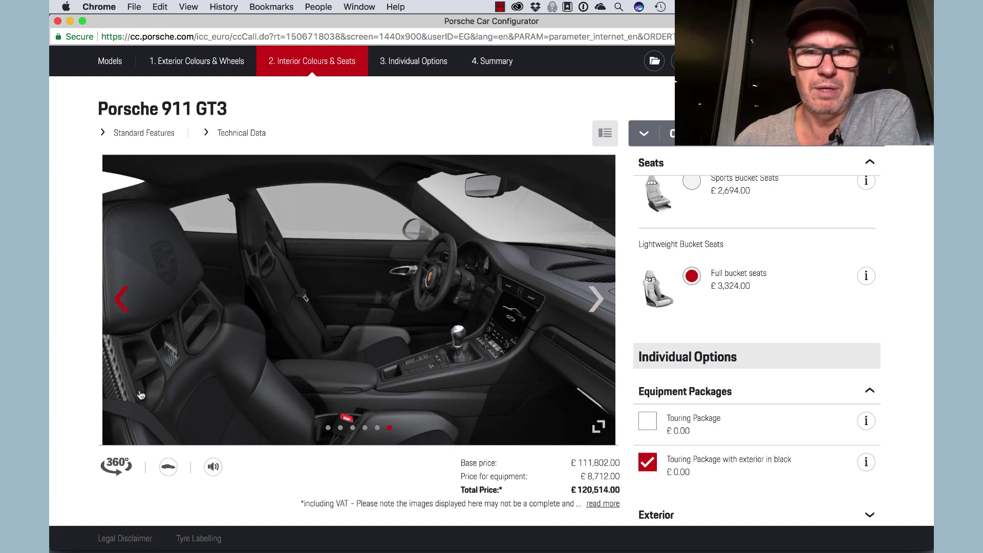
# Compare the seats in the interior preview by switching to Sports Bucket Seats and back to Full bucket seats.
pyautogui.scroll(2, 775, 256)
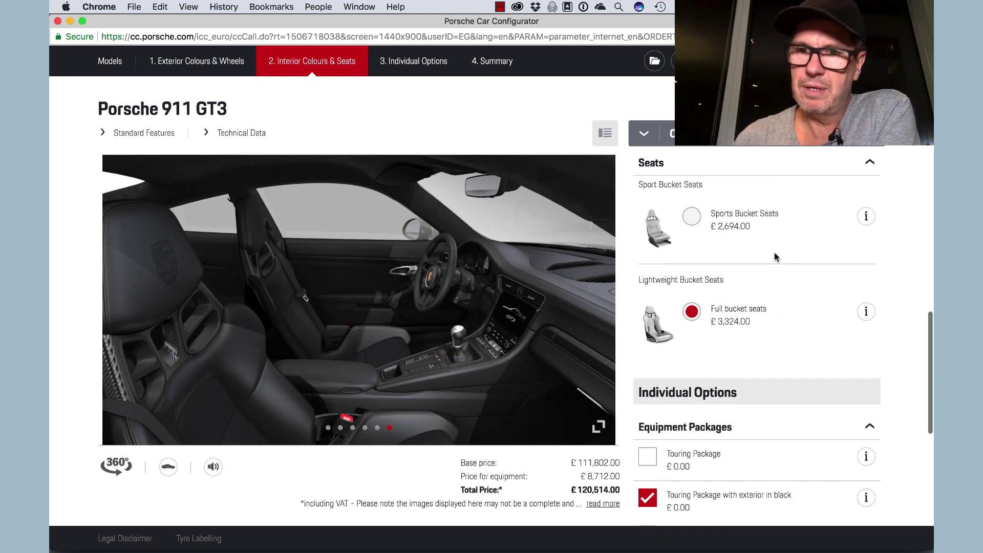
pyautogui.click(692, 217)
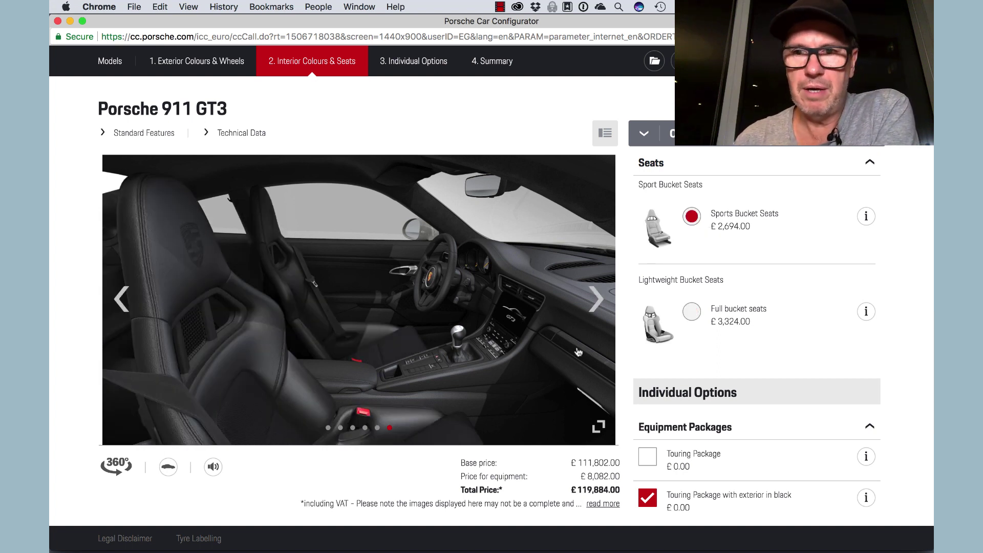
pyautogui.scroll(-2, 775, 334)
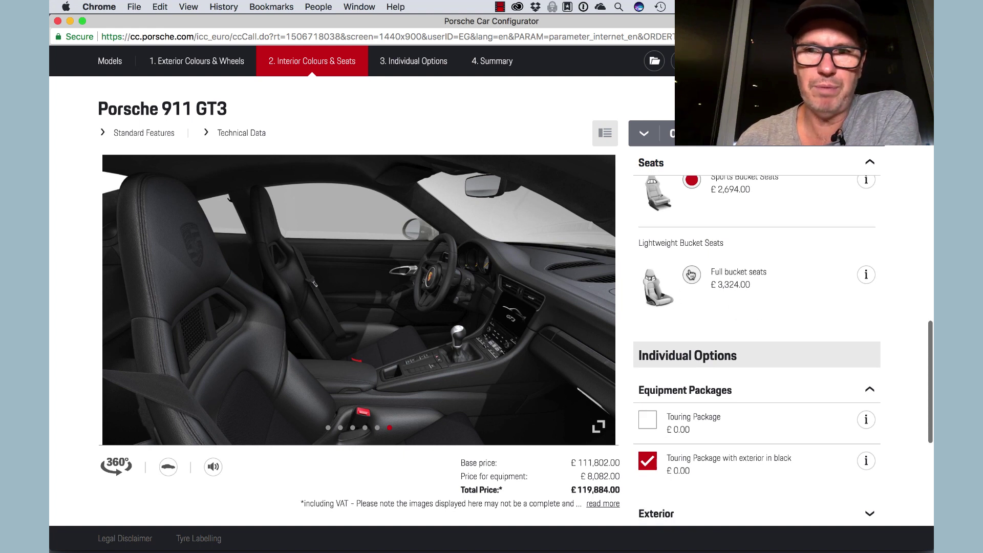
pyautogui.click(691, 275)
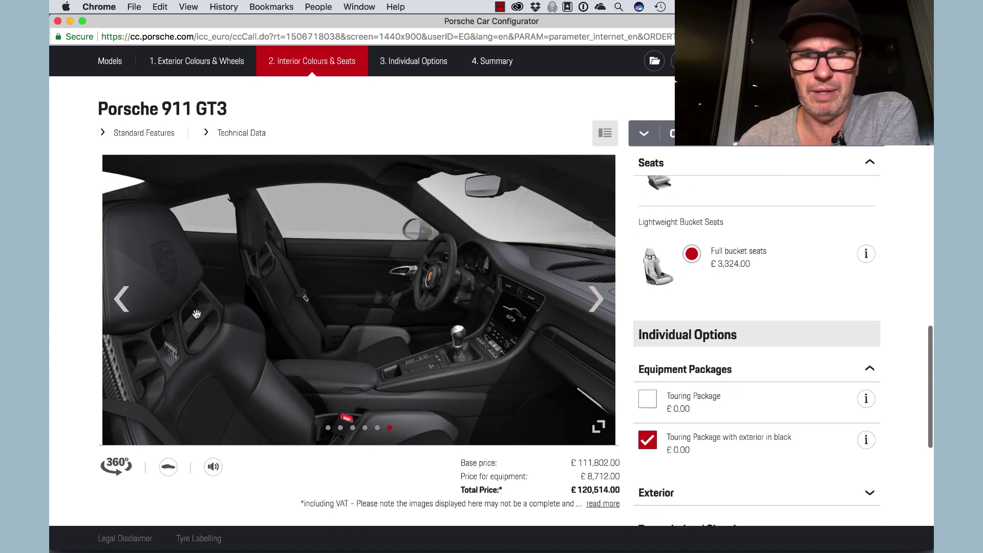
pyautogui.scroll(-5, 819, 356)
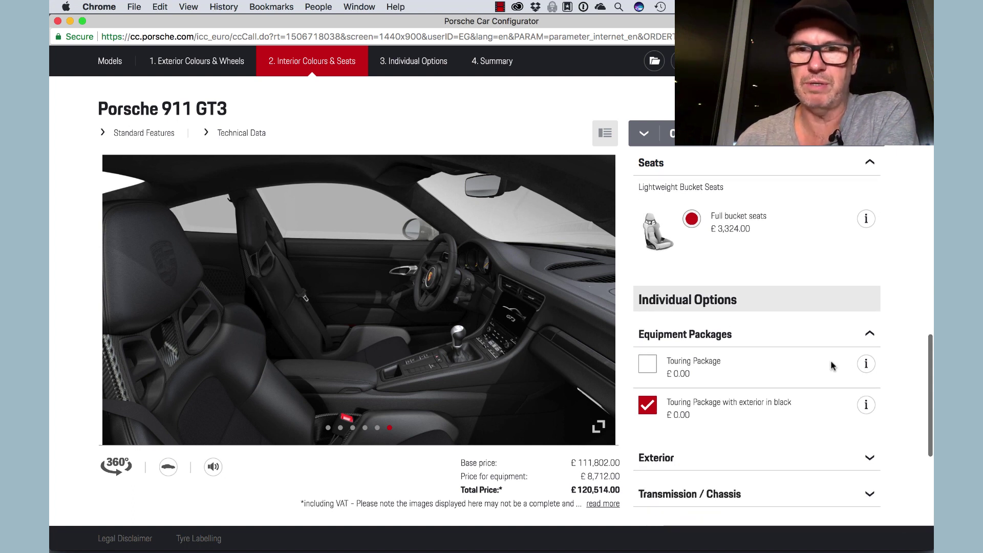
# Expand the Exterior individual options and add the Bi-Xenon main headlights including Porsche Dynamic Light System (PDLS).
pyautogui.click(871, 346)
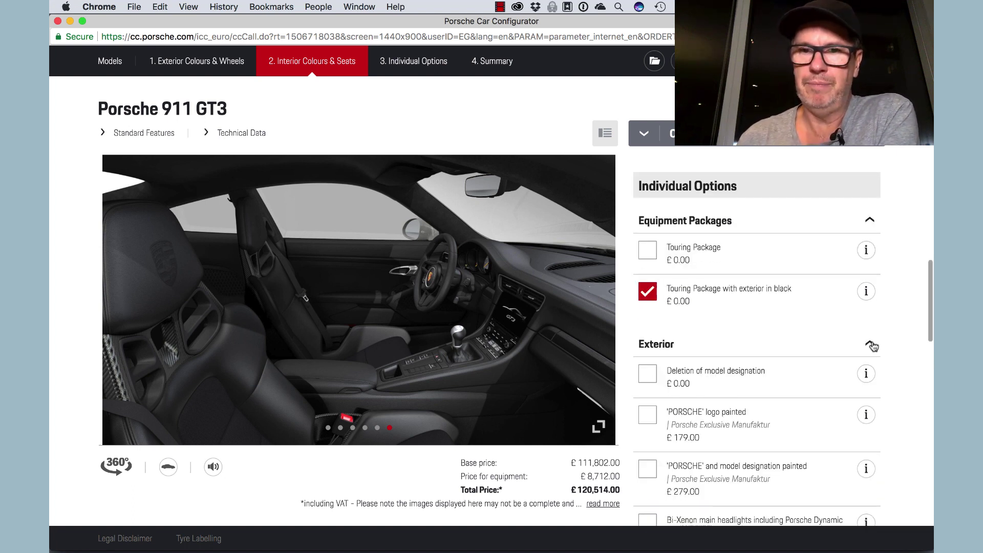
pyautogui.scroll(8, 889, 354)
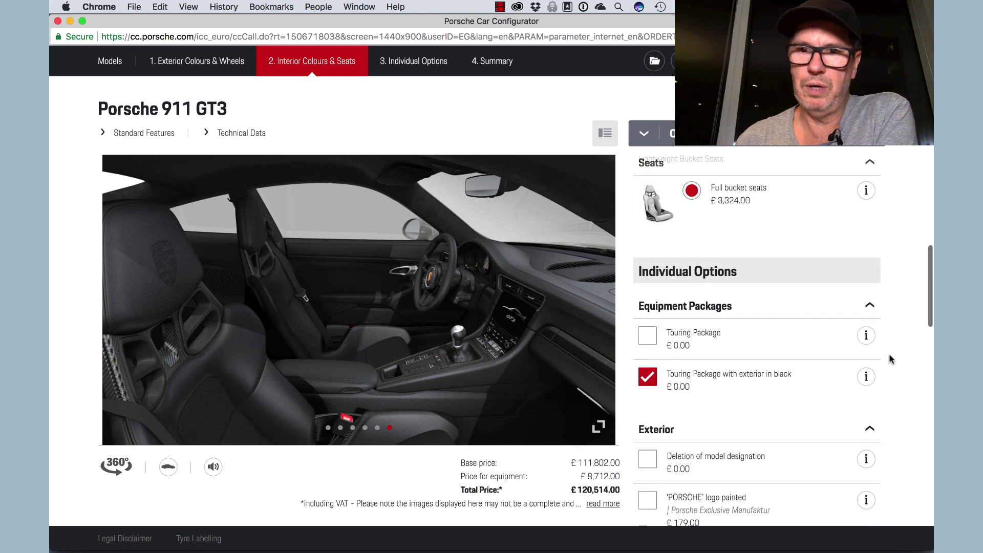
pyautogui.scroll(-9, 889, 359)
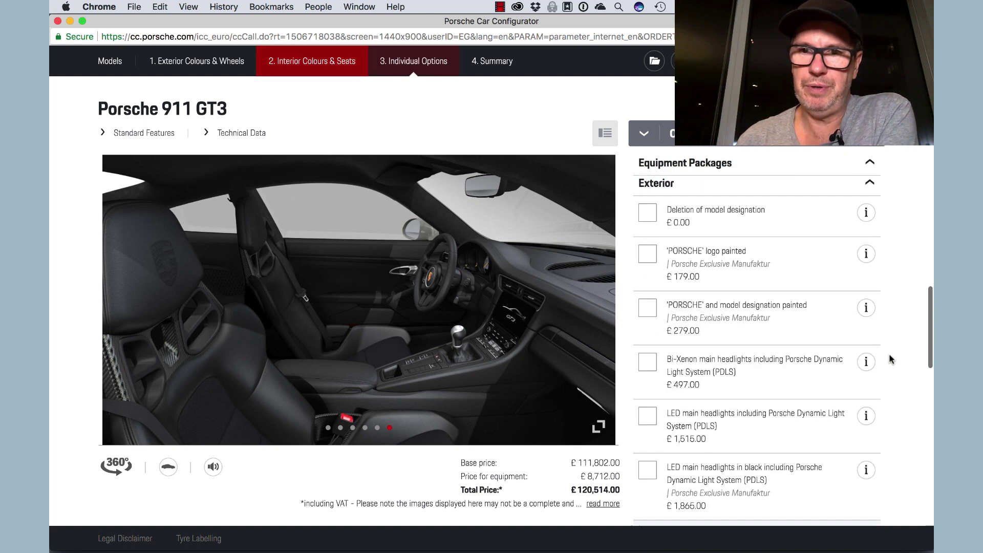
pyautogui.scroll(3, 889, 359)
pyautogui.scroll(-1, 893, 411)
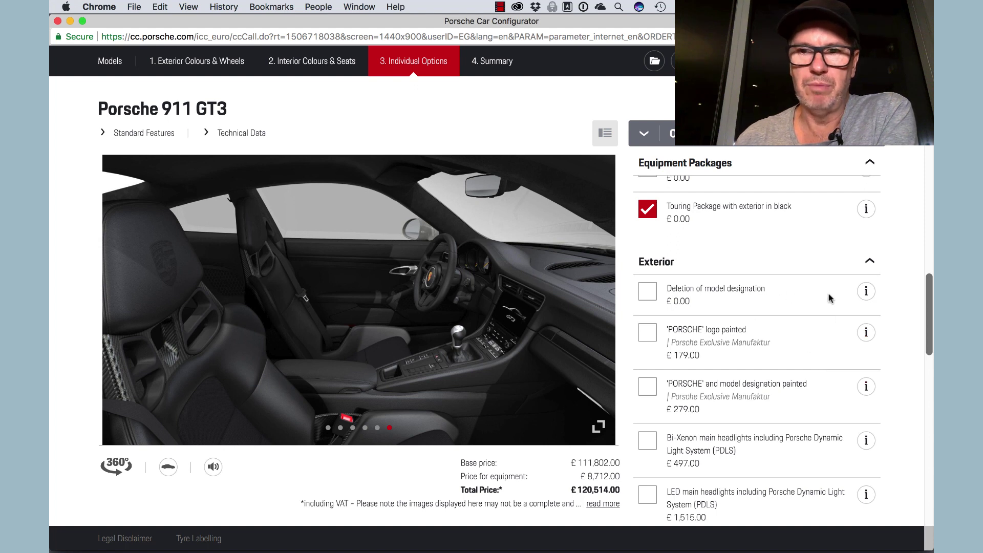
pyautogui.scroll(-3, 830, 298)
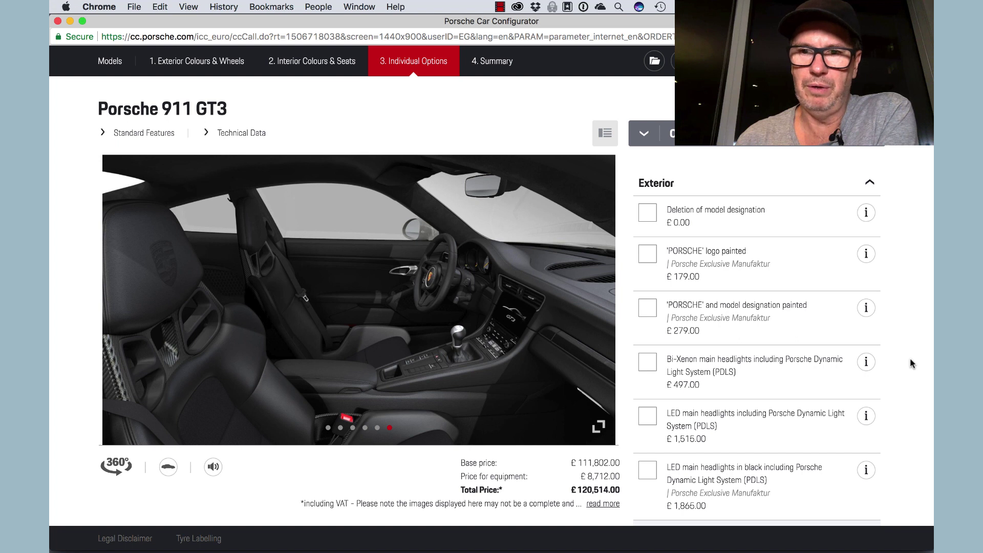
pyautogui.scroll(-1, 911, 363)
pyautogui.scroll(-1, 911, 363)
pyautogui.click(647, 291)
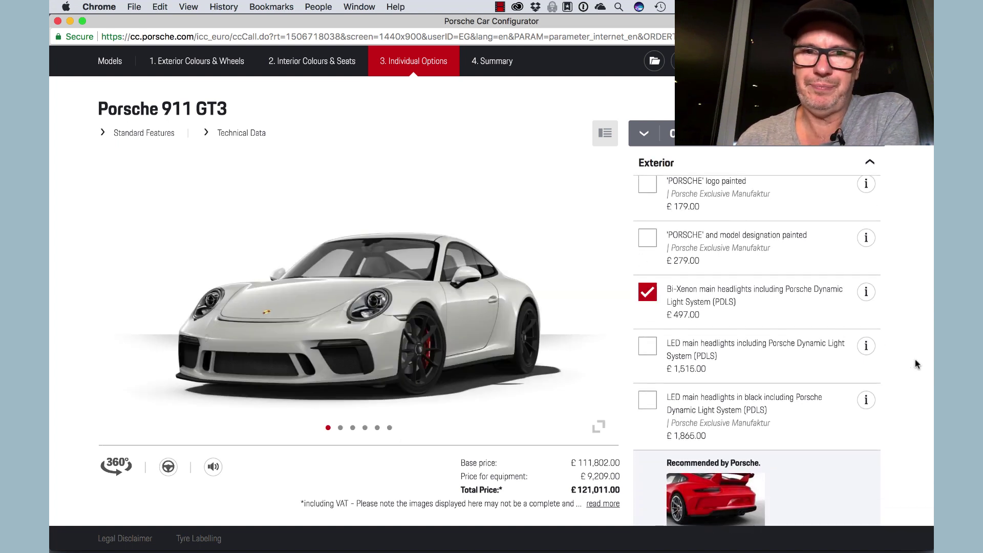
# Add privacy glass for the rear side windows and rear window from the Exterior options.
pyautogui.scroll(-2, 916, 364)
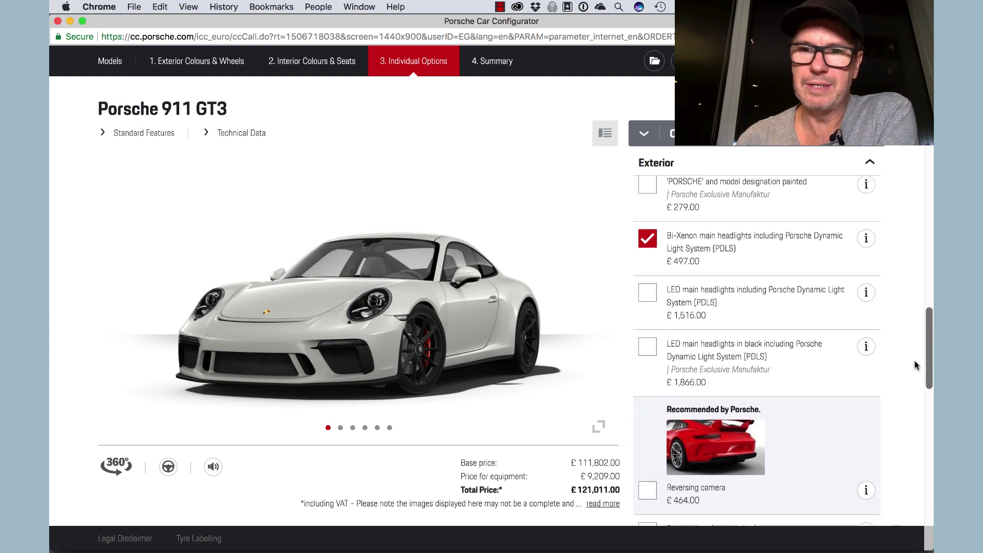
pyautogui.scroll(-3, 909, 362)
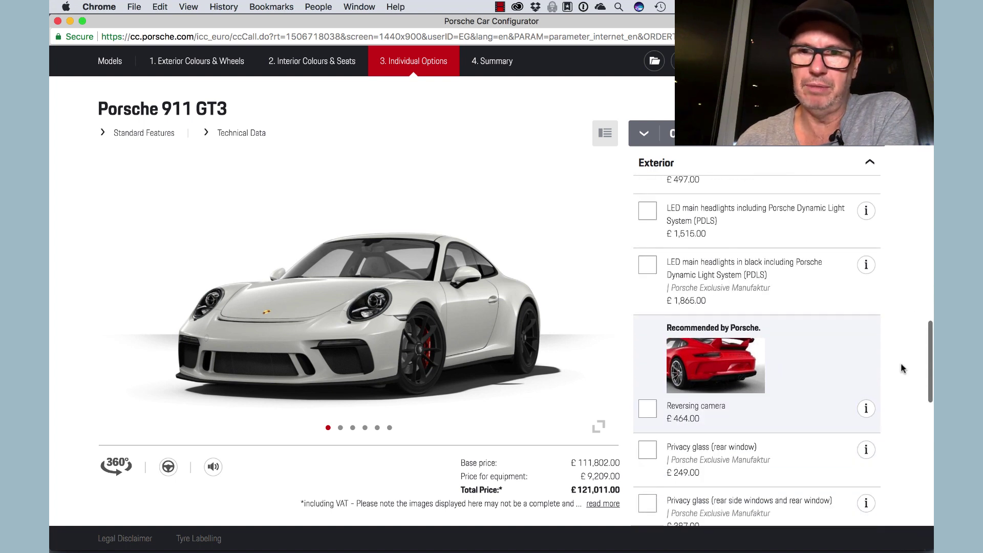
pyautogui.scroll(-4, 901, 363)
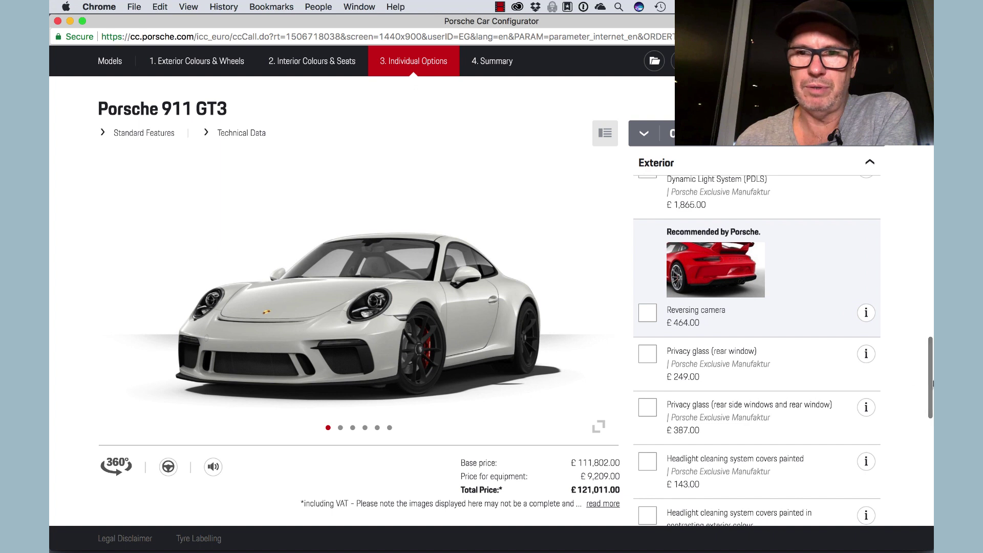
pyautogui.click(649, 409)
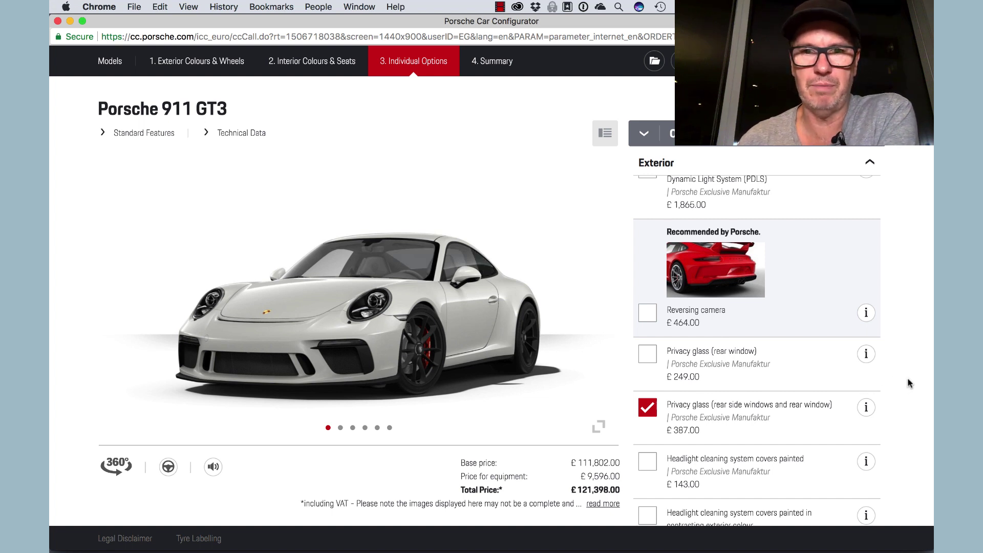
# Add the SportDesign mirror with carbon upper section from the Exterior options.
pyautogui.scroll(-4, 909, 383)
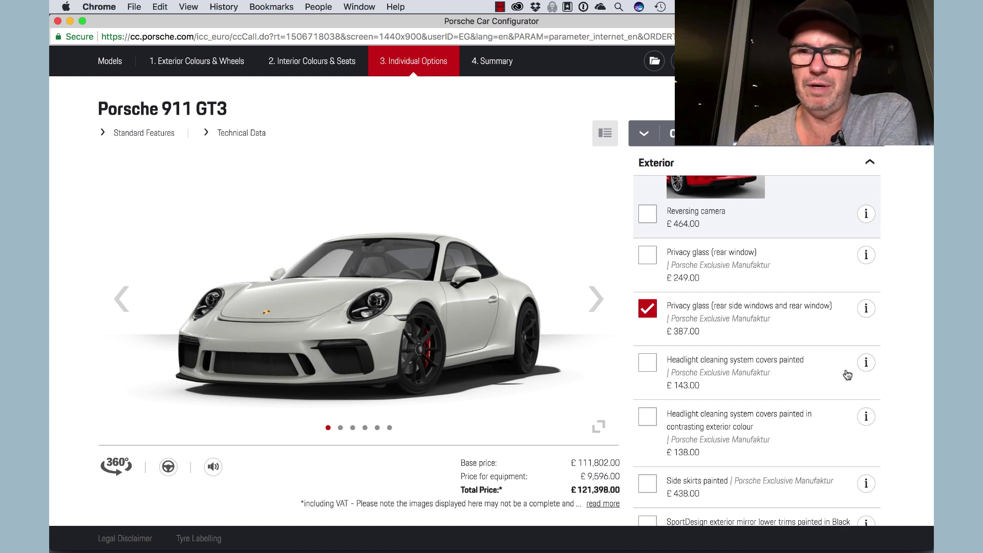
pyautogui.scroll(-4, 794, 369)
pyautogui.scroll(-1, 916, 366)
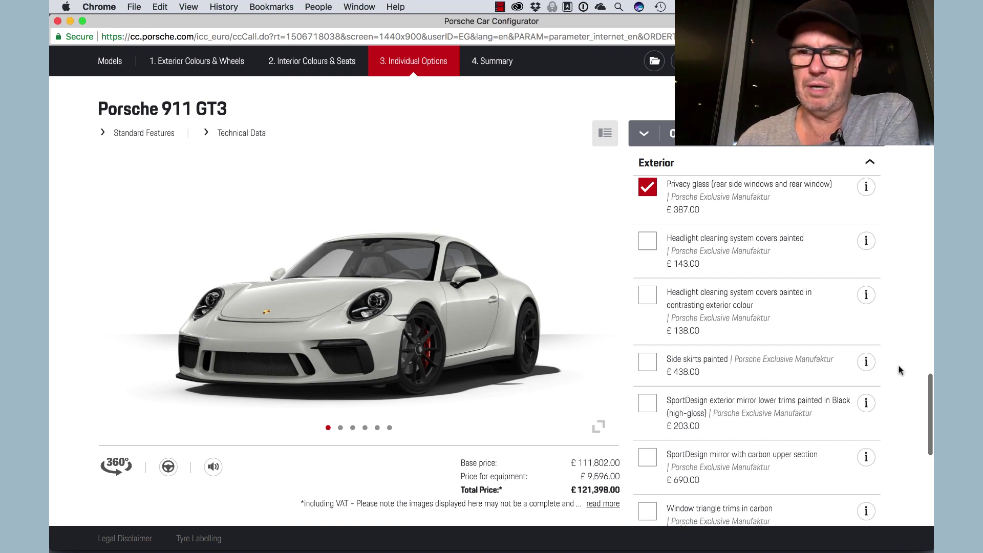
pyautogui.scroll(-3, 899, 364)
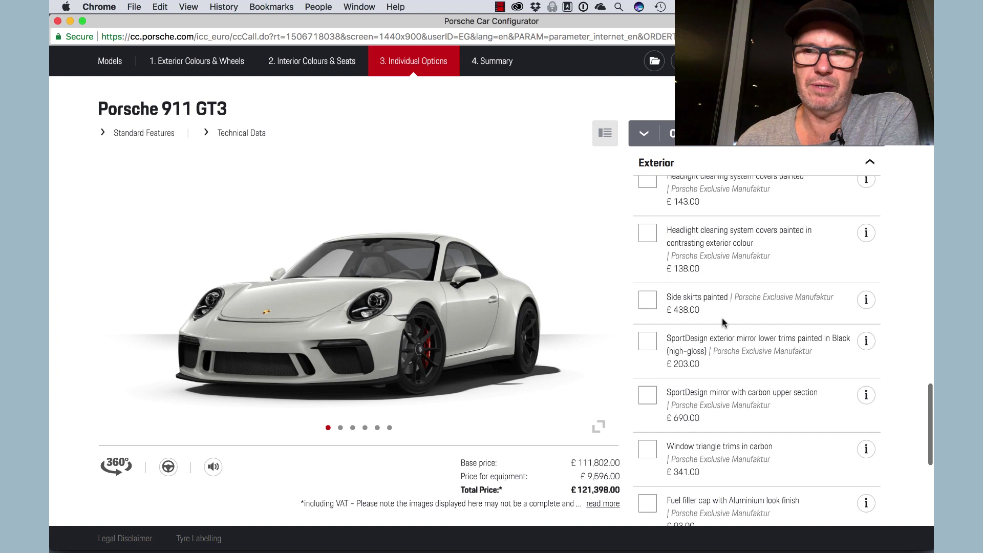
pyautogui.scroll(-1, 790, 413)
pyautogui.click(649, 370)
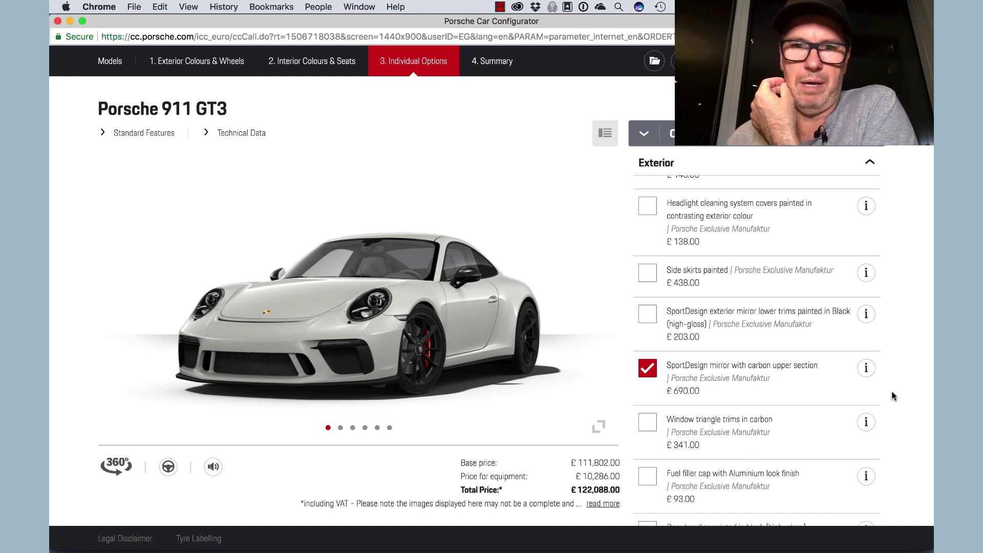
# Add the window triangle trims in carbon to the exterior equipment.
pyautogui.scroll(-2, 819, 356)
pyautogui.scroll(-1, 876, 338)
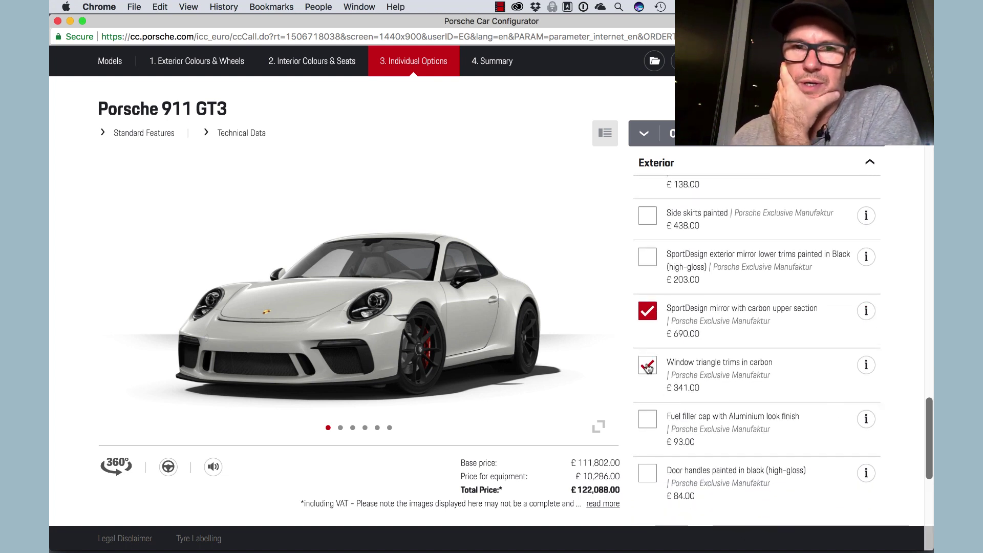
pyautogui.click(653, 371)
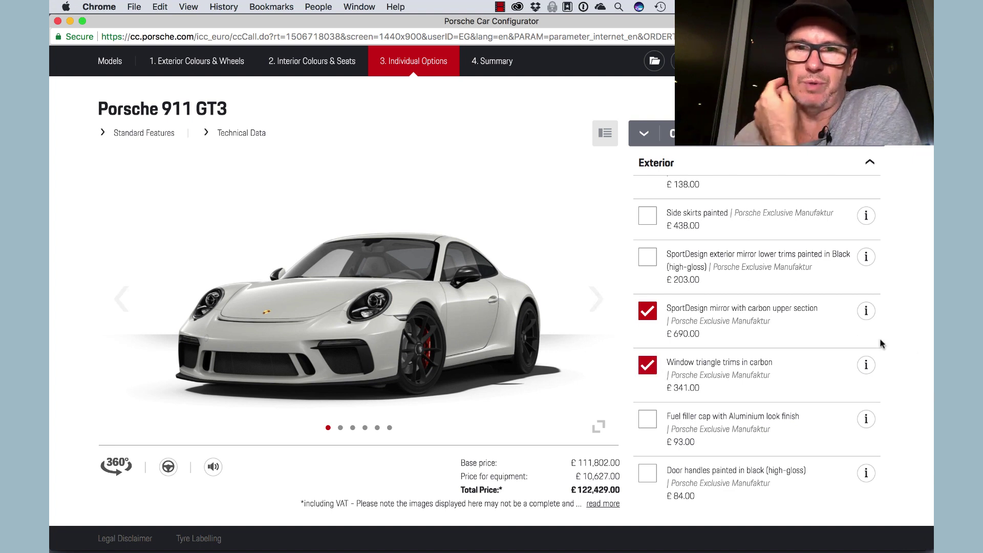
# View the details of the fuel filler cap with Aluminium look finish and add it to the configuration.
pyautogui.scroll(-2, 820, 354)
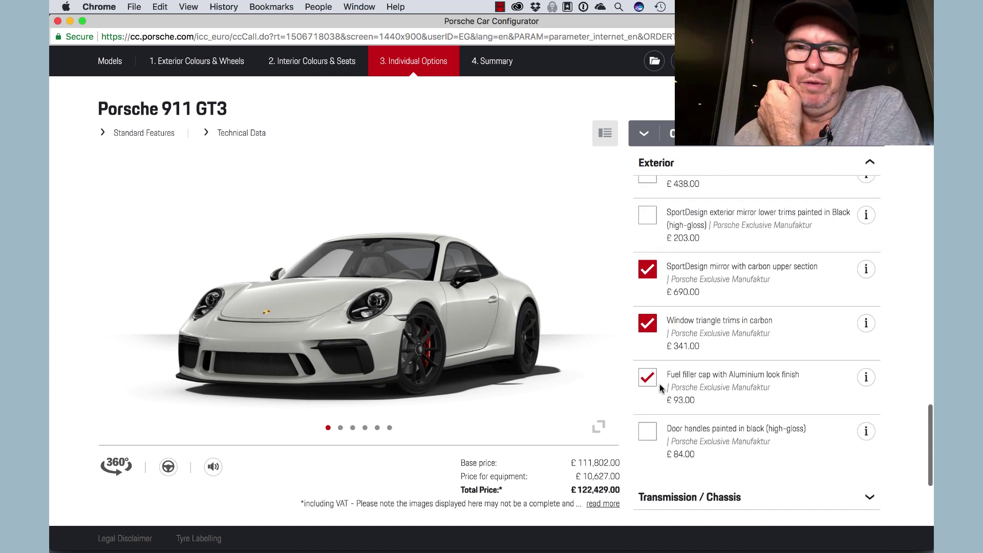
pyautogui.click(866, 376)
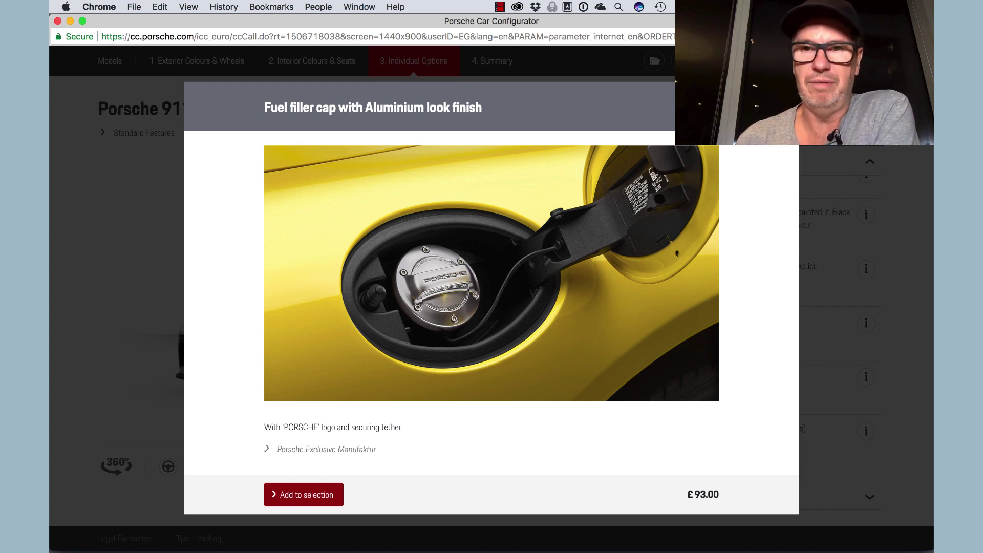
pyautogui.click(804, 338)
pyautogui.click(647, 377)
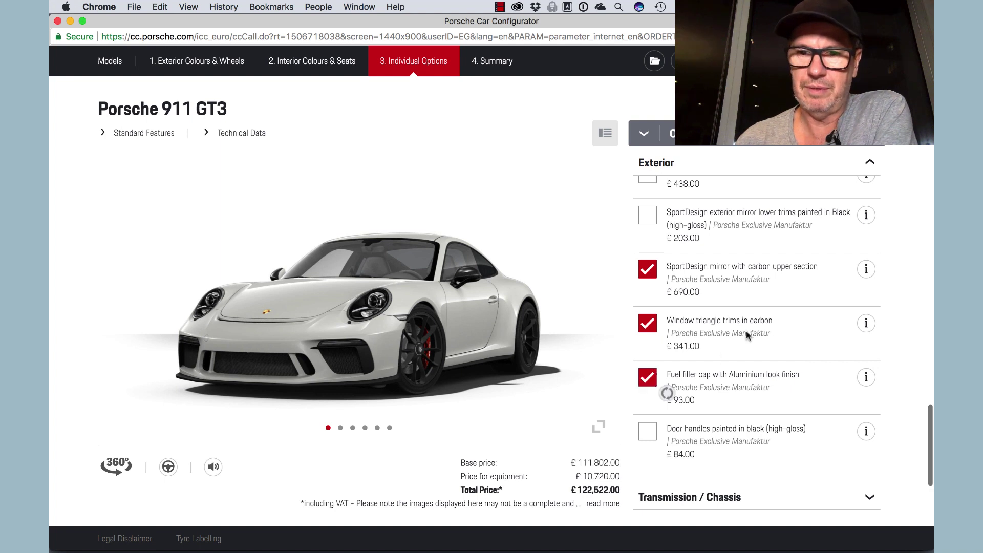
# Try the door handles painted in black (high-gloss) on the car and remove them from the selection.
pyautogui.scroll(-3, 748, 335)
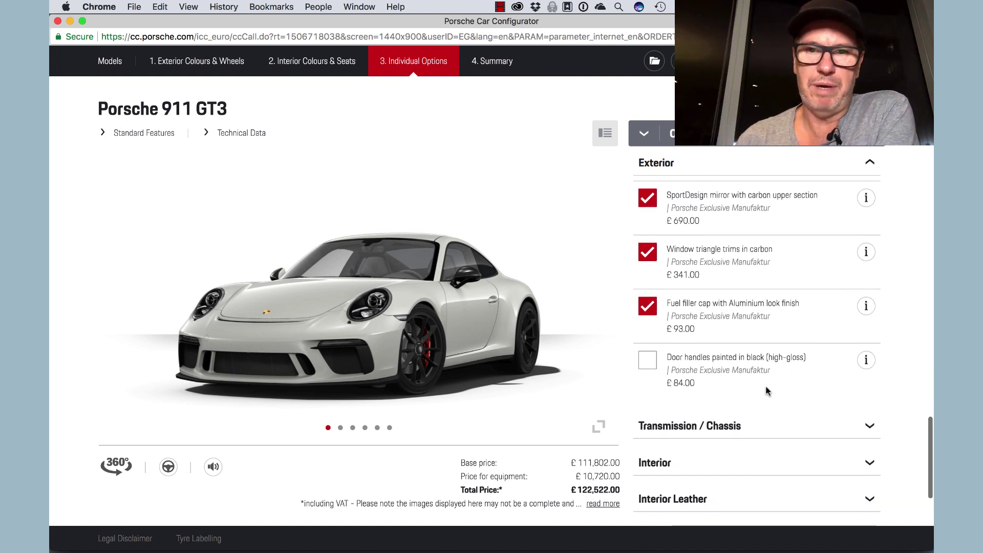
pyautogui.scroll(-2, 810, 382)
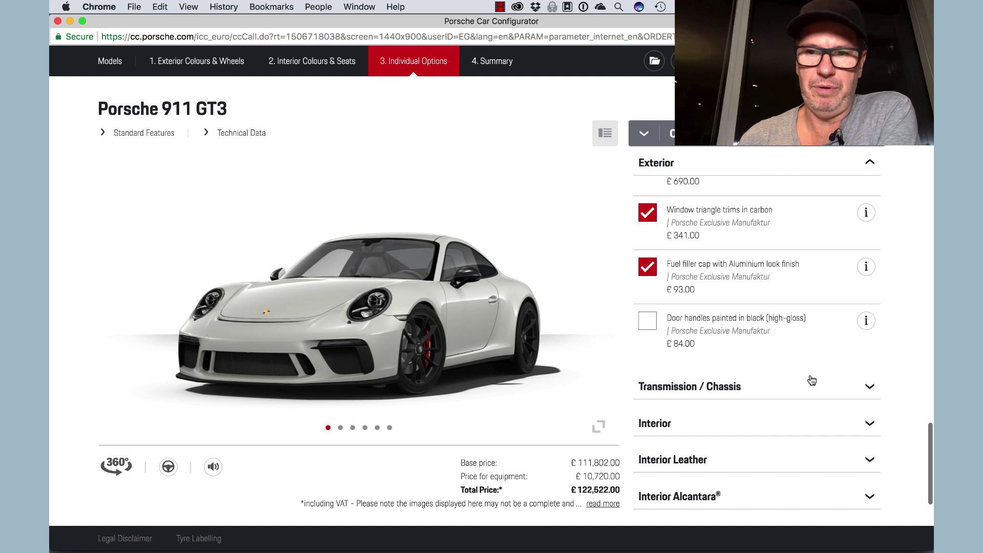
pyautogui.scroll(-2, 825, 381)
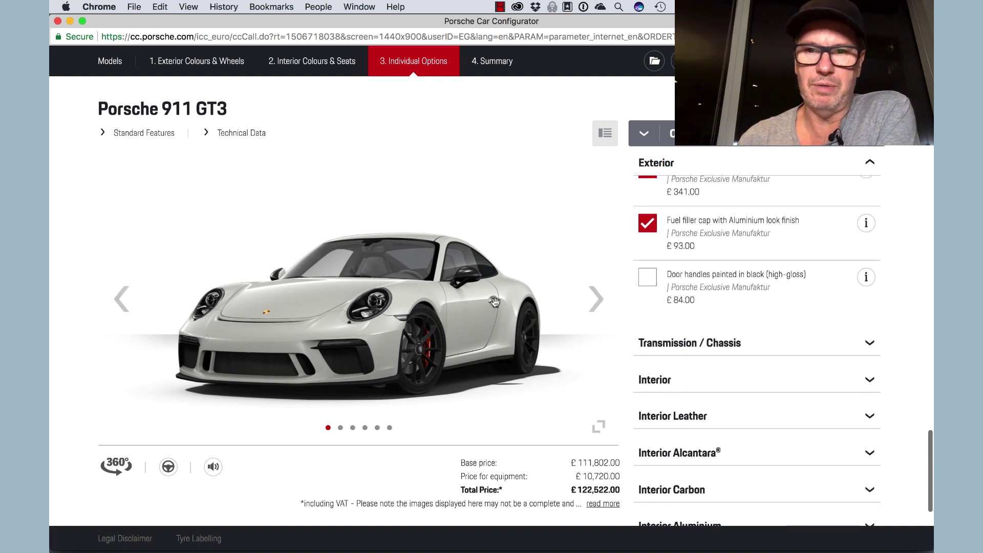
pyautogui.click(648, 277)
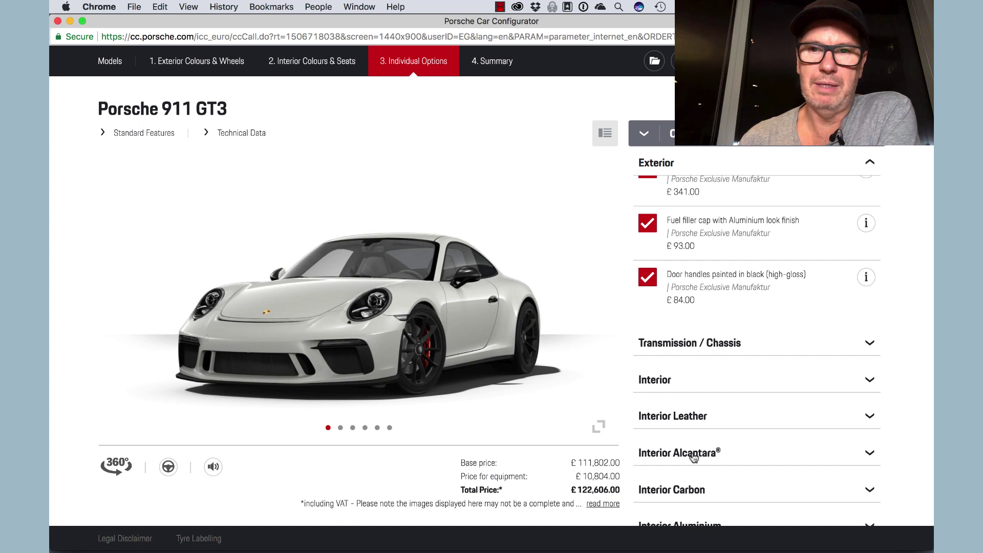
pyautogui.click(647, 277)
# Expand the Transmission / Chassis options and add the front axle lift system.
pyautogui.scroll(-2, 819, 341)
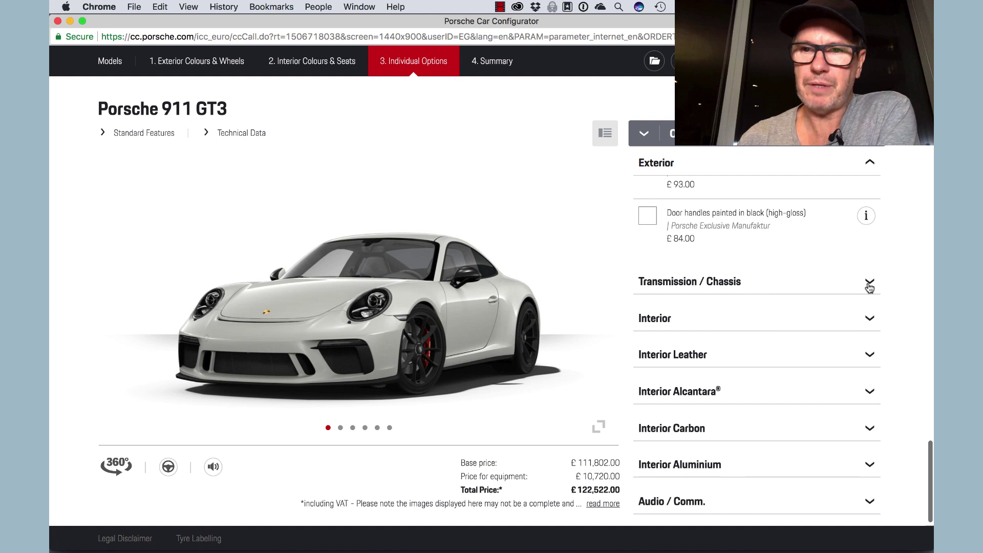
pyautogui.click(869, 285)
pyautogui.scroll(-2, 917, 340)
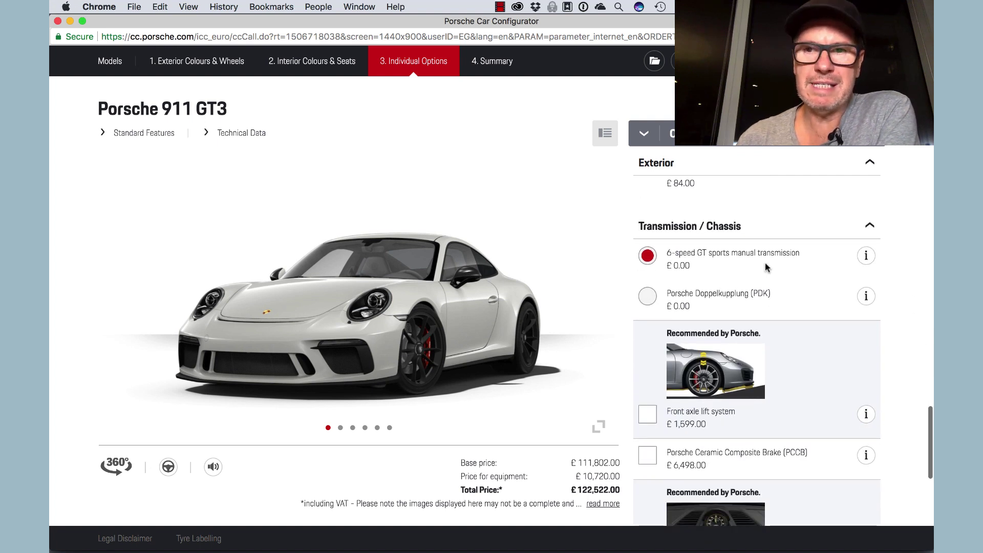
pyautogui.scroll(-1, 821, 292)
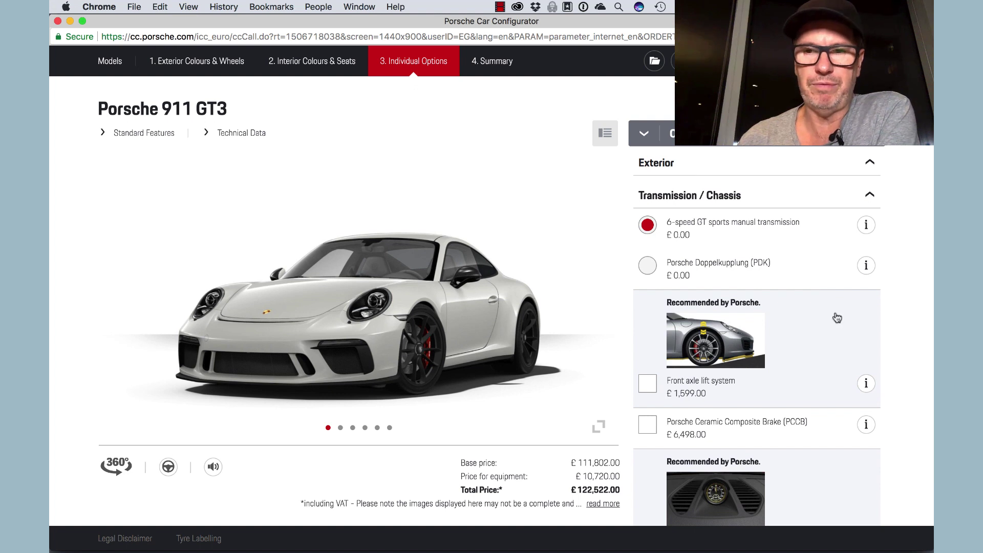
pyautogui.scroll(-1, 918, 317)
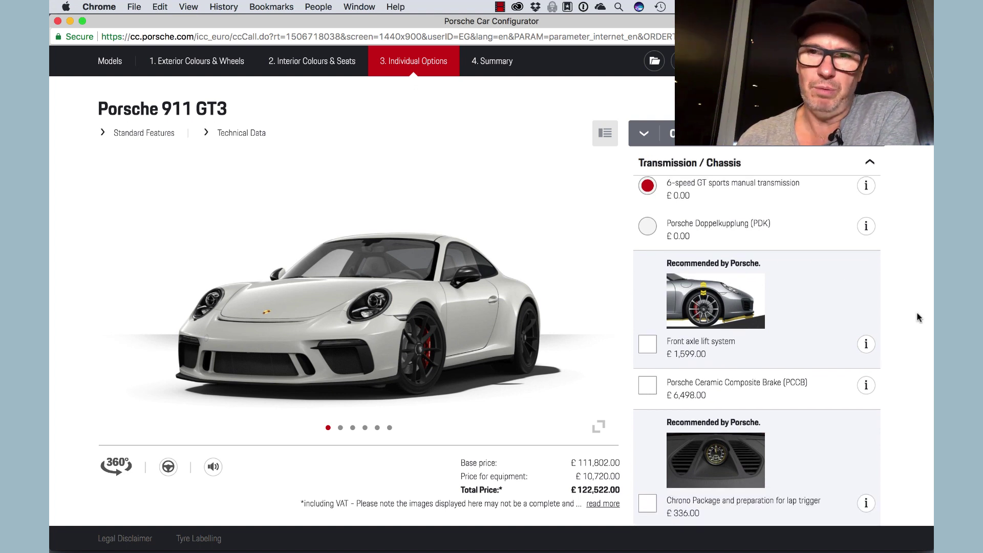
pyautogui.click(646, 346)
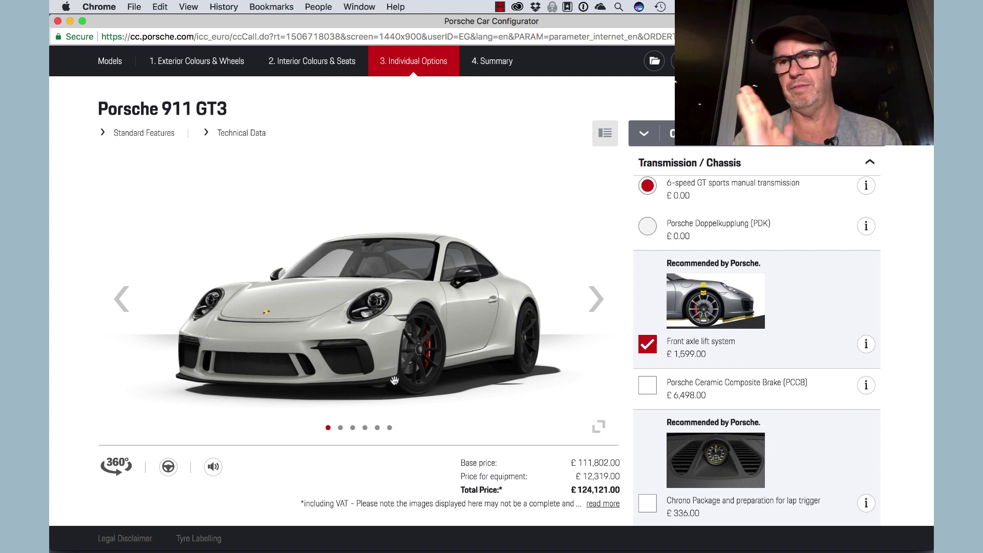
# Add the Chrono Package and preparation for lap trigger from the Transmission / Chassis options.
pyautogui.scroll(-1, 799, 340)
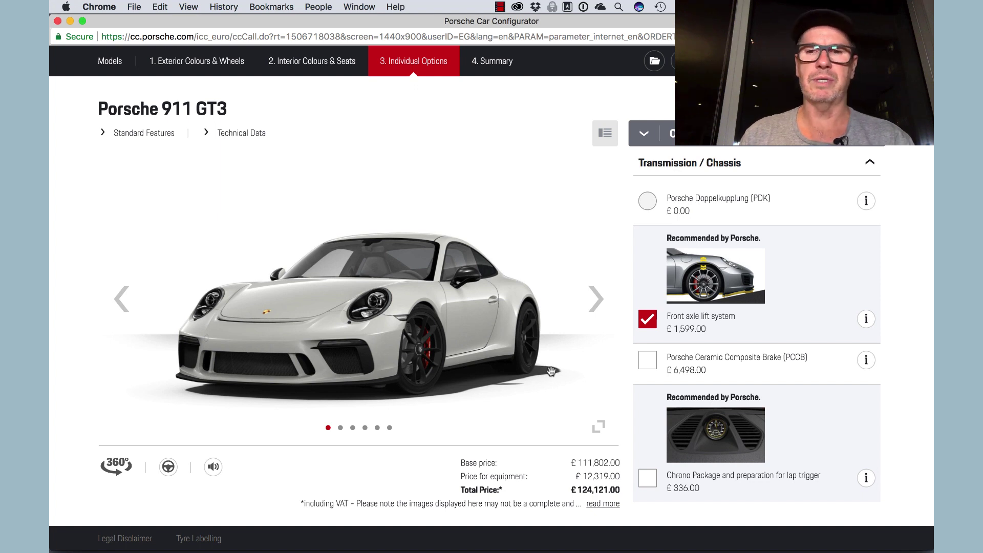
pyautogui.scroll(-3, 821, 345)
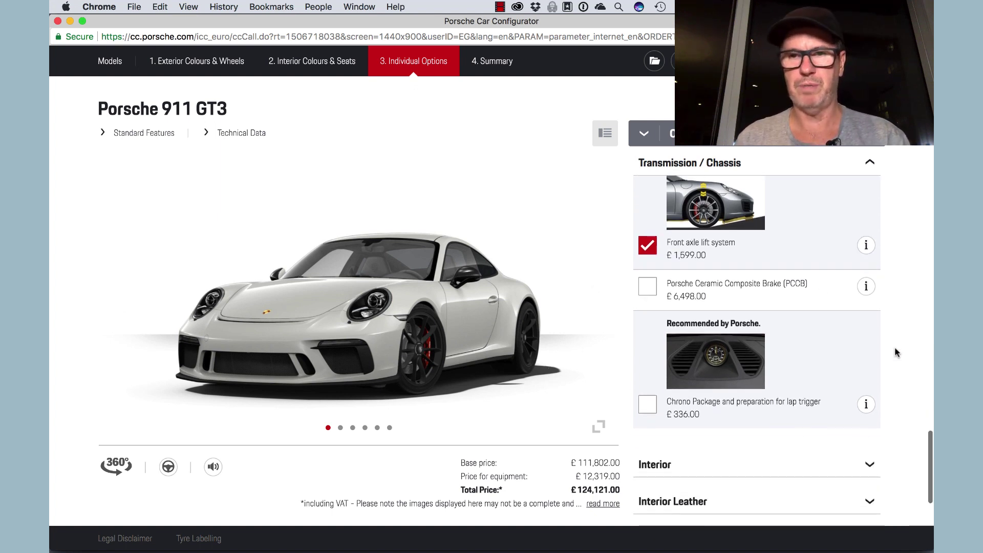
pyautogui.scroll(-2, 871, 334)
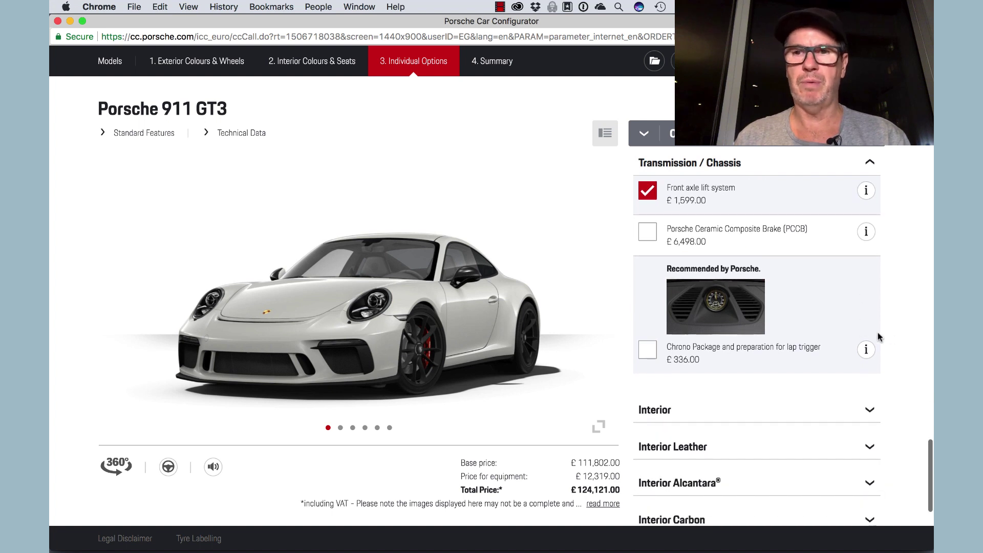
pyautogui.scroll(-1, 885, 338)
pyautogui.click(648, 328)
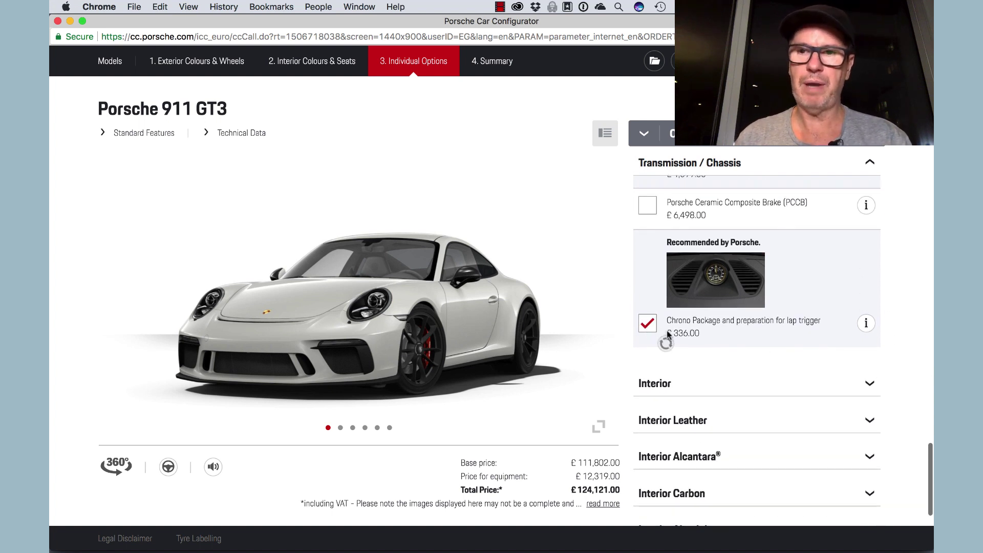
# Add the Light design package from the Interior options and view its details.
pyautogui.scroll(-2, 883, 358)
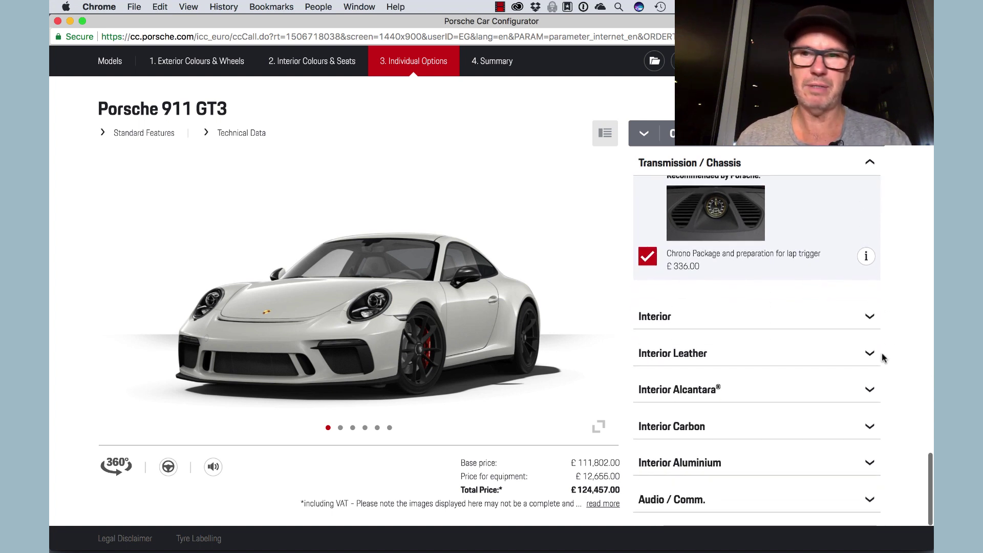
pyautogui.click(870, 319)
pyautogui.scroll(-2, 916, 353)
pyautogui.scroll(-1, 917, 352)
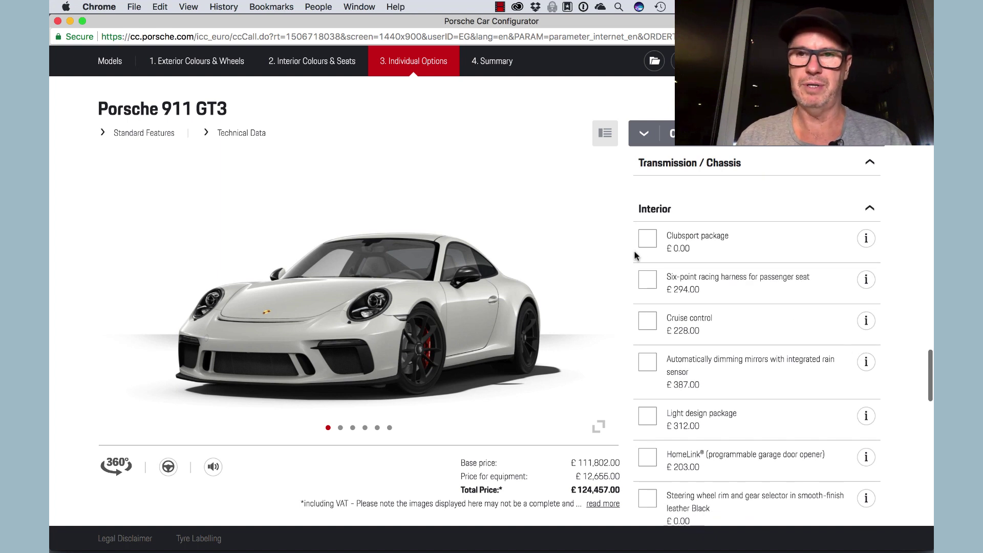
pyautogui.scroll(-3, 745, 341)
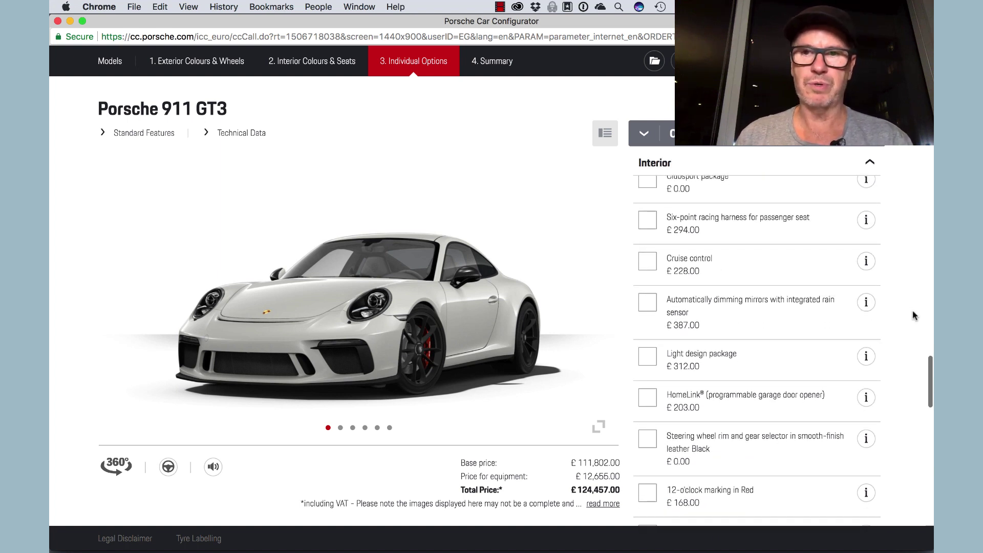
pyautogui.scroll(-1, 915, 316)
pyautogui.click(647, 334)
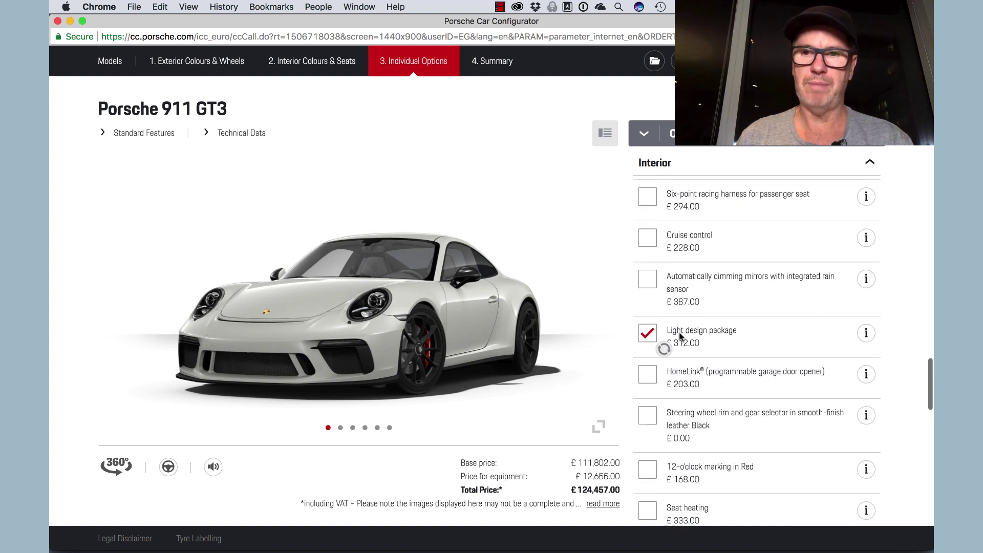
pyautogui.click(866, 334)
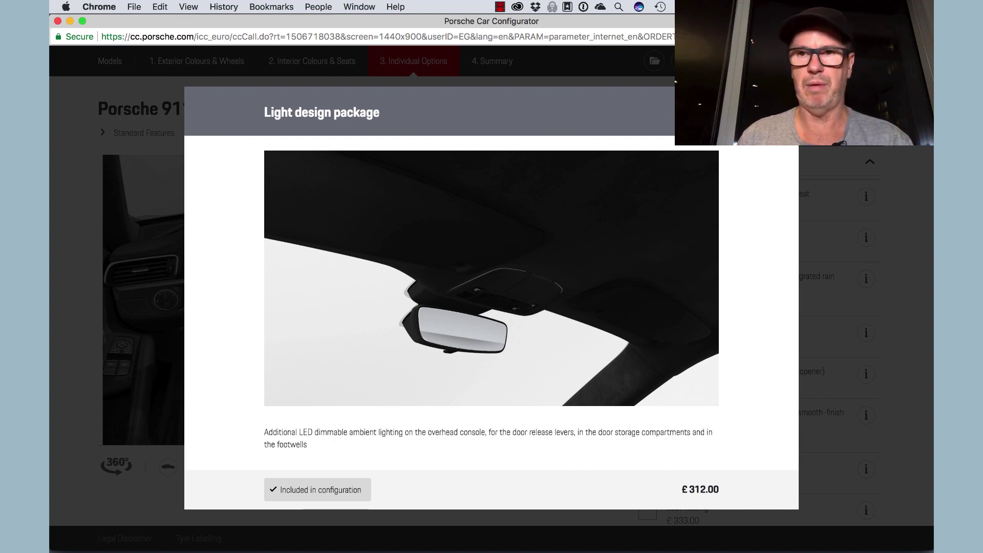
pyautogui.click(836, 339)
# Try to add the 12-o'clock marking in Red and cancel the selection instead of accepting the required adaptation.
pyautogui.scroll(-3, 909, 358)
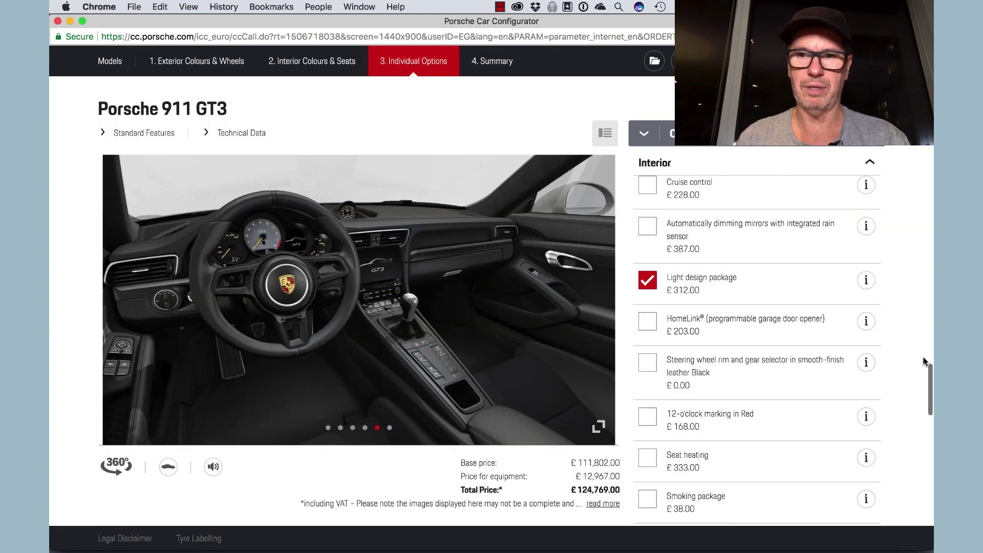
pyautogui.scroll(-3, 847, 364)
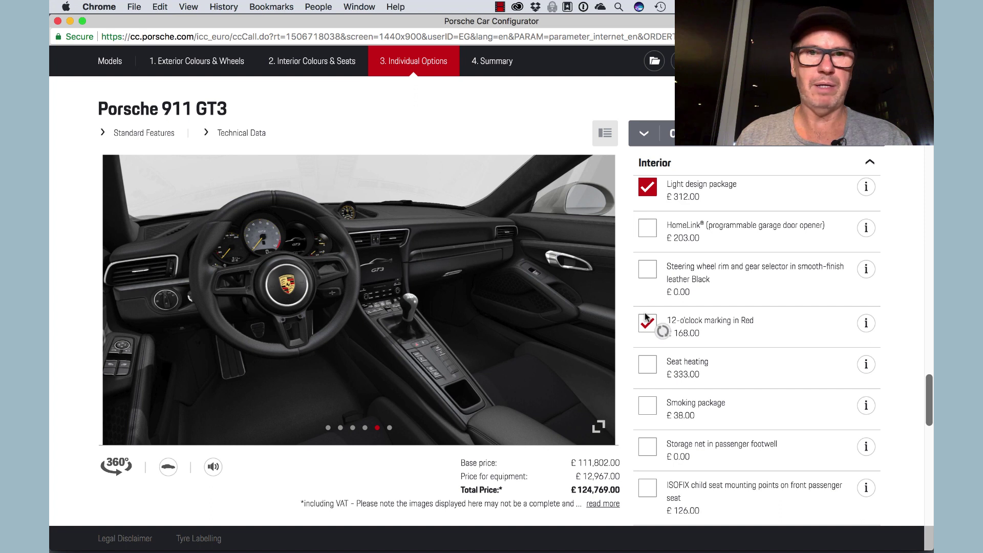
pyautogui.click(647, 321)
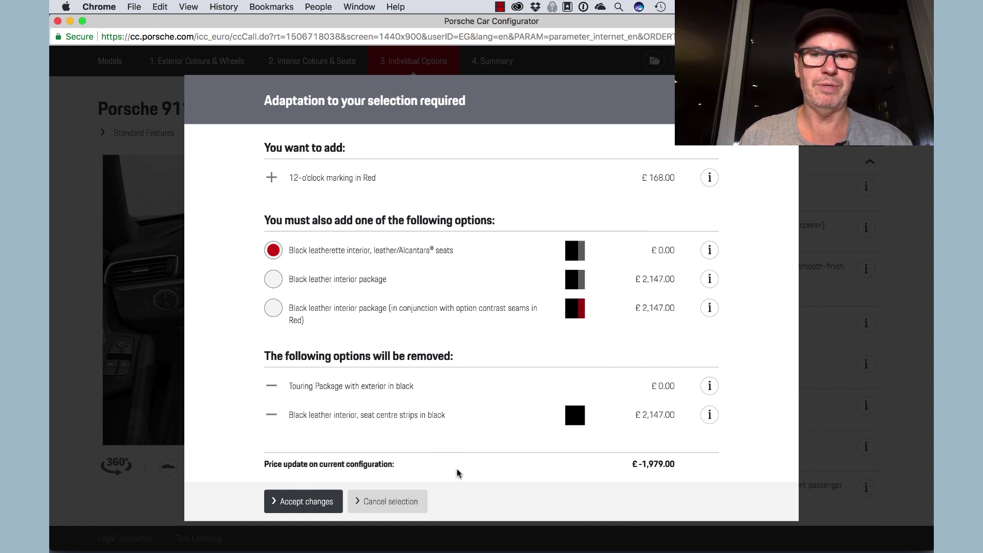
pyautogui.click(416, 508)
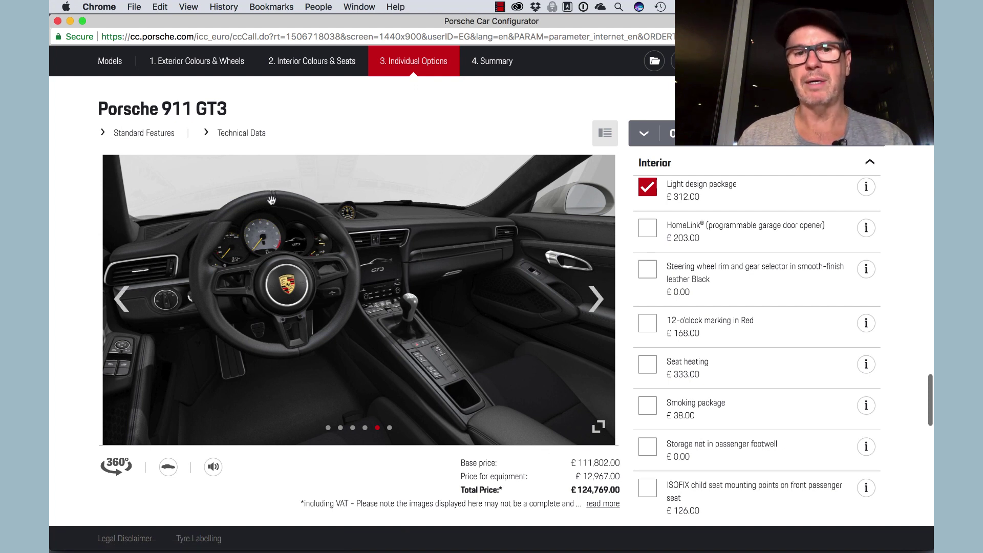
# Add the vehicle key painted with key pouch in leather from the Interior options.
pyautogui.scroll(-3, 814, 333)
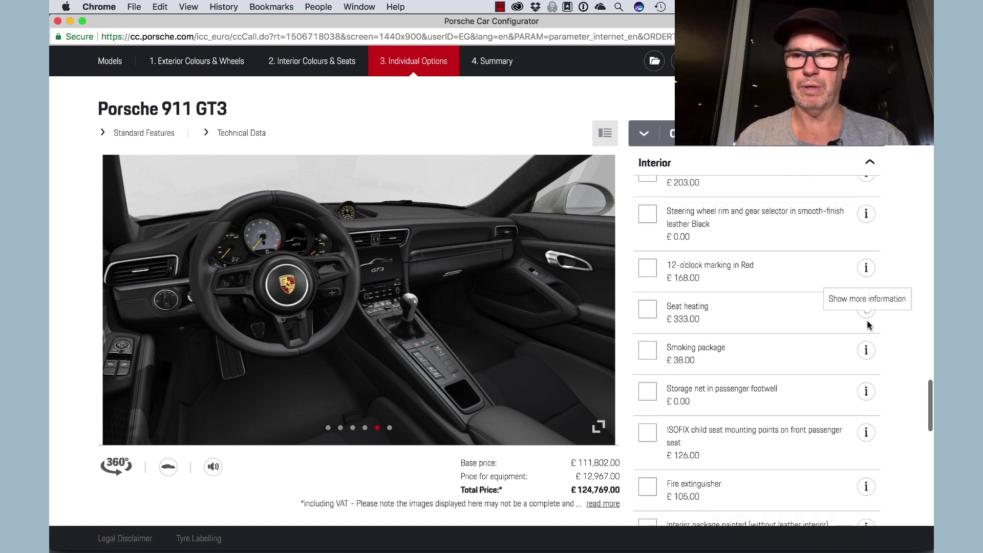
pyautogui.scroll(-1, 799, 341)
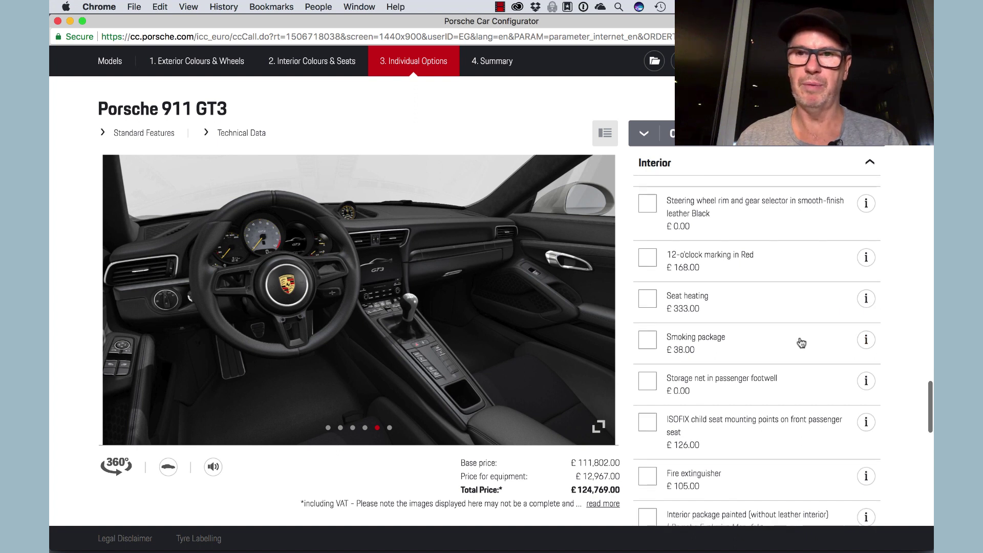
pyautogui.scroll(-3, 768, 342)
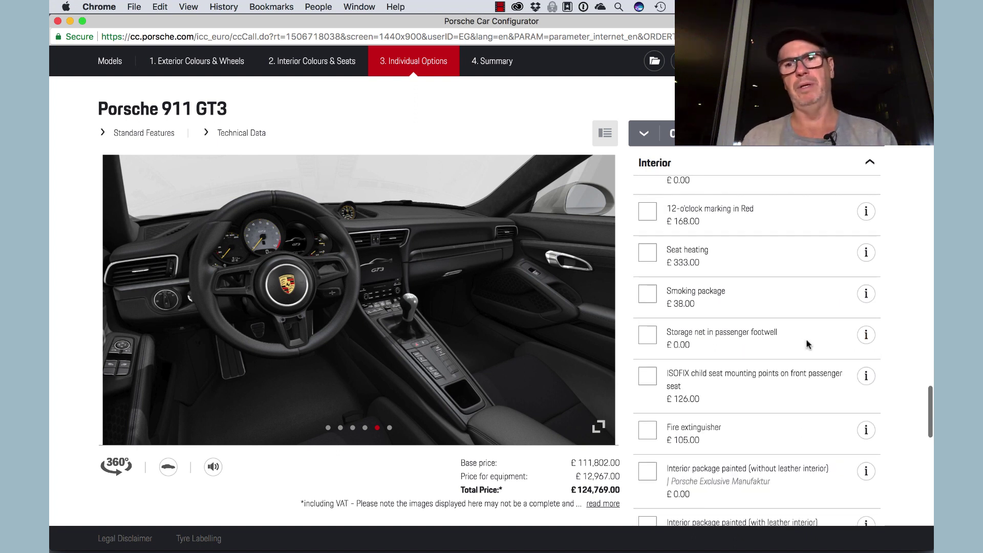
pyautogui.scroll(-1, 808, 344)
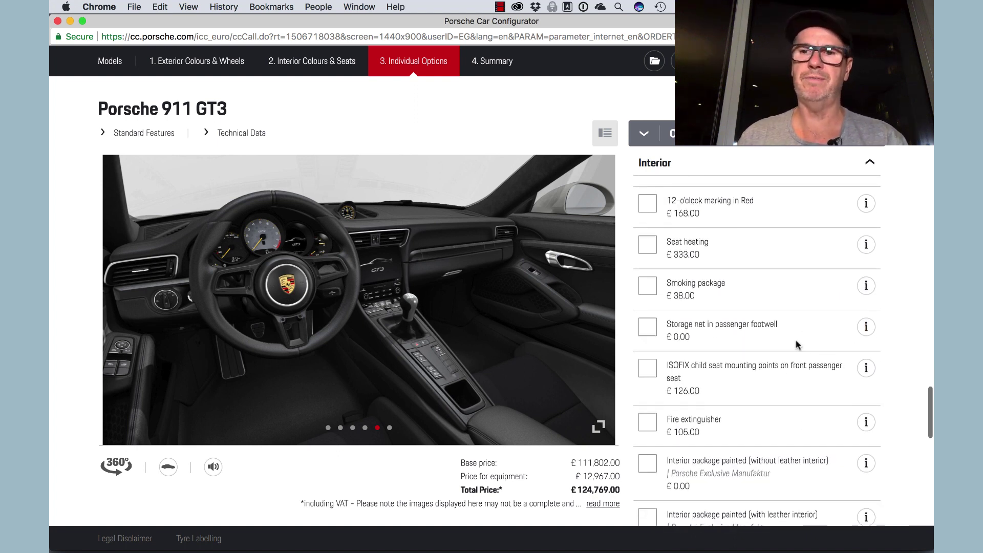
pyautogui.scroll(-3, 797, 346)
pyautogui.scroll(-6, 799, 379)
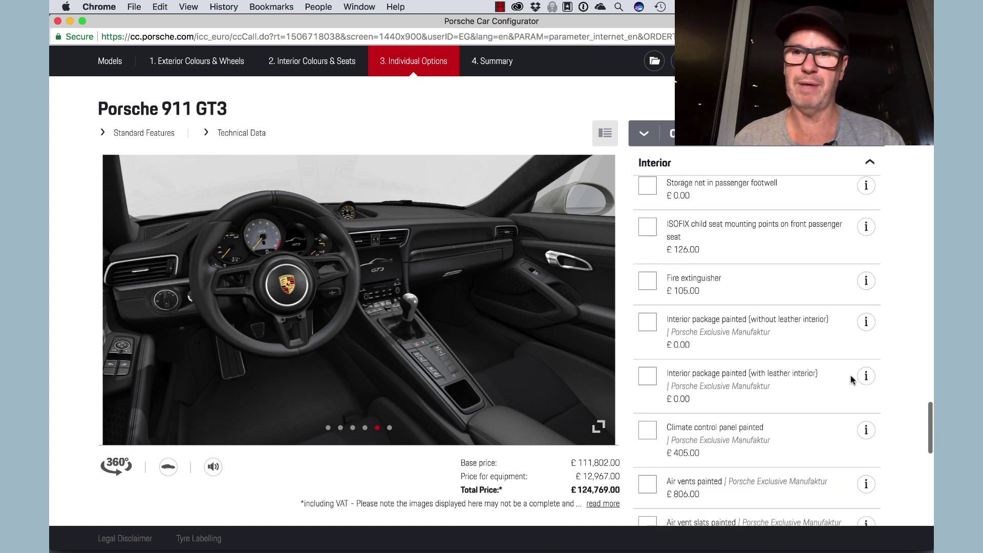
pyautogui.scroll(-7, 823, 405)
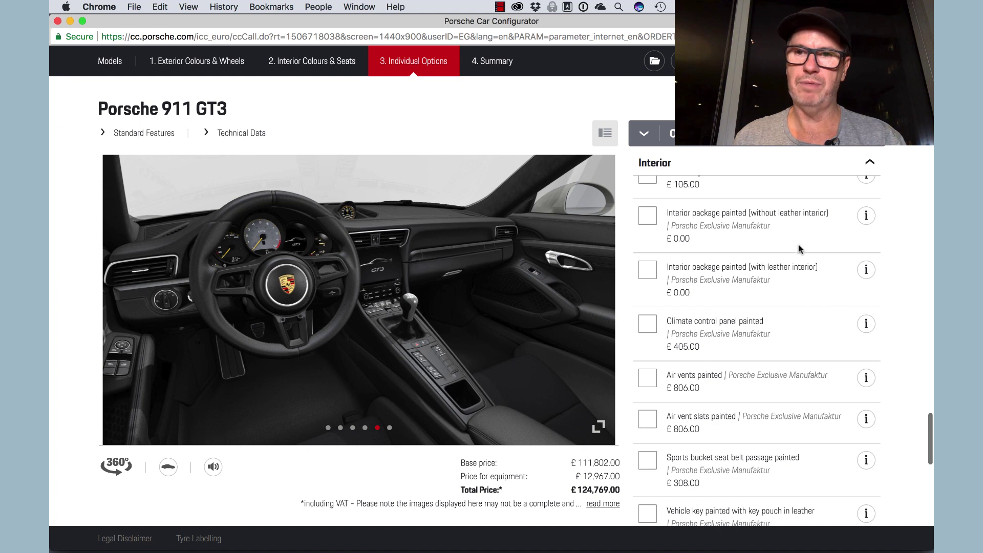
pyautogui.scroll(-5, 799, 246)
pyautogui.scroll(-9, 798, 244)
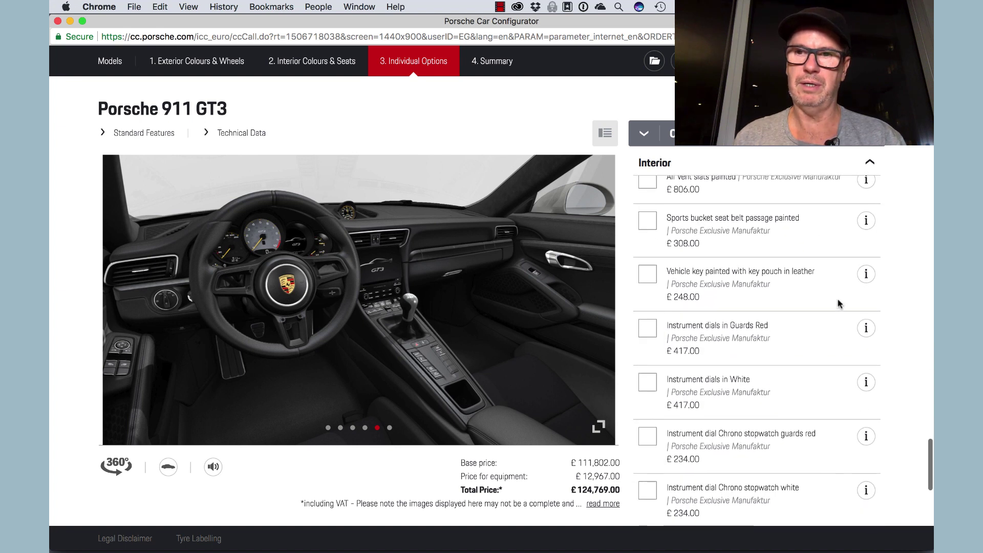
pyautogui.click(646, 274)
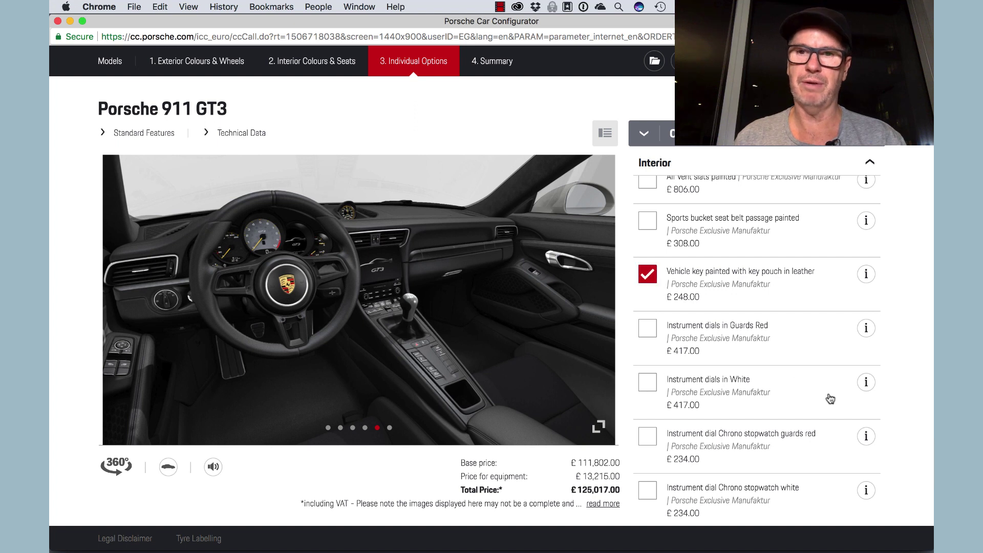
# Add the Guards Red seat belts from the Interior options and view them in the cabin image.
pyautogui.scroll(-2, 849, 374)
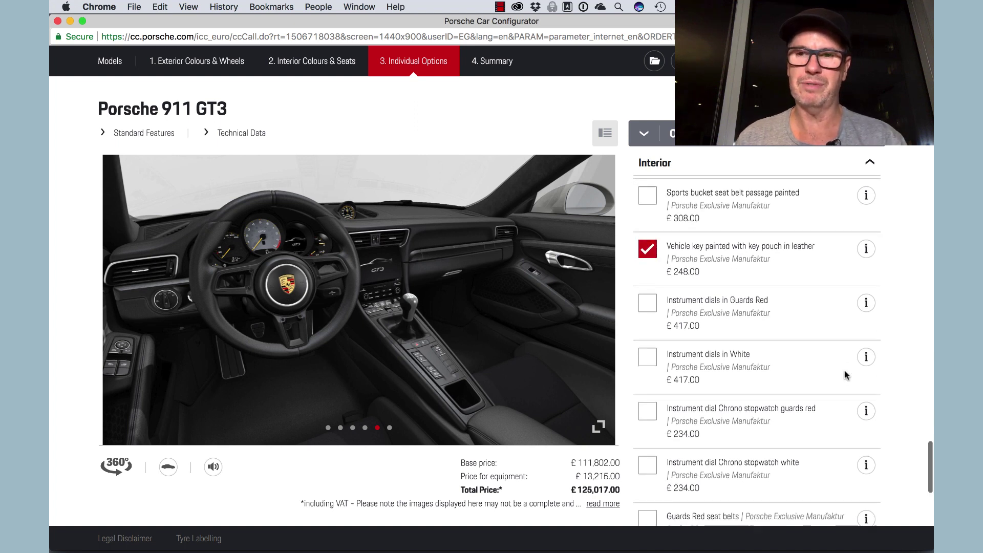
pyautogui.scroll(-3, 850, 374)
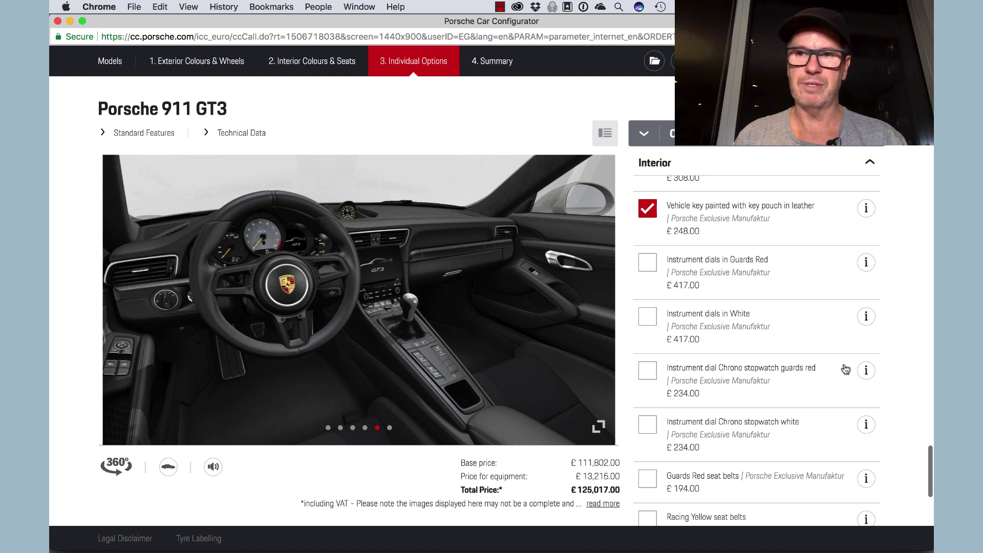
pyautogui.scroll(-5, 831, 372)
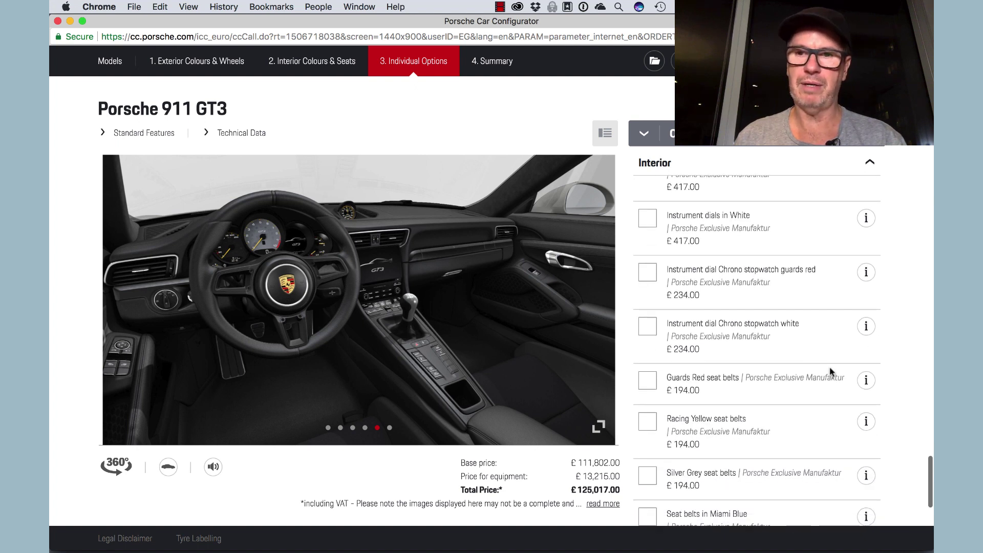
pyautogui.scroll(1, 809, 343)
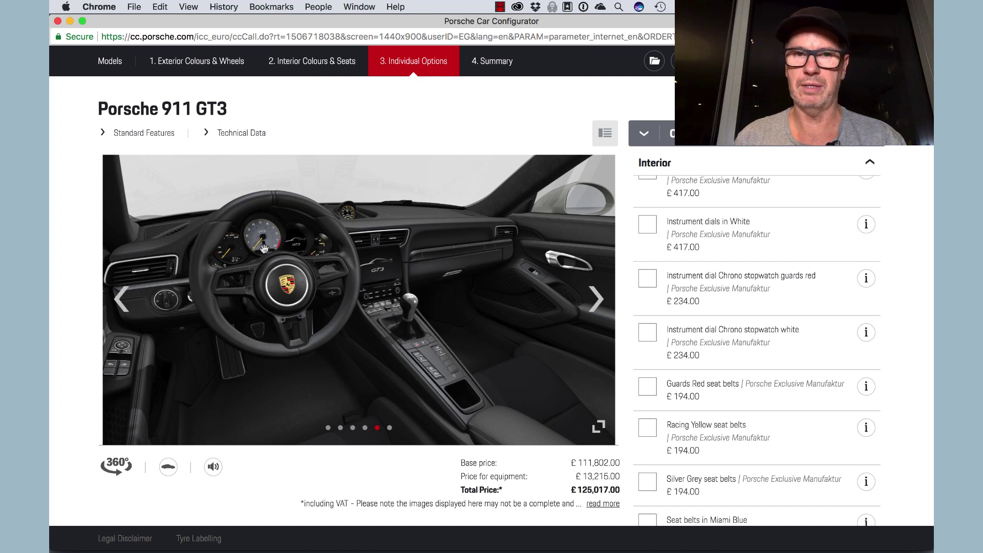
pyautogui.scroll(-3, 924, 342)
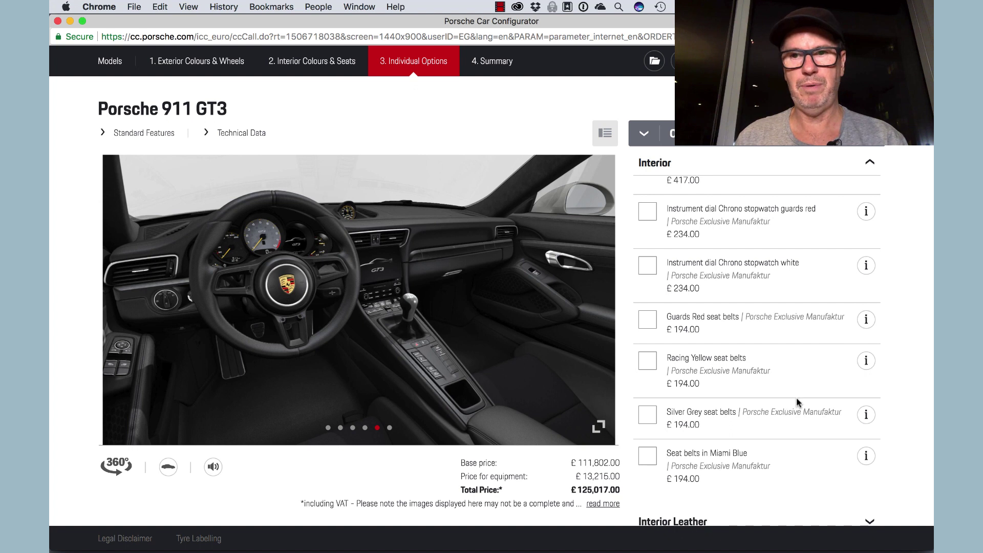
pyautogui.click(665, 325)
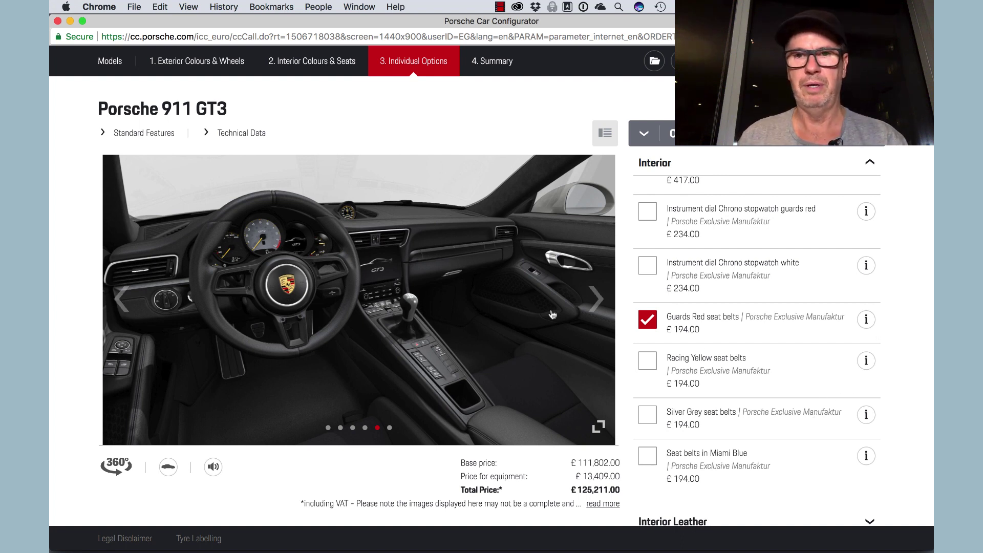
pyautogui.click(596, 302)
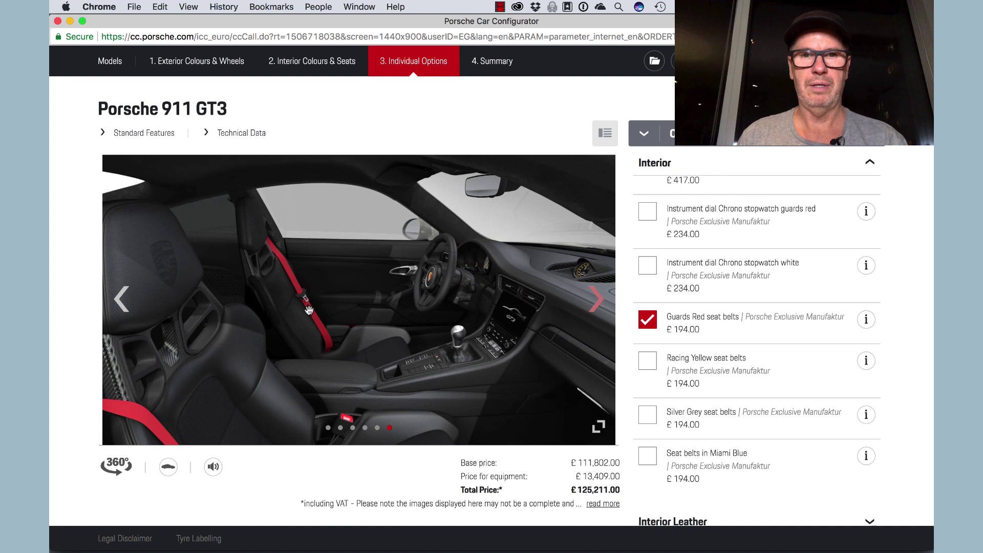
pyautogui.click(597, 300)
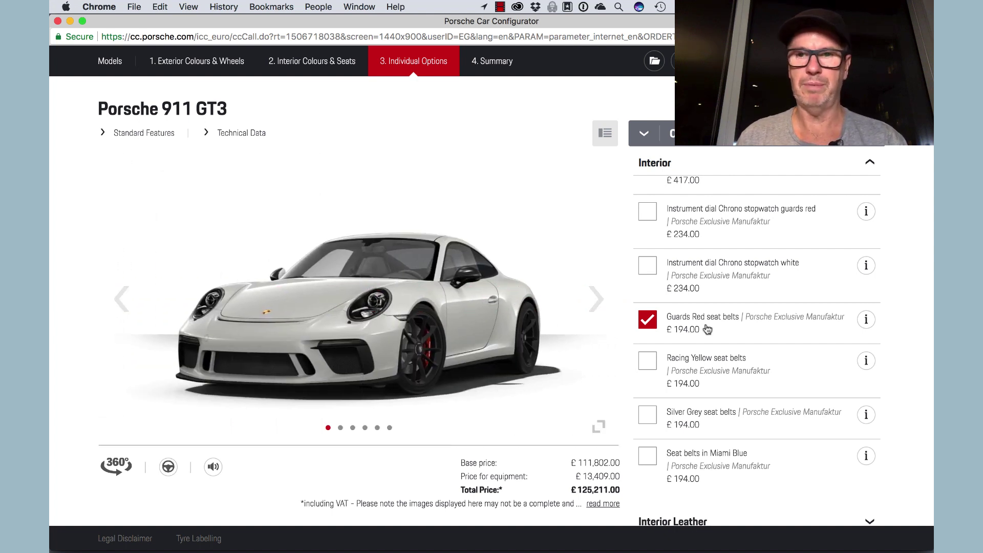
# Expand the Interior Leather options and review the leather packages and trim items offered with their prices.
pyautogui.scroll(-3, 898, 362)
pyautogui.scroll(-5, 882, 342)
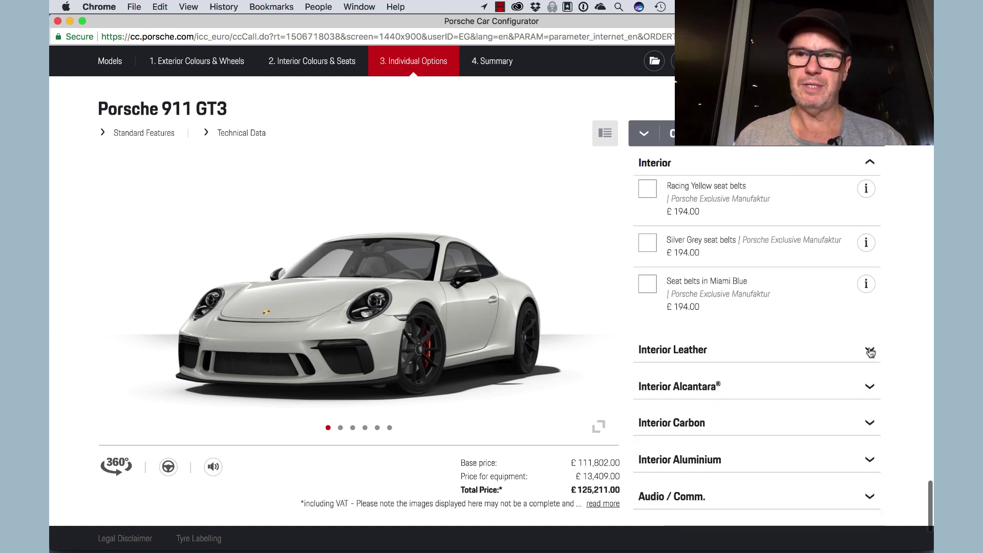
pyautogui.click(870, 352)
pyautogui.scroll(-6, 885, 348)
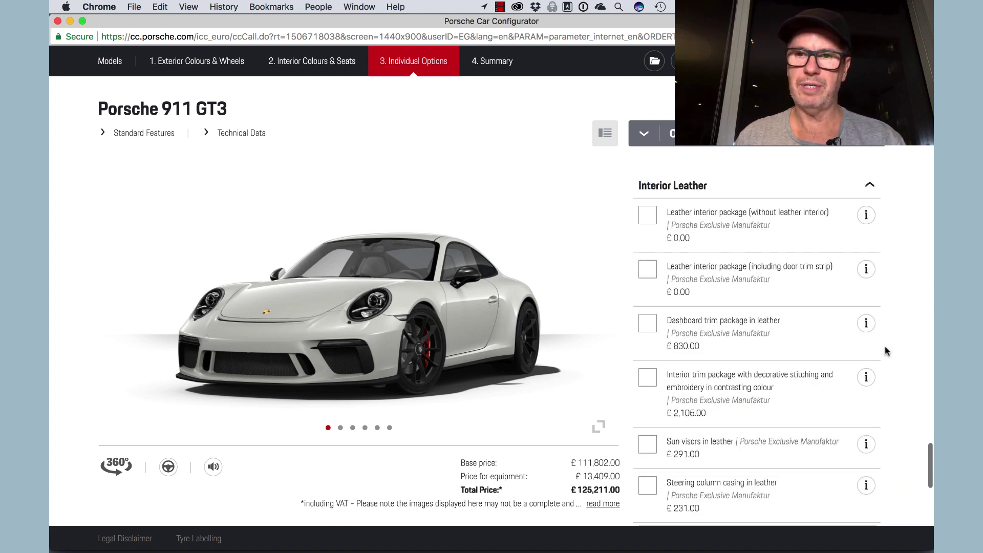
pyautogui.scroll(-3, 891, 361)
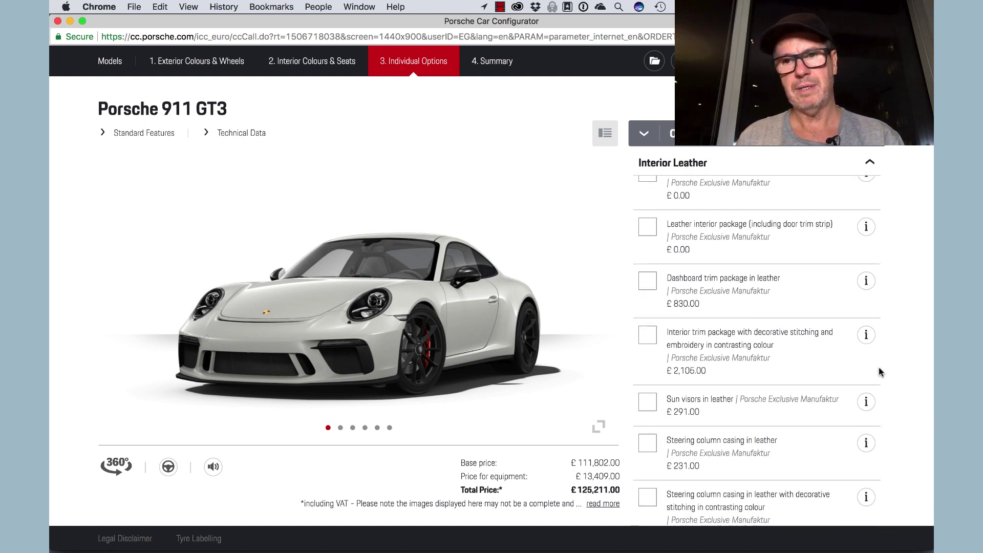
pyautogui.scroll(-2, 878, 372)
pyautogui.scroll(-6, 886, 379)
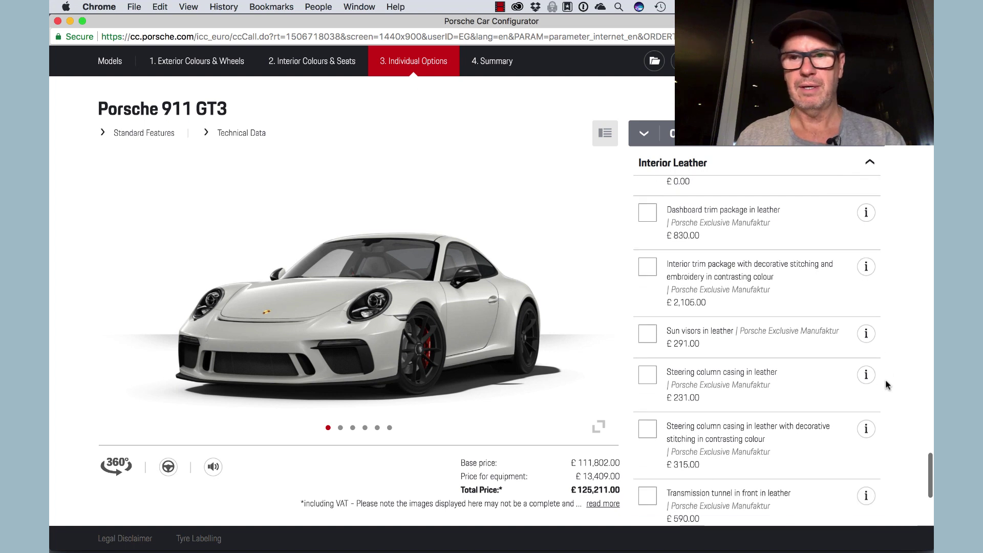
pyautogui.scroll(10, 886, 381)
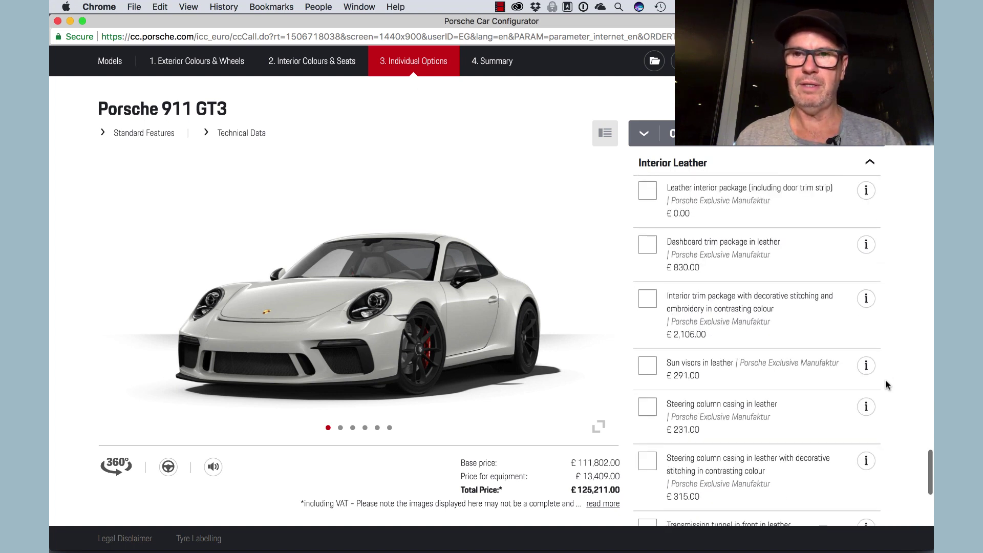
pyautogui.scroll(2, 886, 385)
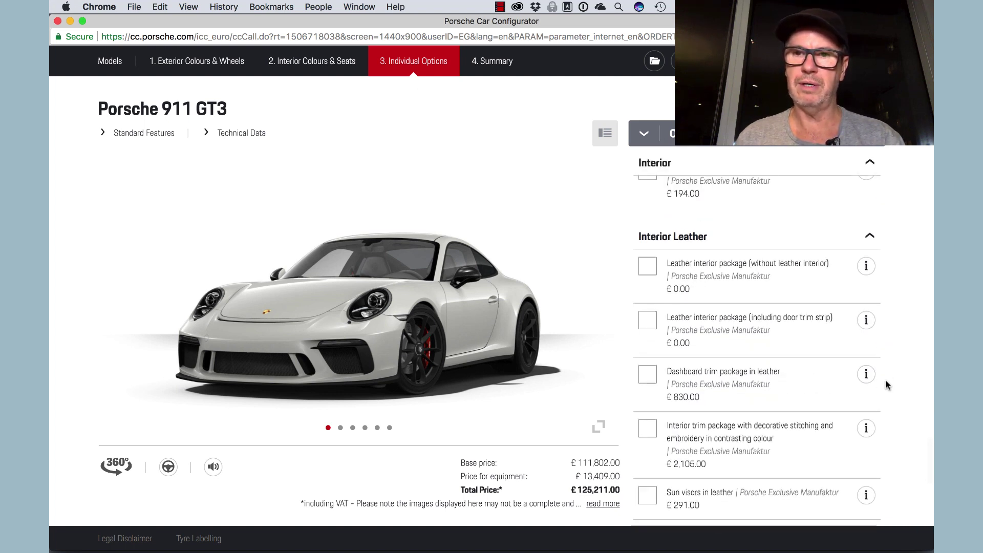
pyautogui.scroll(-5, 886, 384)
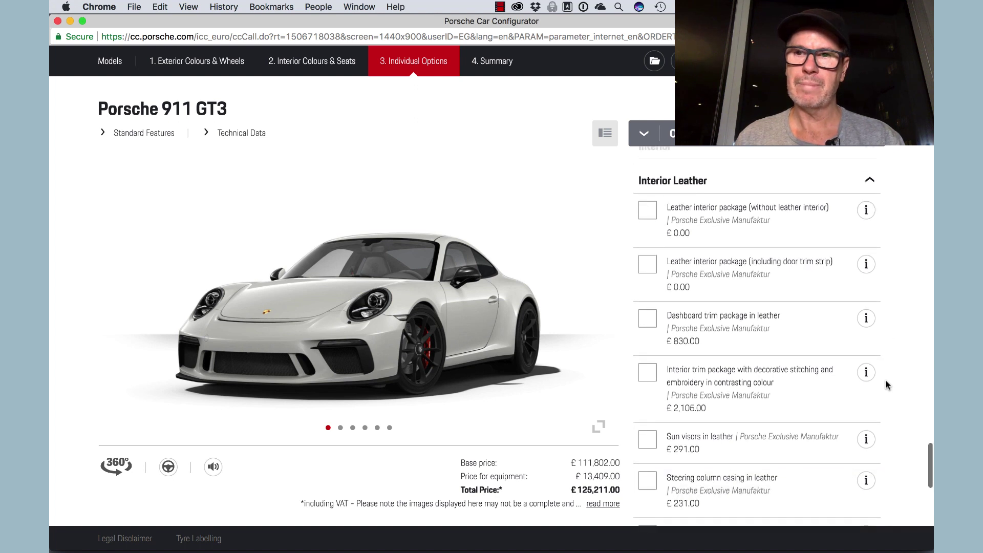
# Try to add the Leather interior package (without leather interior) and cancel the selection instead of accepting the adaptation.
pyautogui.scroll(5, 887, 385)
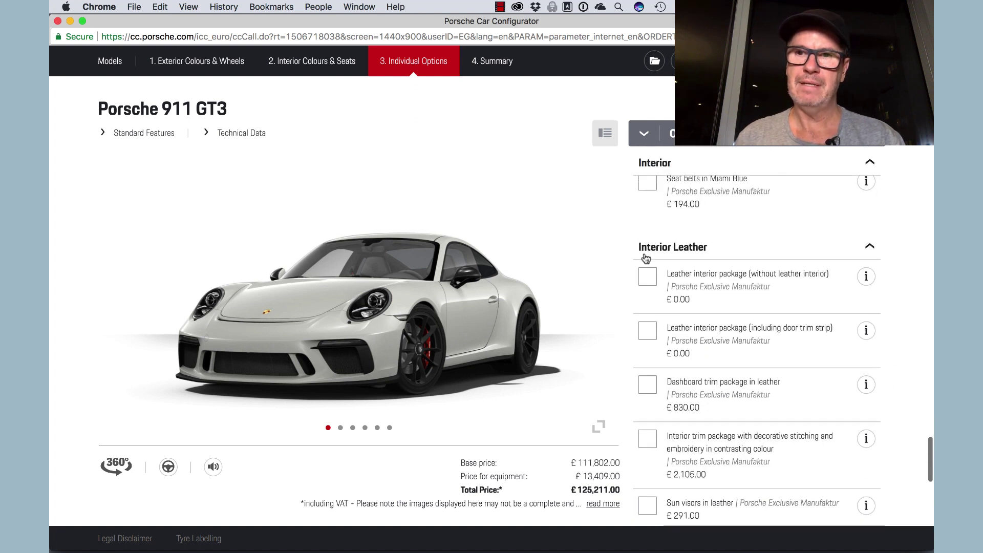
pyautogui.click(650, 279)
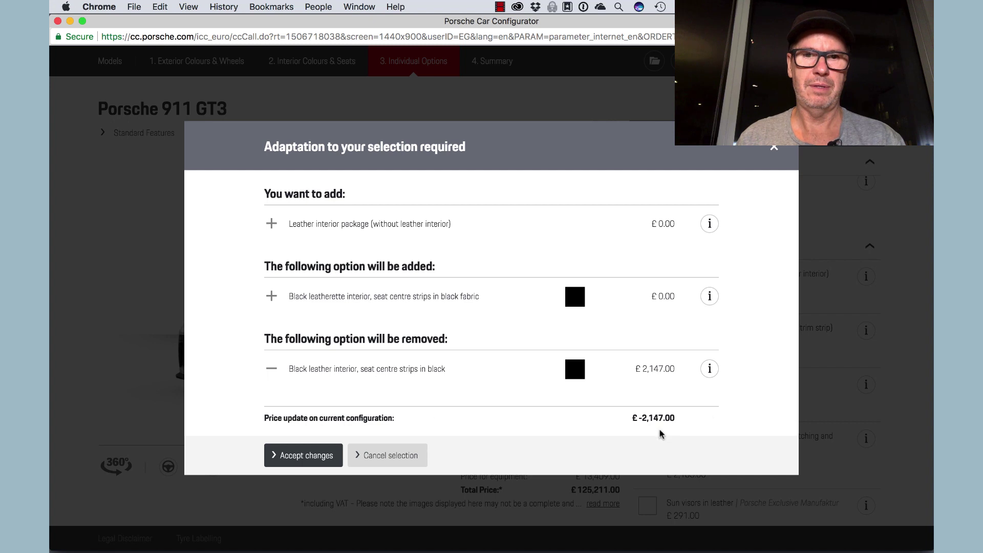
pyautogui.click(416, 455)
pyautogui.scroll(-2, 888, 439)
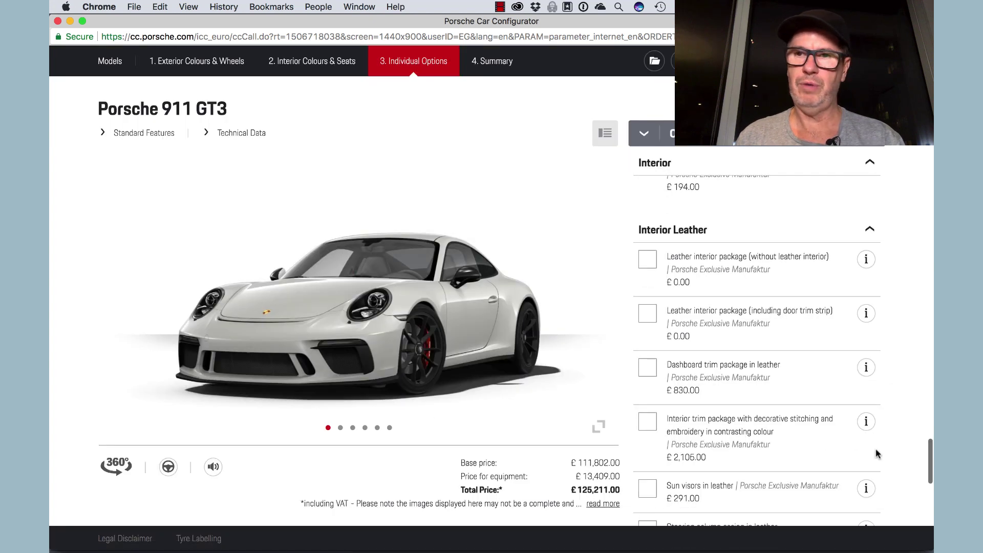
# Add the Sun visors in leather from the Interior Leather options.
pyautogui.scroll(-4, 888, 439)
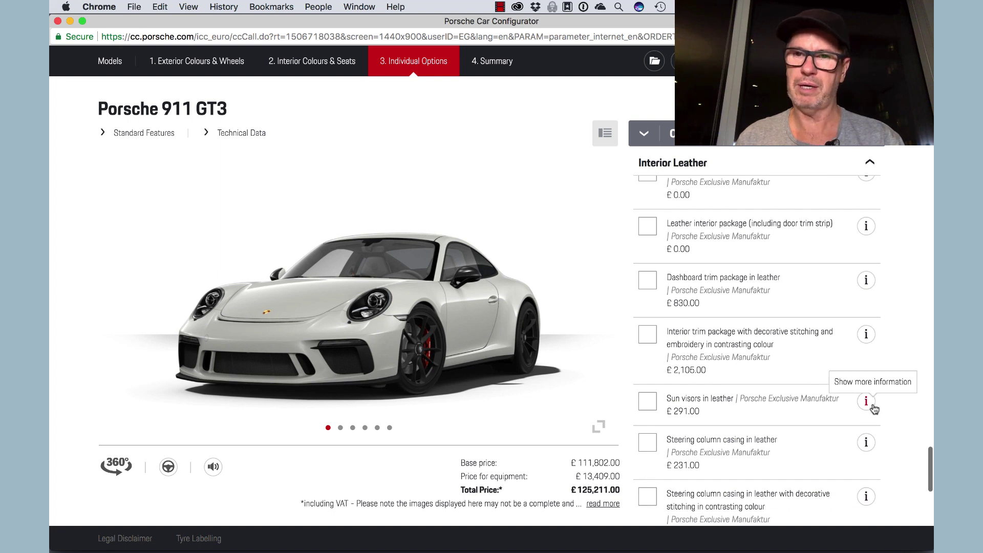
pyautogui.scroll(-1, 889, 398)
pyautogui.scroll(-4, 889, 397)
pyautogui.click(648, 327)
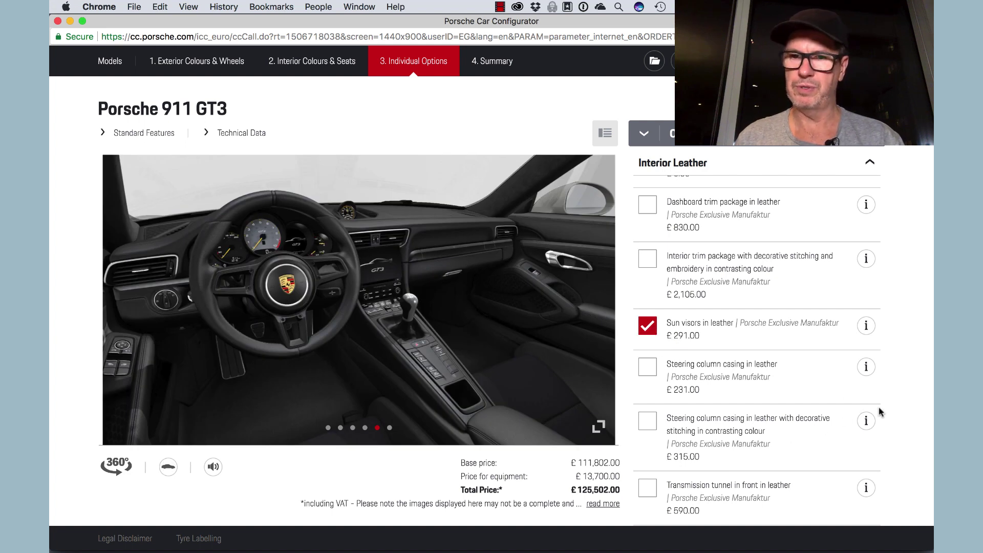
# Add the Dashboard trim package in leather and view its detailed description and picture.
pyautogui.scroll(-3, 899, 405)
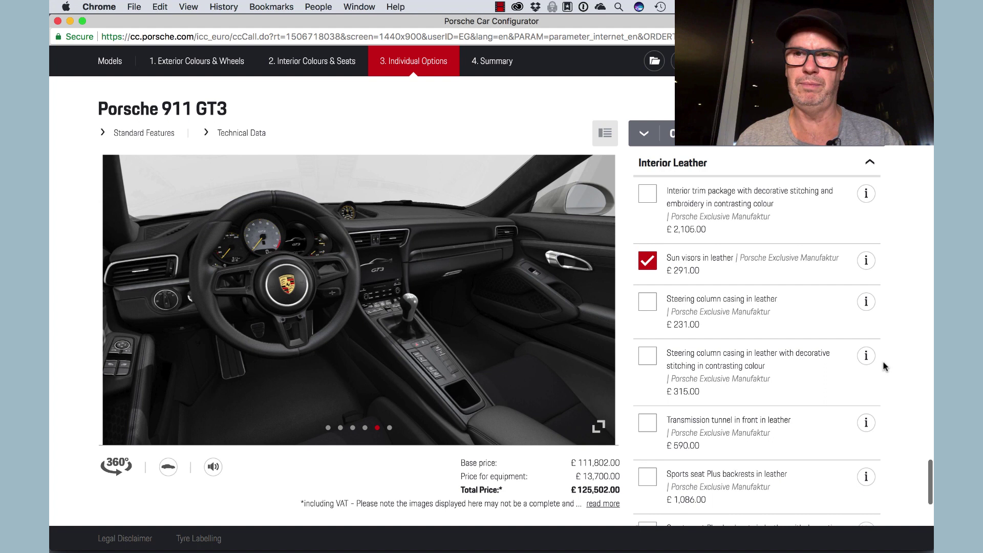
pyautogui.scroll(-2, 840, 373)
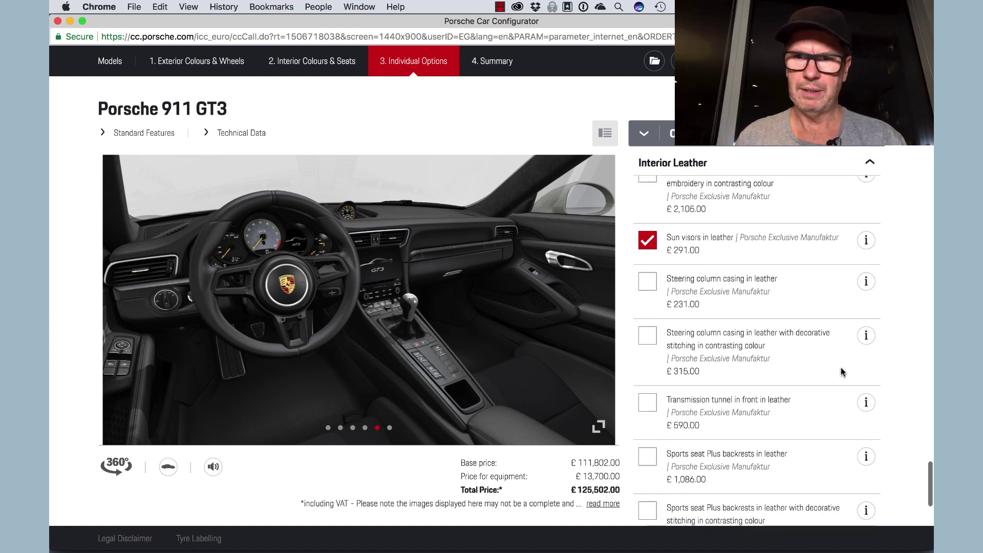
pyautogui.scroll(-7, 869, 353)
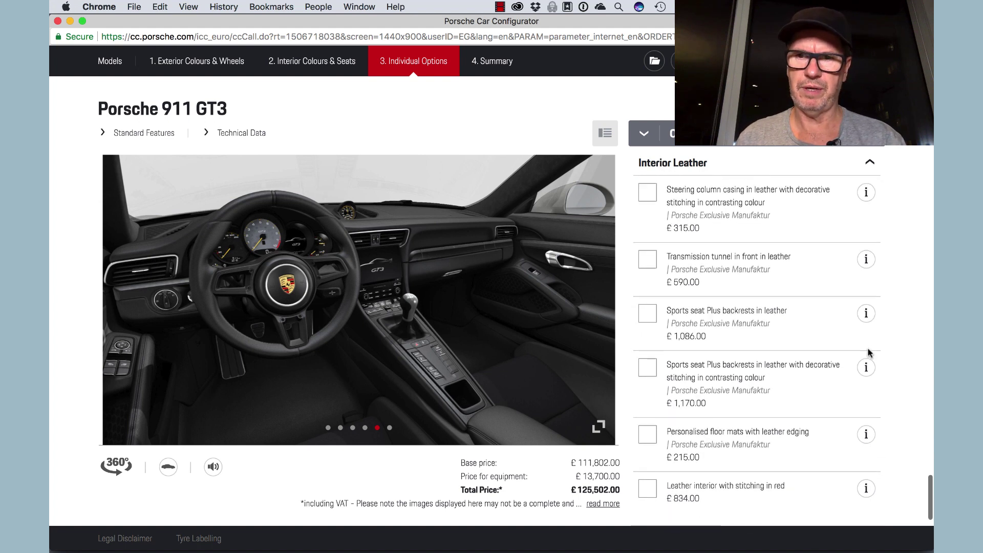
pyautogui.scroll(-1, 869, 353)
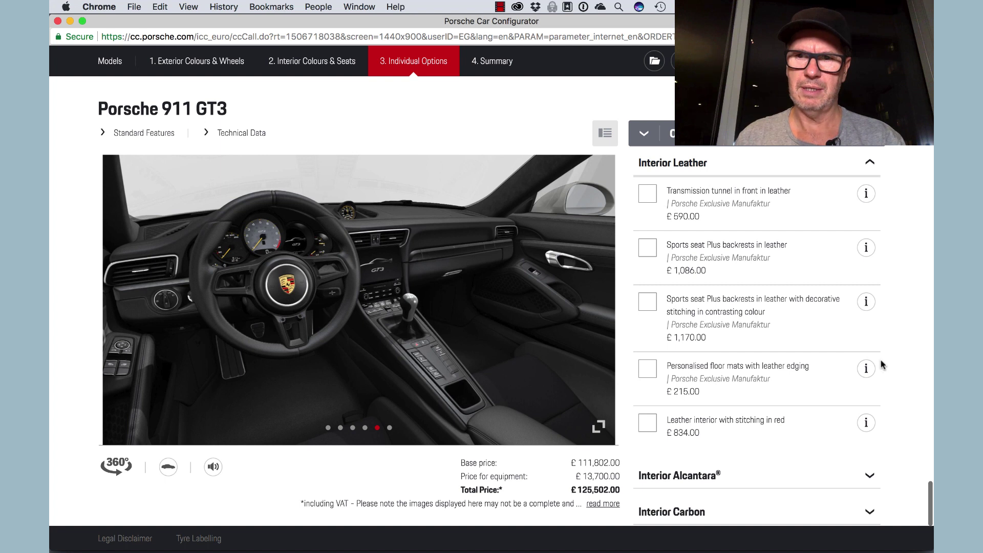
pyautogui.scroll(15, 882, 365)
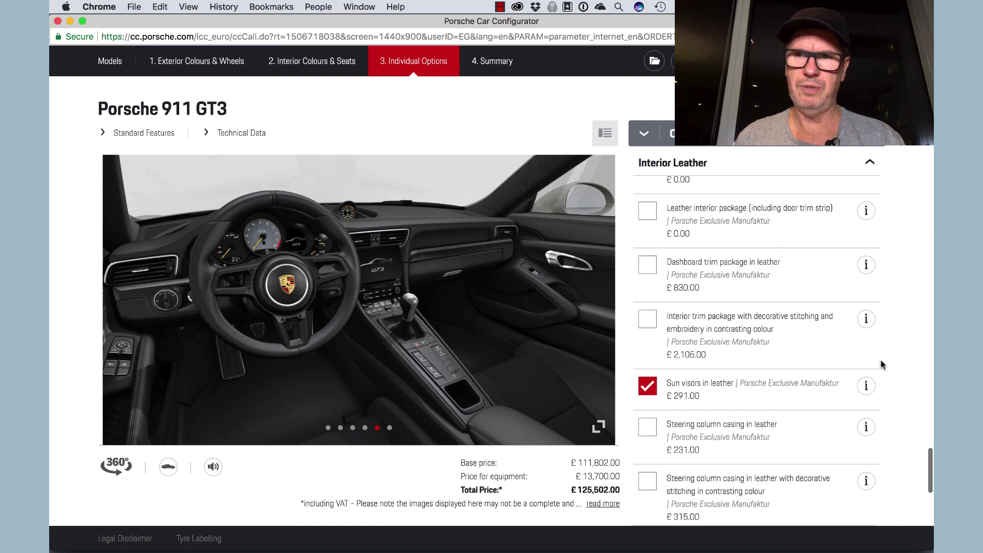
pyautogui.click(648, 265)
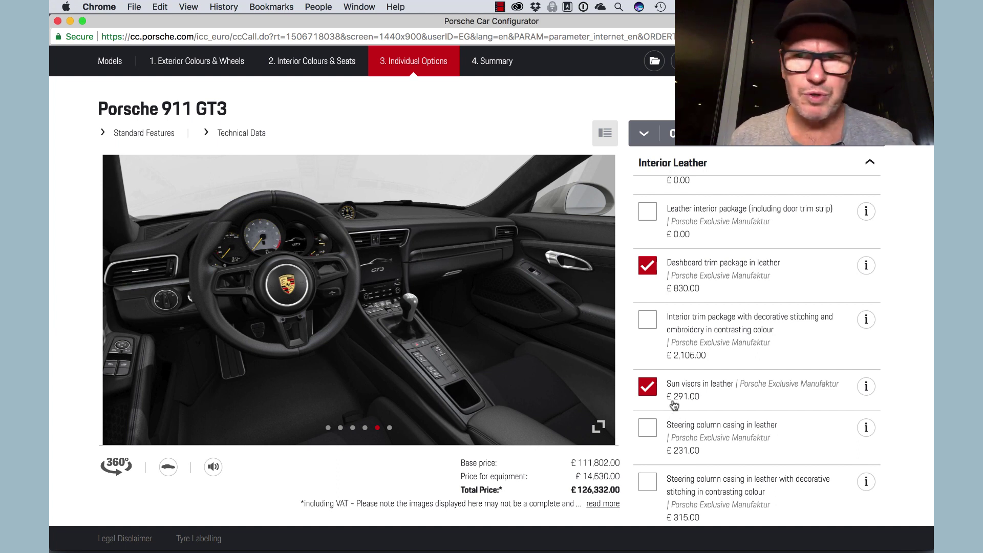
pyautogui.click(868, 266)
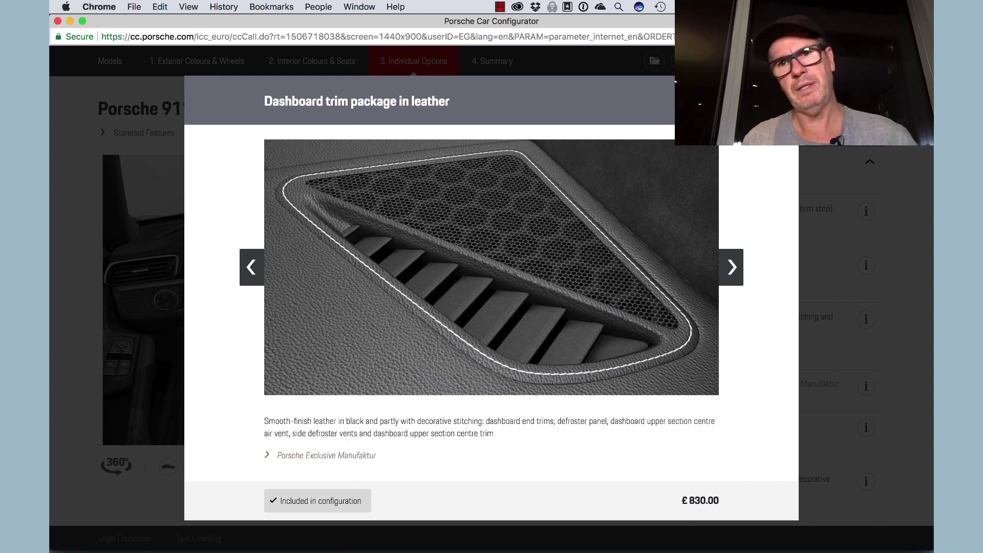
pyautogui.click(898, 342)
# Add the Steering column casing in leather, in the version without decorative stitching.
pyautogui.scroll(-5, 895, 340)
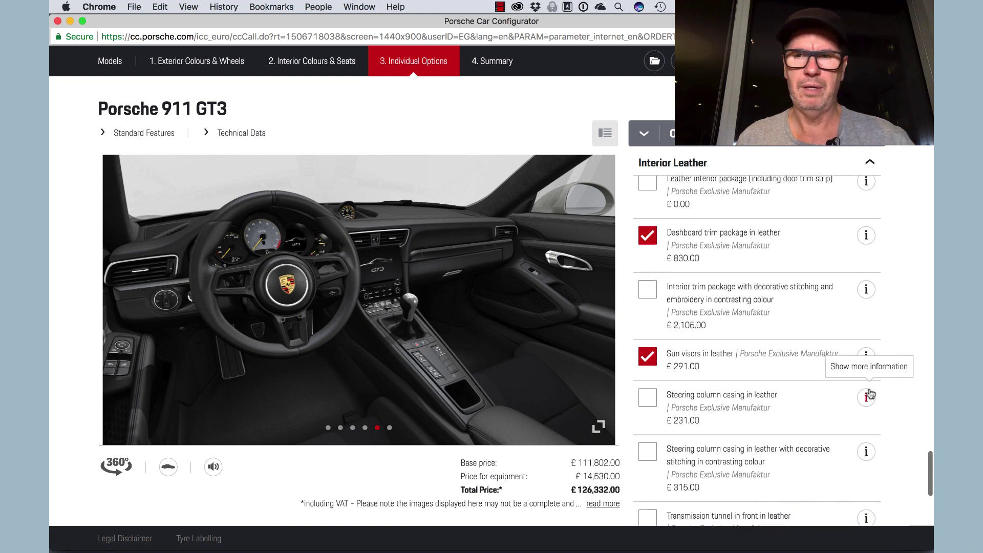
pyautogui.scroll(-2, 893, 392)
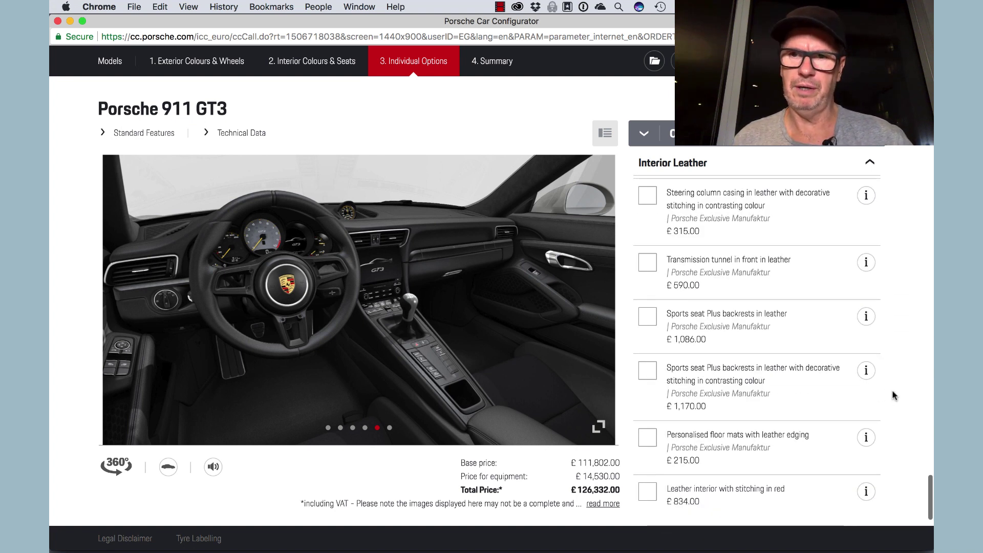
pyautogui.scroll(6, 892, 393)
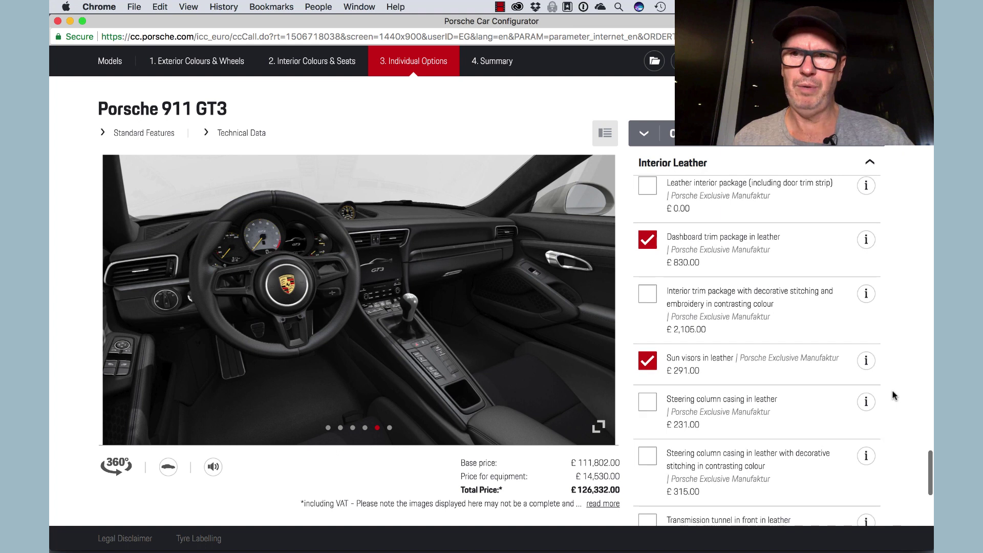
pyautogui.scroll(-3, 891, 399)
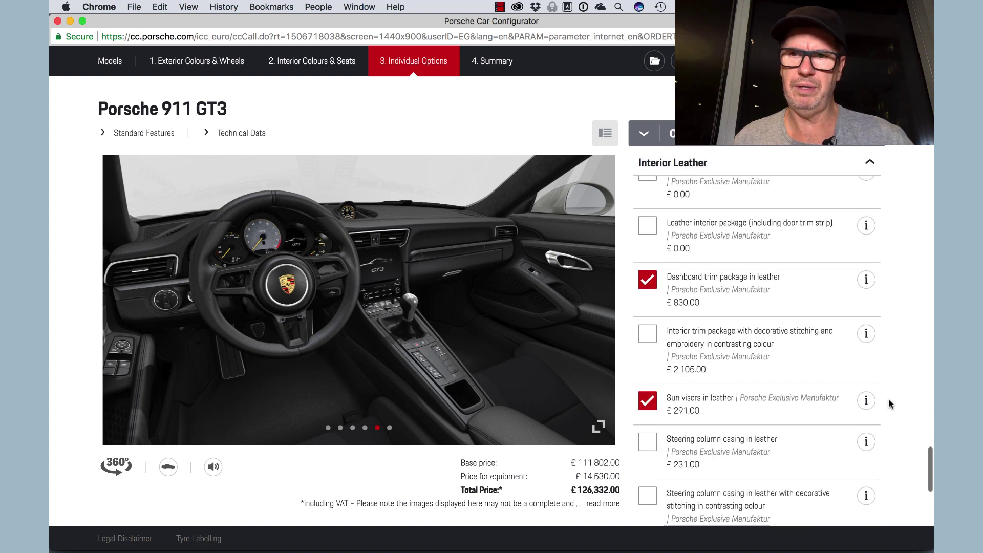
pyautogui.click(648, 310)
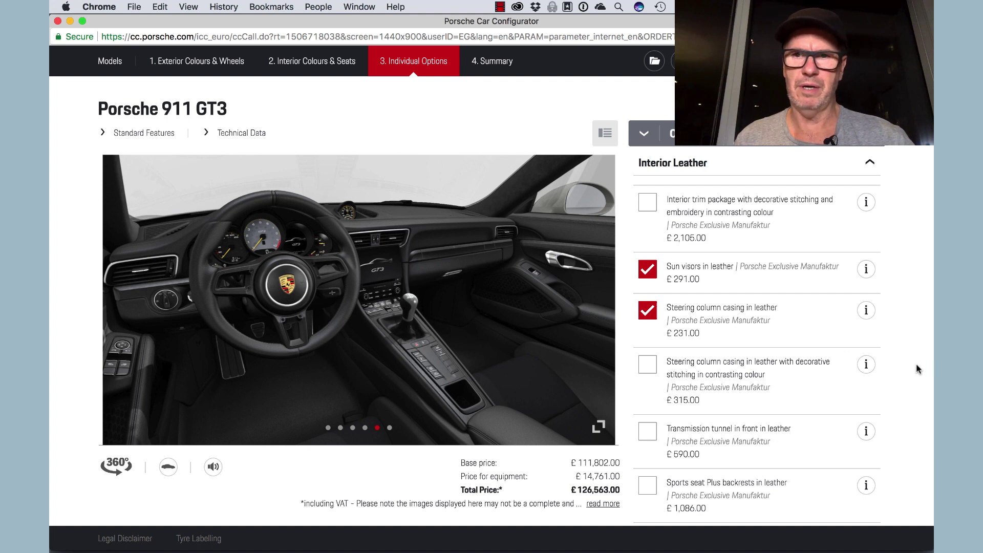
# Look through the remaining Interior Leather items, then expand and review the Interior Alcantara options.
pyautogui.scroll(-2, 917, 363)
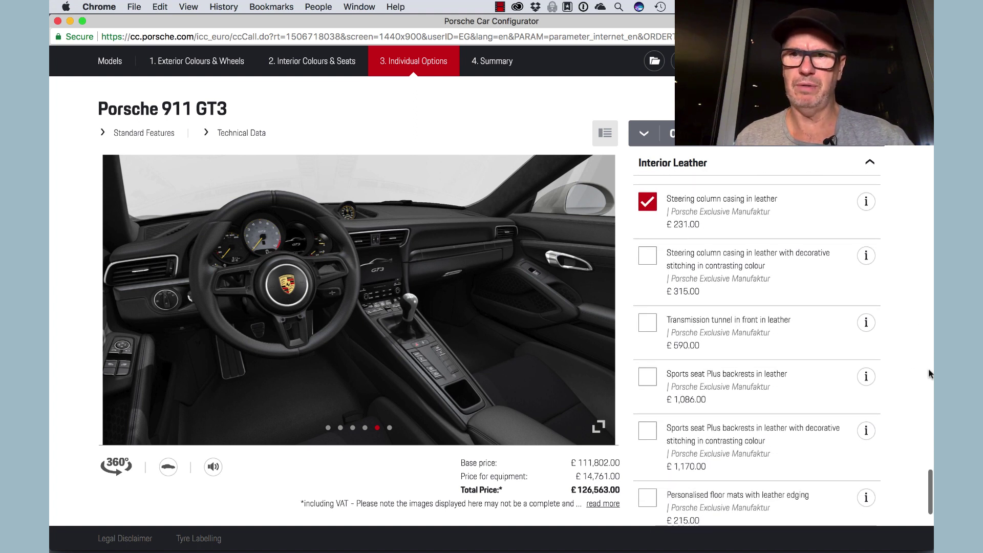
pyautogui.scroll(-2, 901, 369)
pyautogui.scroll(-3, 901, 370)
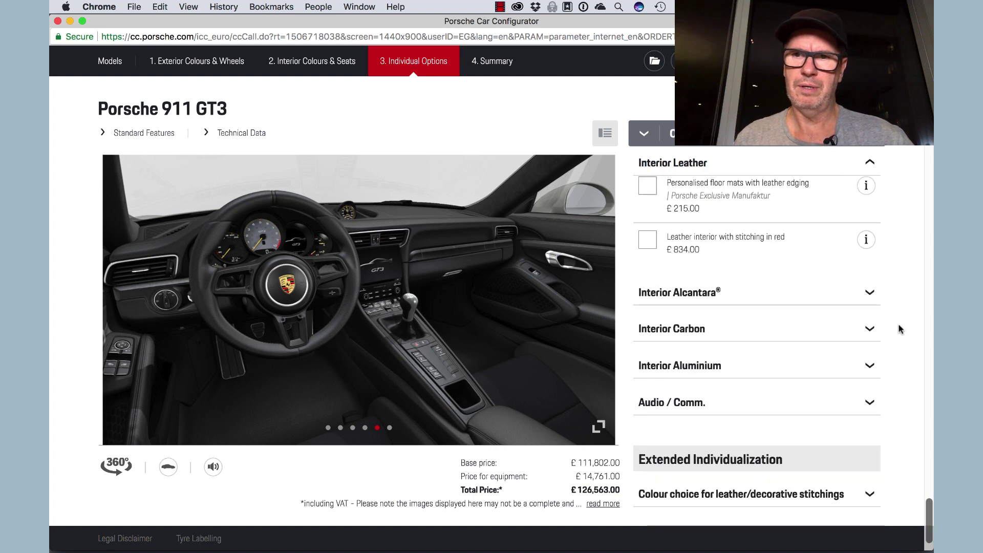
pyautogui.click(869, 292)
pyautogui.scroll(-4, 884, 321)
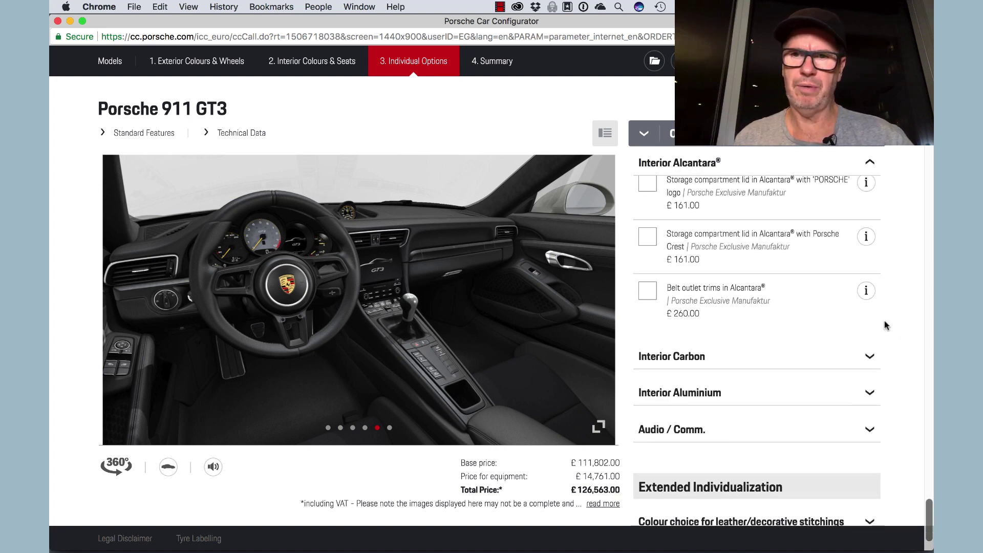
pyautogui.scroll(-2, 884, 321)
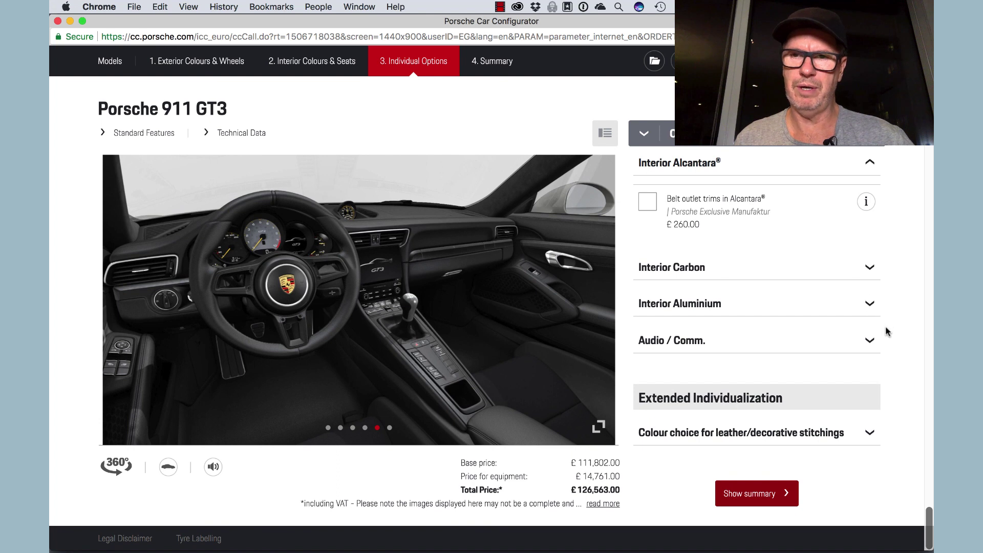
# Expand the Audio / Comm. options and add the BOSE Surround Sound-System.
pyautogui.click(870, 340)
pyautogui.scroll(-1, 866, 399)
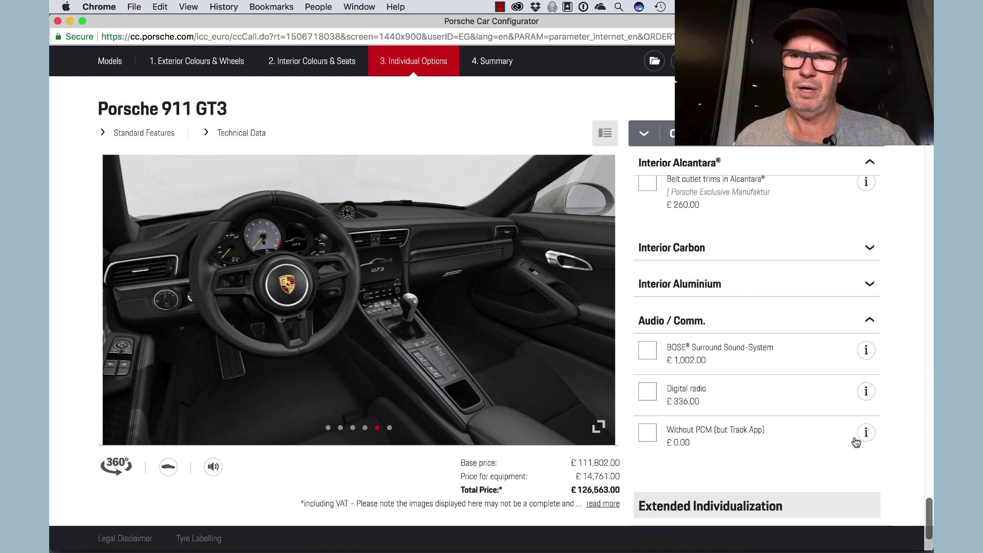
pyautogui.click(648, 350)
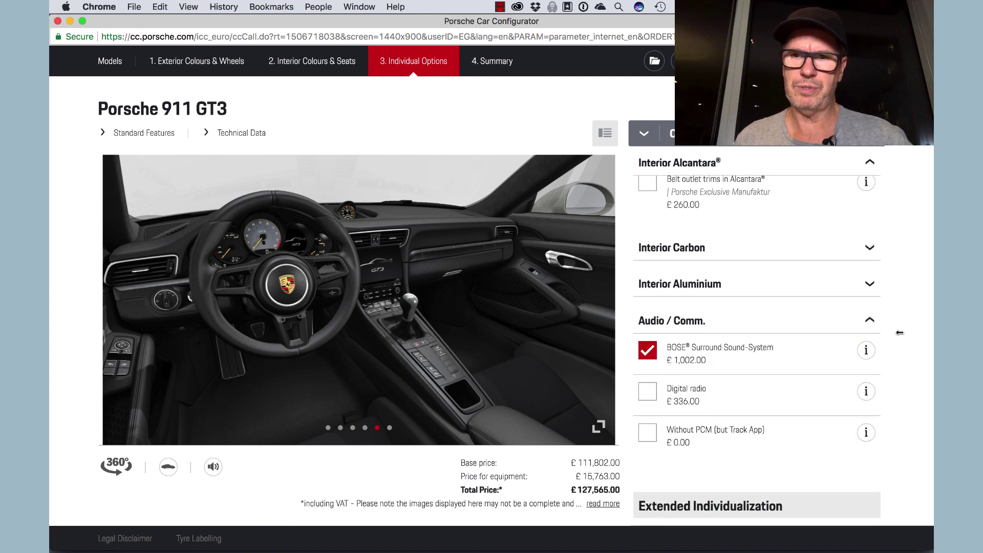
pyautogui.scroll(-5, 862, 382)
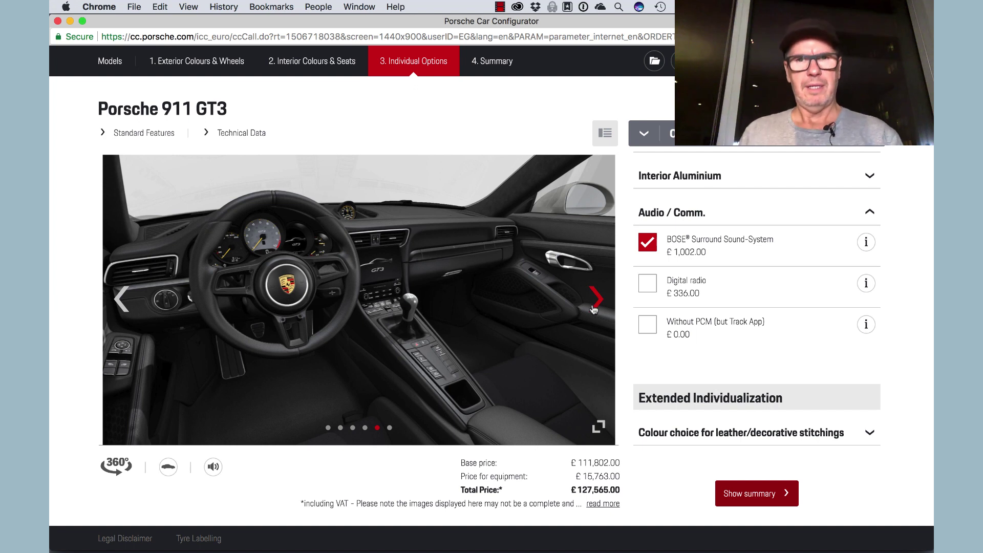
# Examine the configured car in the enlarged image gallery, going through all exterior and cabin views, and close the gallery.
pyautogui.click(594, 310)
pyautogui.click(598, 426)
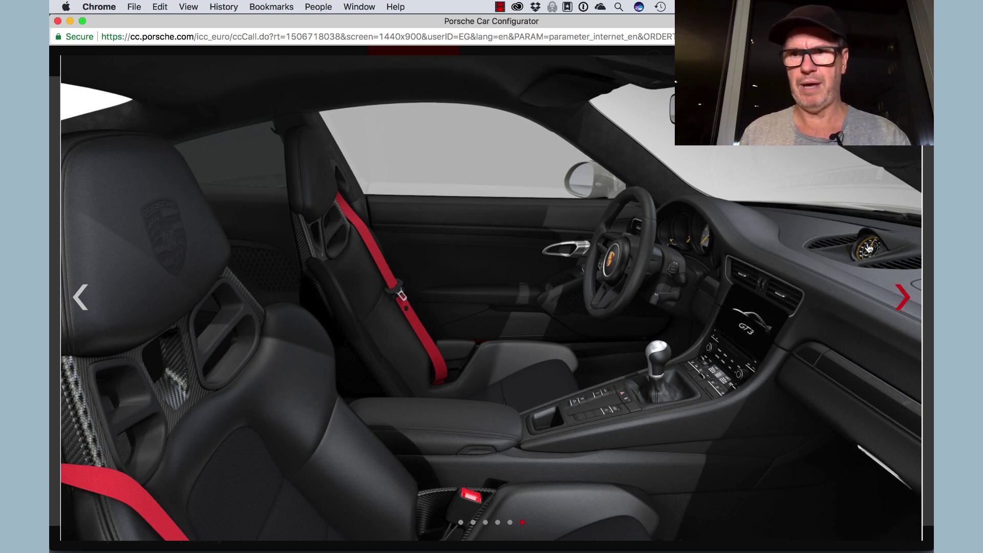
pyautogui.click(901, 302)
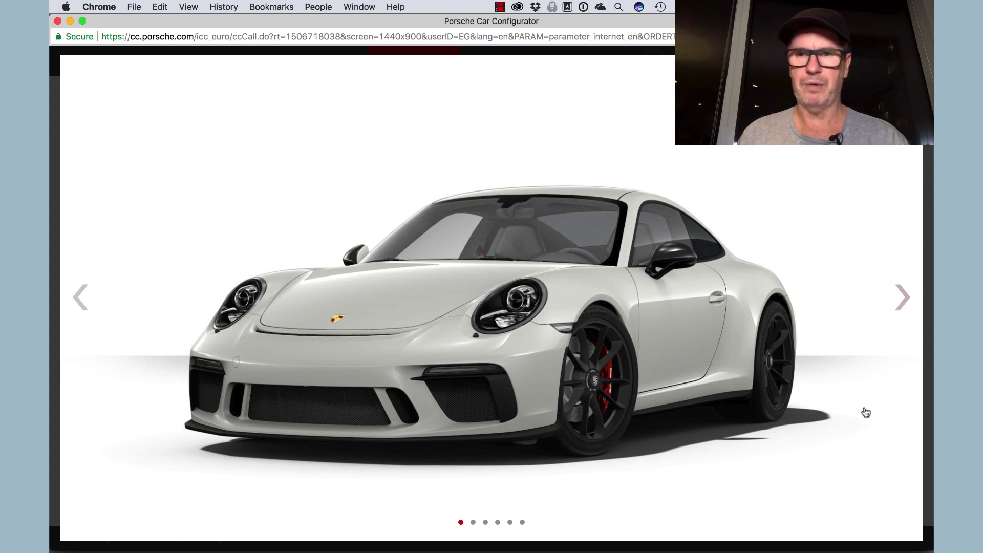
pyautogui.click(904, 296)
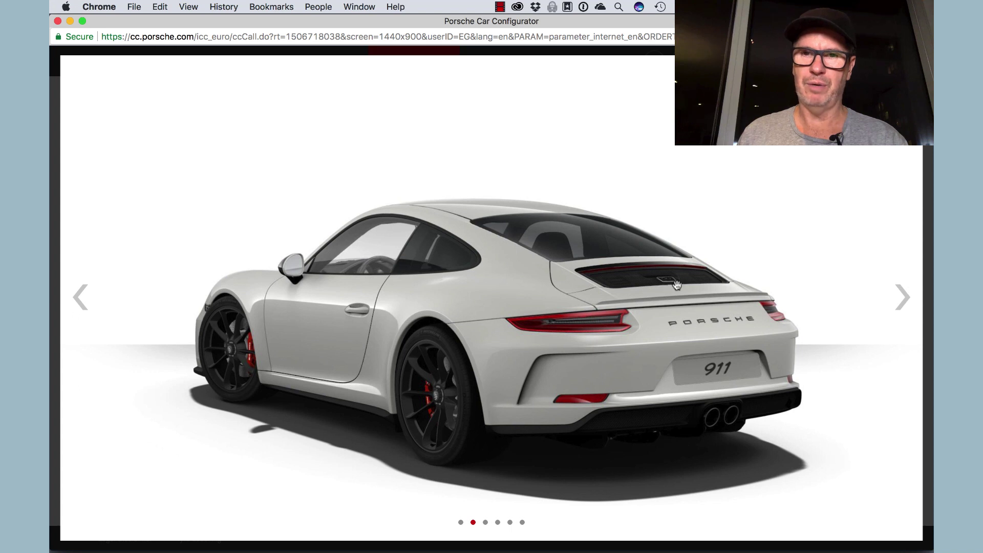
pyautogui.click(903, 298)
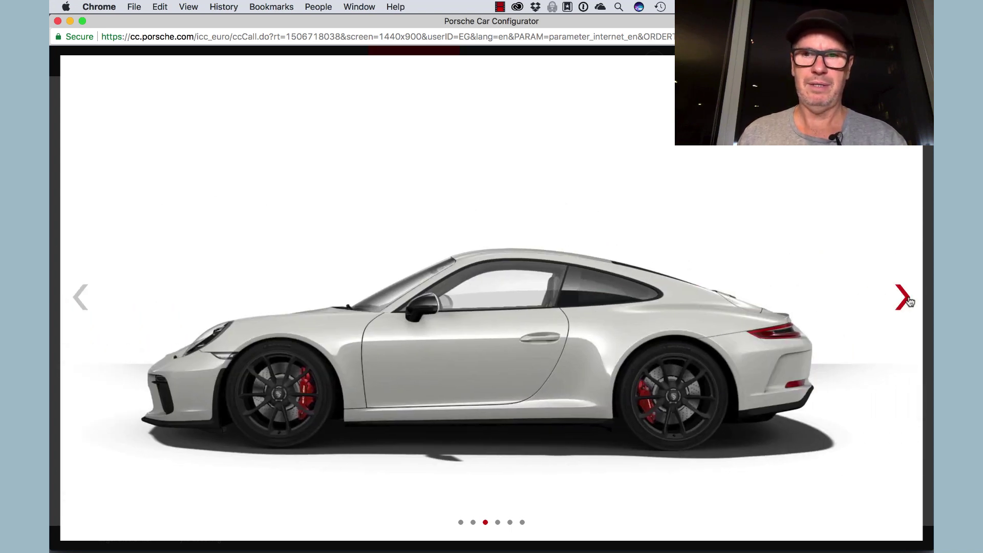
pyautogui.click(908, 301)
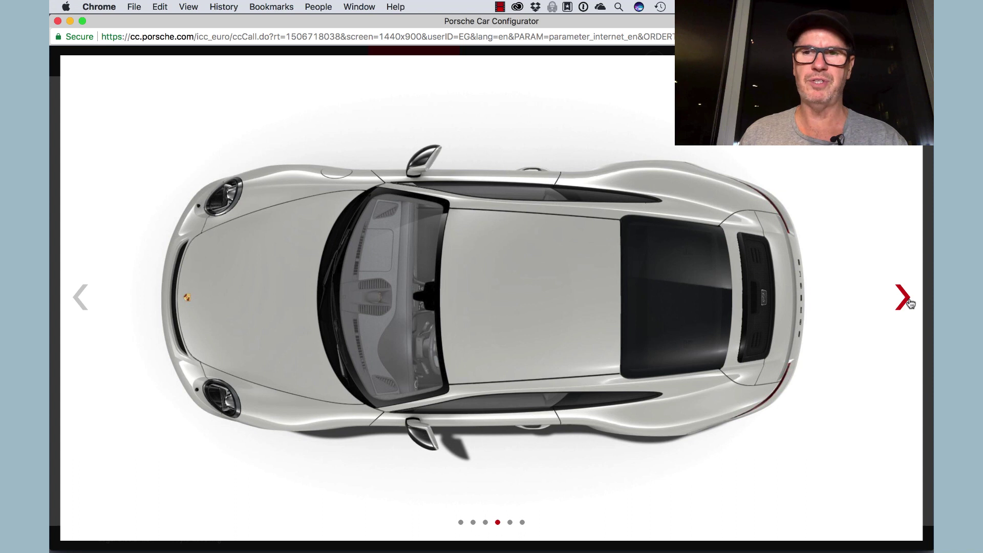
pyautogui.click(903, 298)
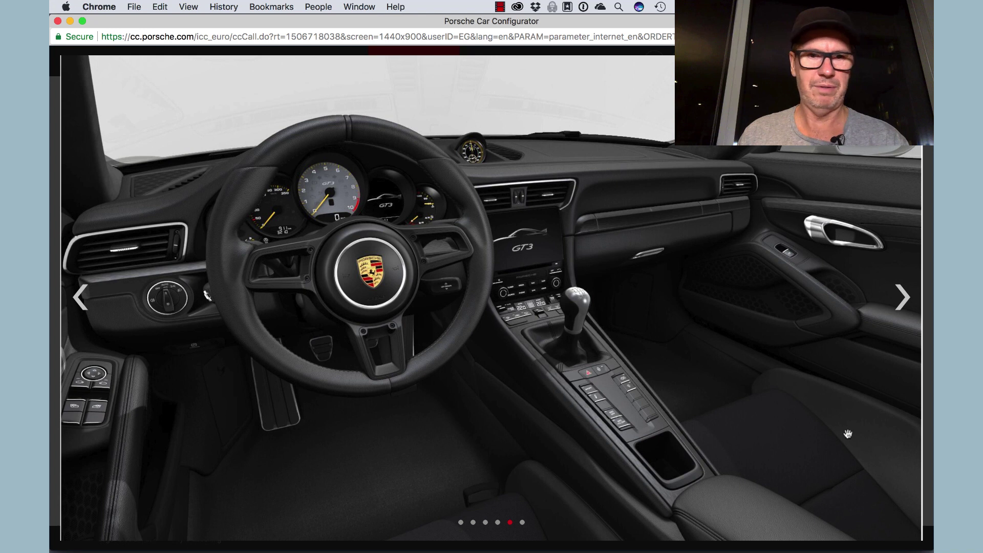
pyautogui.click(903, 298)
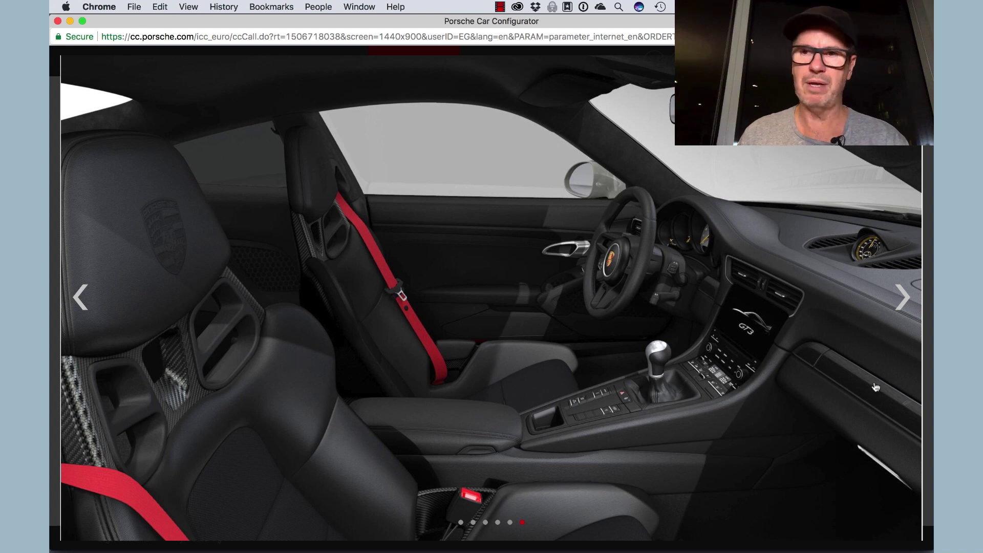
pyautogui.click(902, 301)
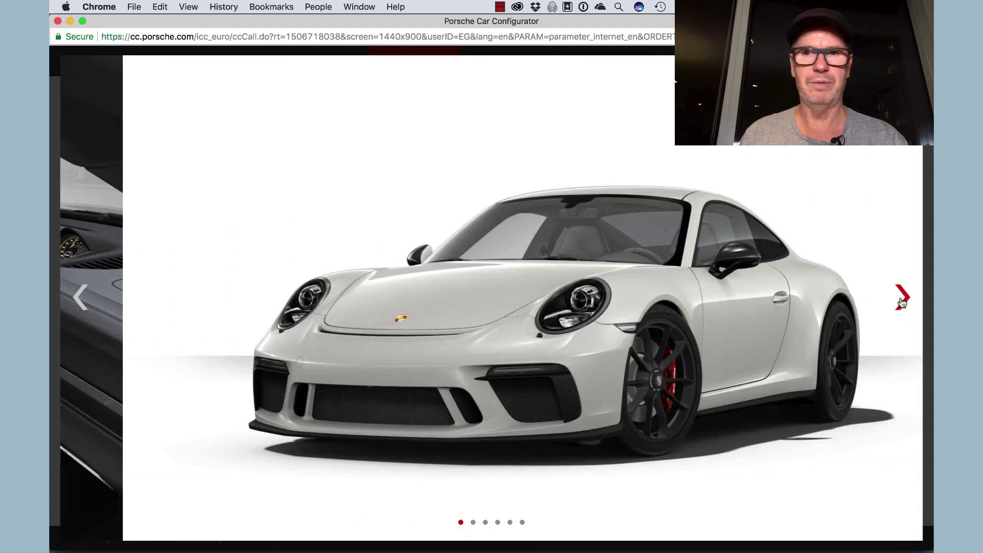
pyautogui.click(786, 313)
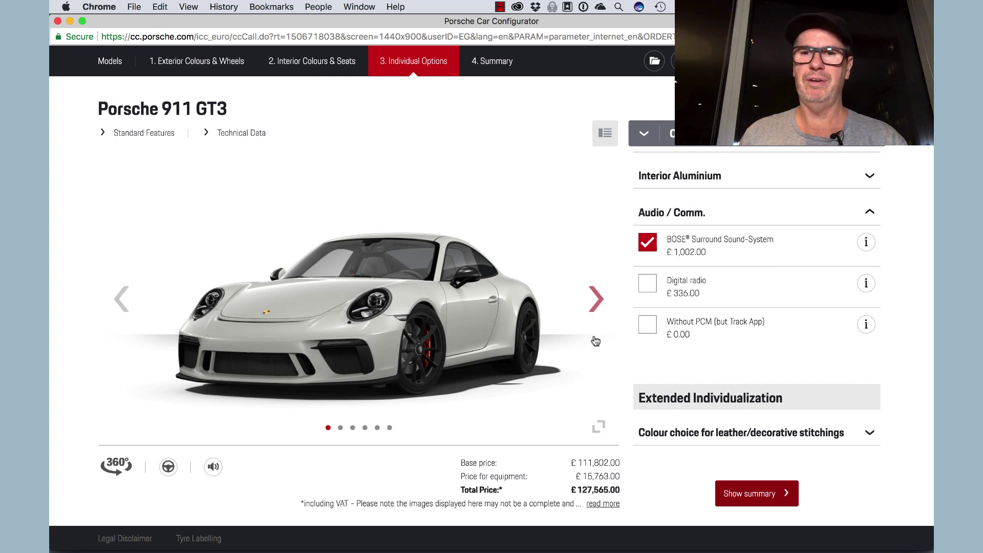
# Go through the preview images on the options page from the rear view to the cabin view with the seats.
pyautogui.click(597, 302)
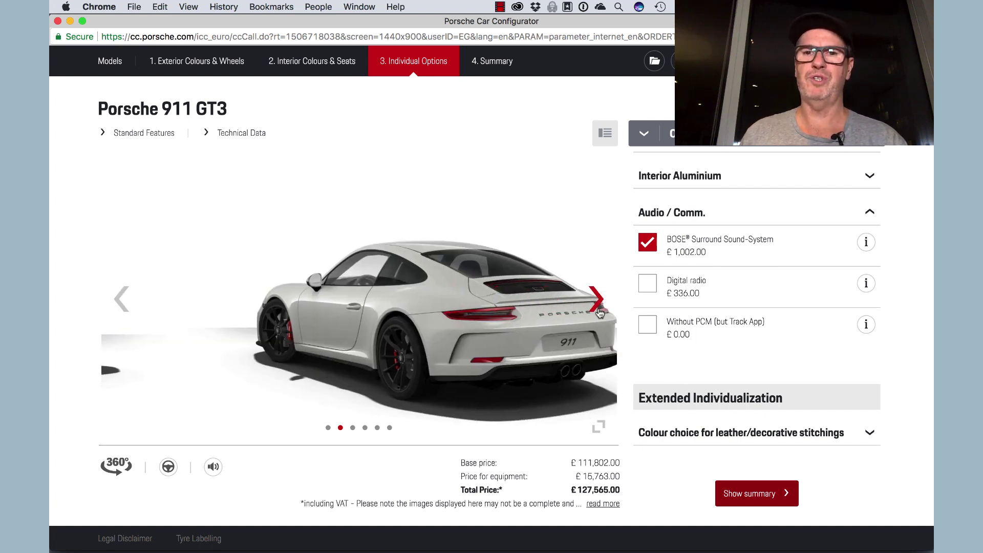
pyautogui.click(604, 302)
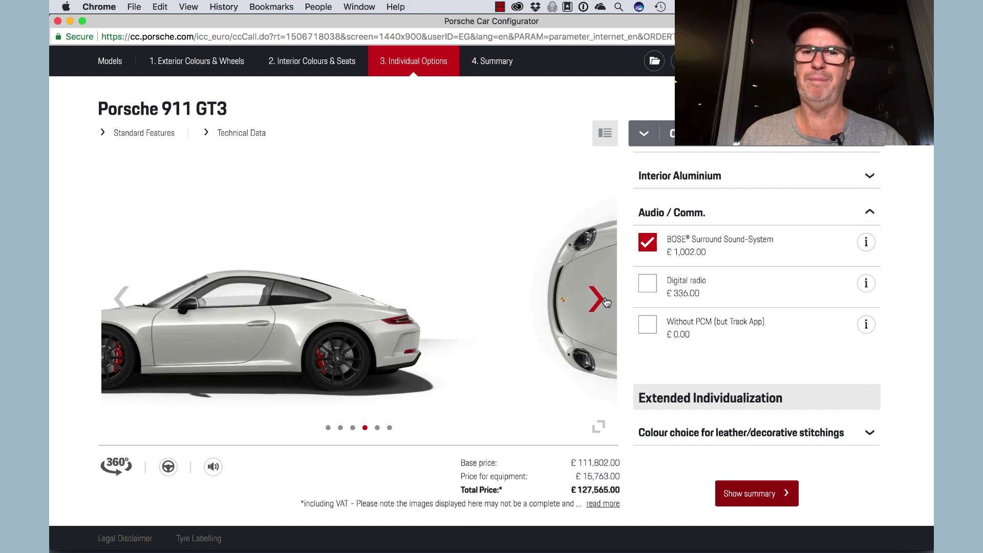
pyautogui.click(598, 305)
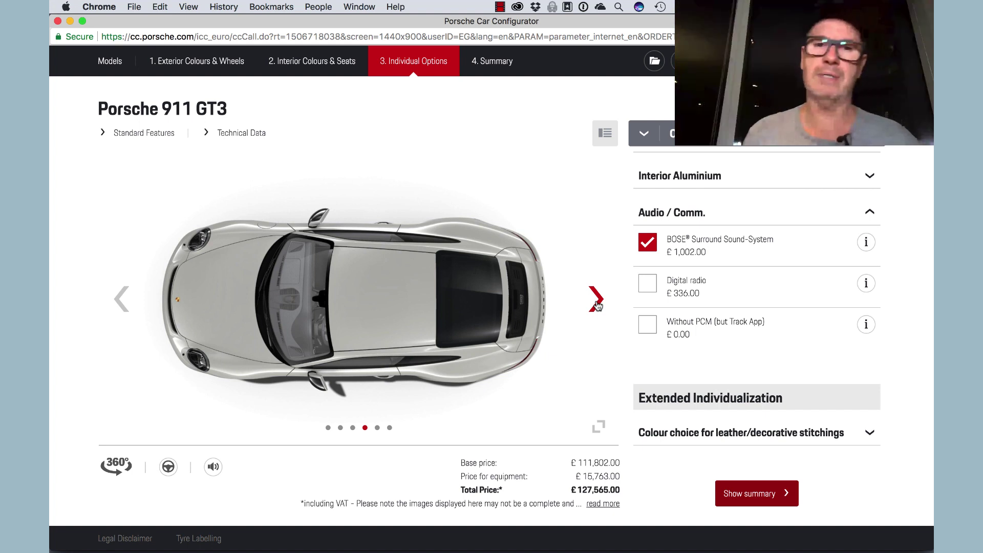
pyautogui.click(597, 304)
pyautogui.click(597, 305)
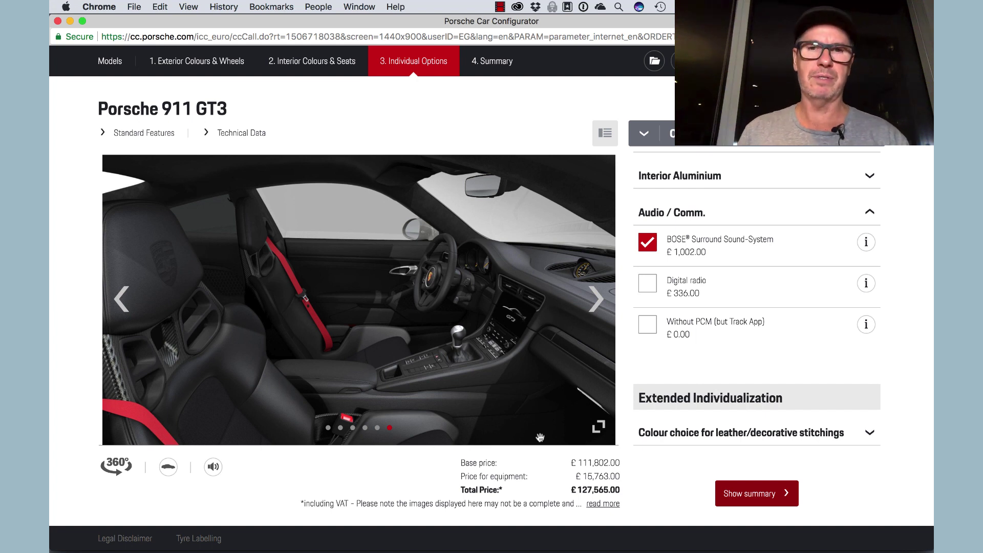
pyautogui.scroll(-1, 568, 391)
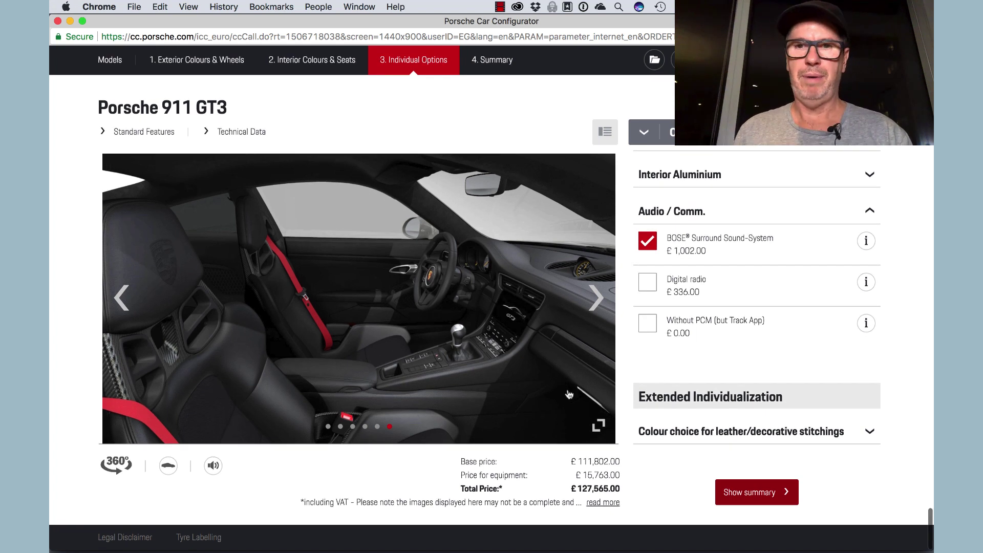
# View the Crayon car in the enlarged image gallery from the front view to the side view and close the gallery.
pyautogui.click(594, 300)
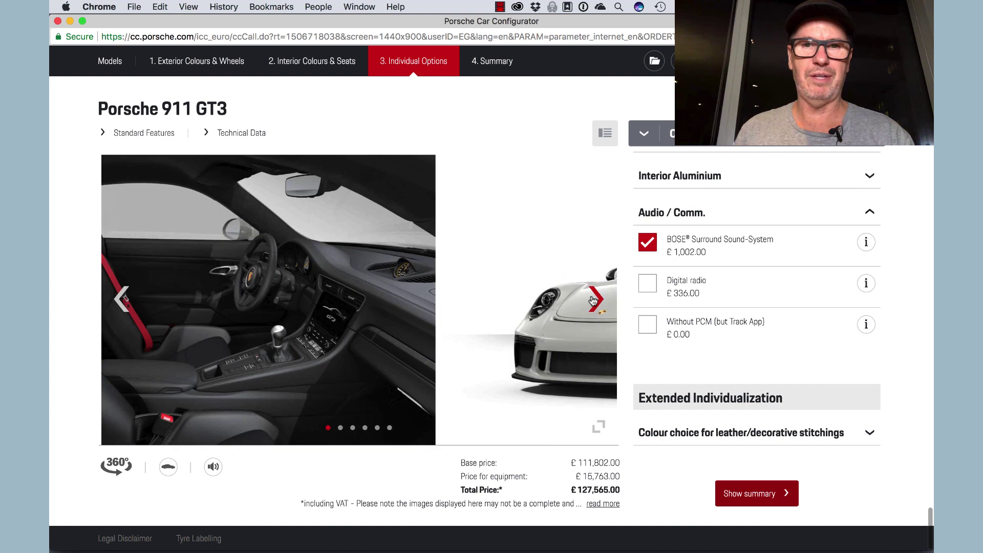
pyautogui.click(599, 427)
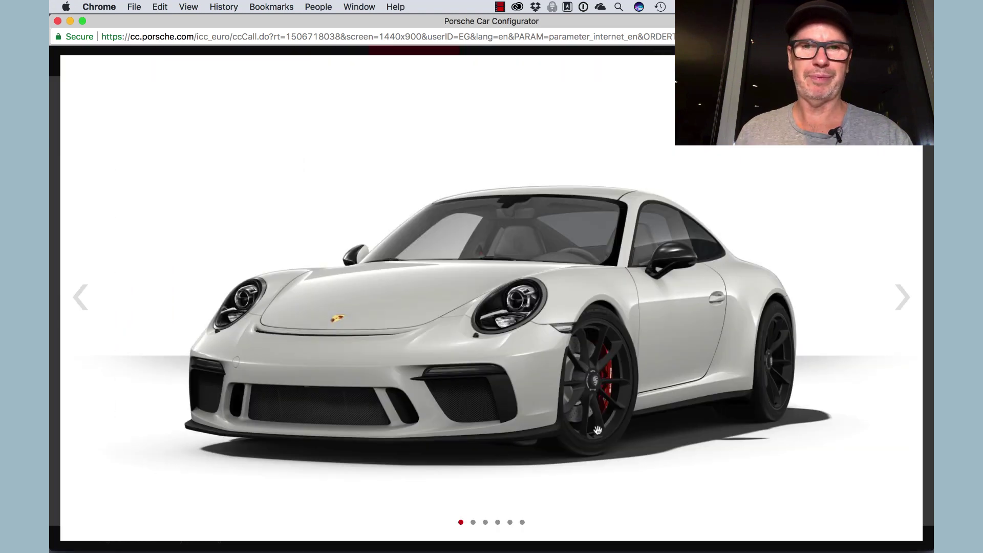
pyautogui.click(902, 301)
pyautogui.click(902, 300)
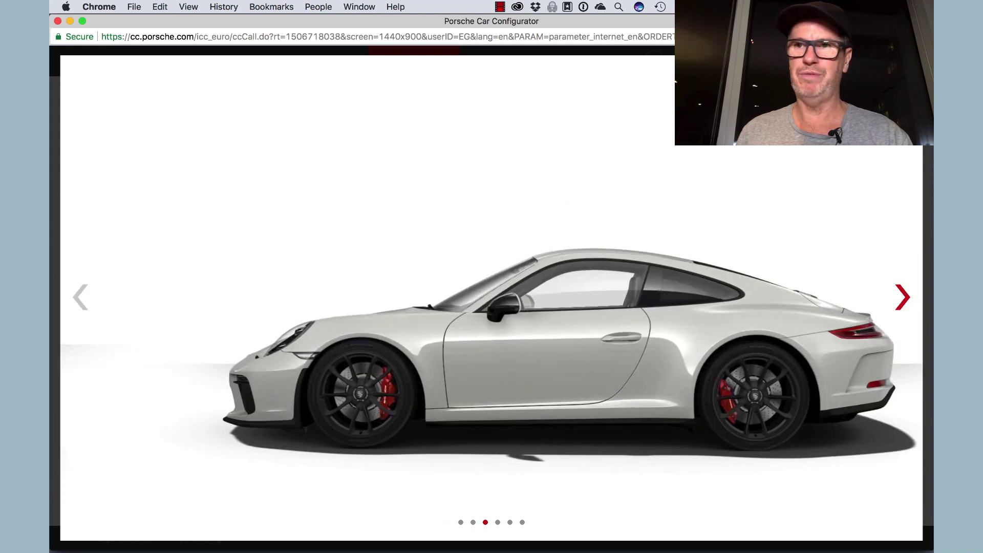
pyautogui.press('Escape')
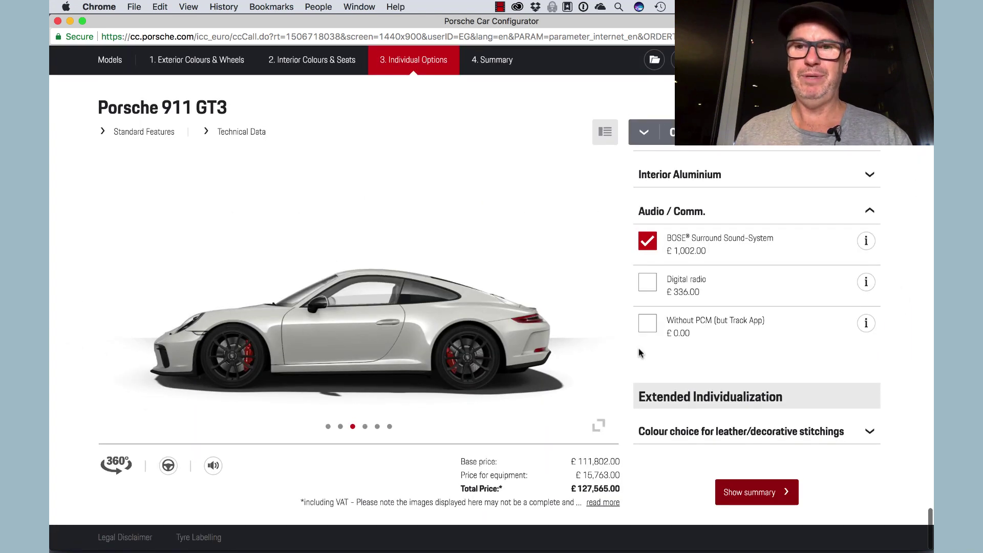
# Go through the preview images from the side view past the top and cabin views to the front view.
pyautogui.scroll(4, 639, 353)
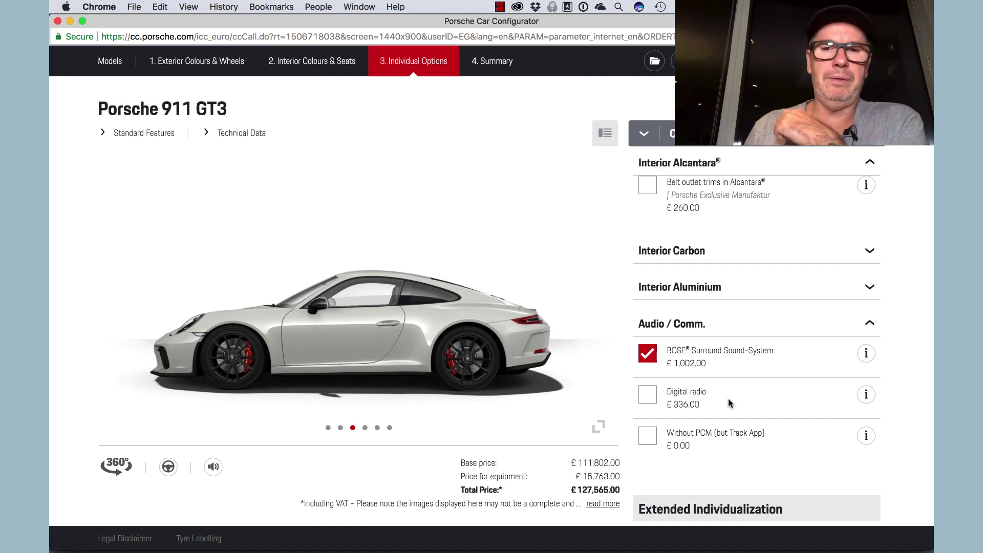
pyautogui.click(600, 308)
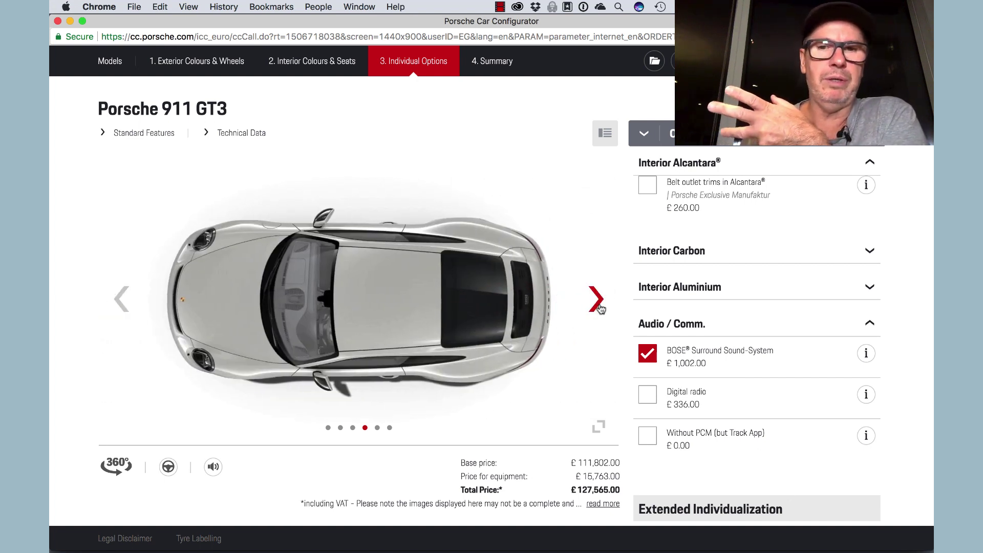
pyautogui.click(600, 309)
pyautogui.click(600, 308)
pyautogui.click(599, 309)
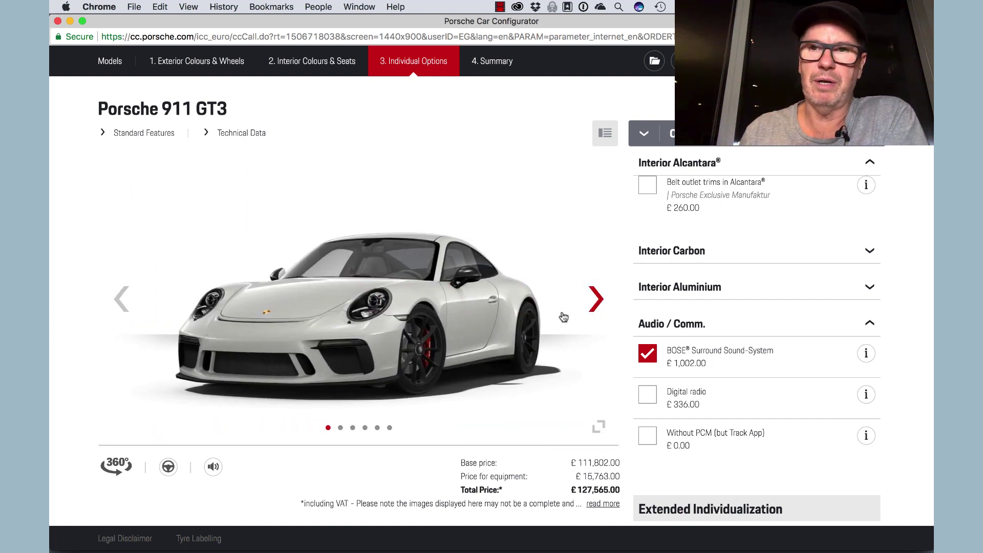
# Change the exterior colour to the special colour Lava Orange and bring up the side view in the preview.
pyautogui.scroll(15, 746, 257)
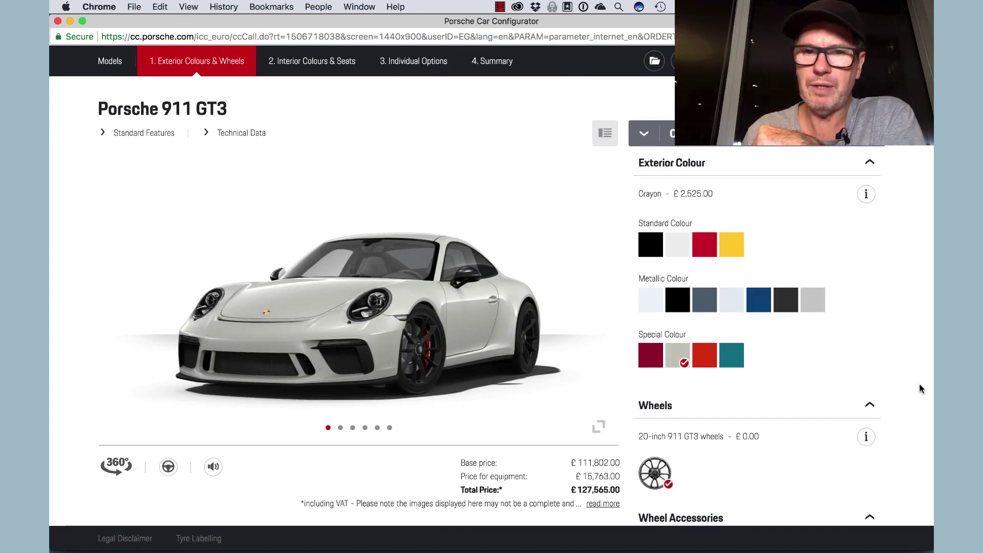
pyautogui.click(709, 359)
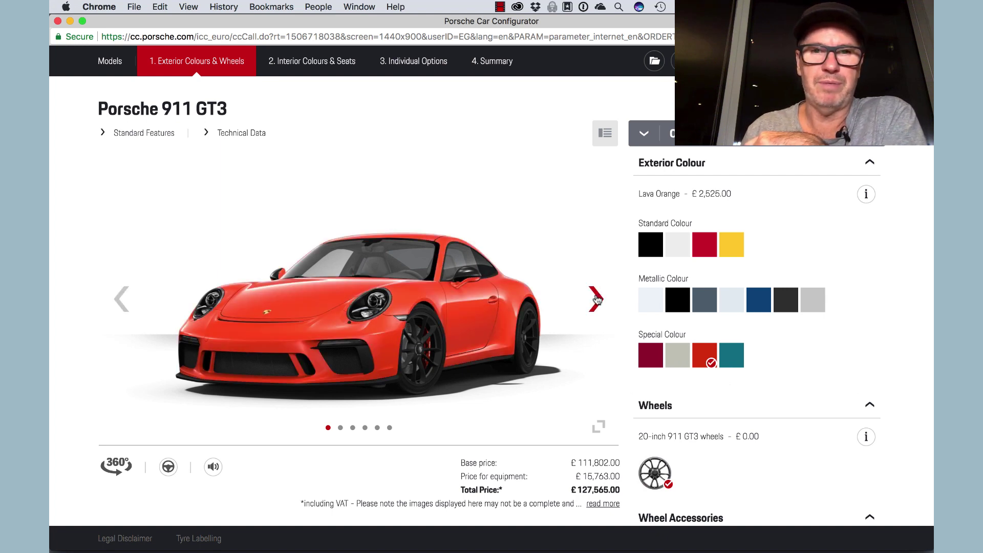
pyautogui.click(596, 299)
pyautogui.click(597, 299)
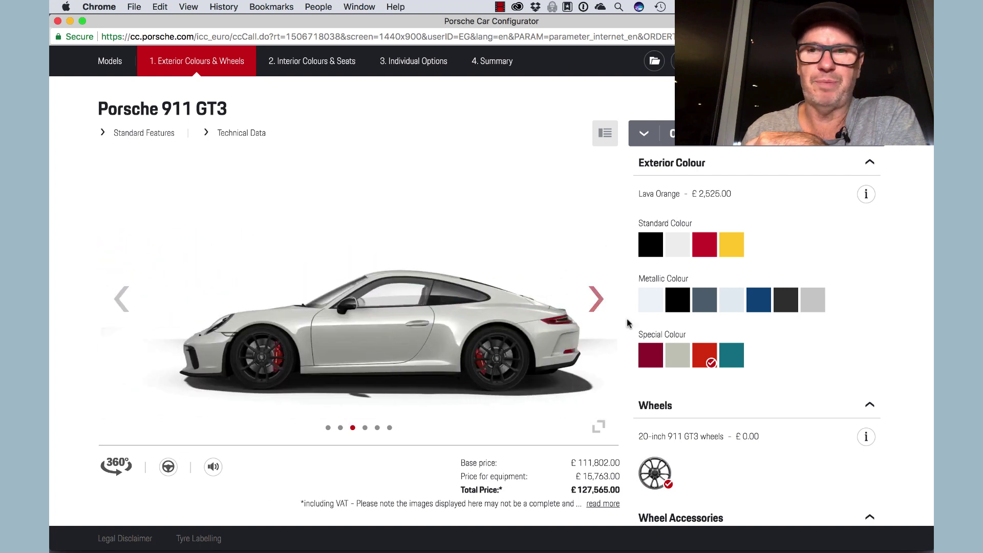
# Examine the Lava Orange car in the enlarged gallery from the side, front, rear and top, and close the gallery.
pyautogui.click(598, 427)
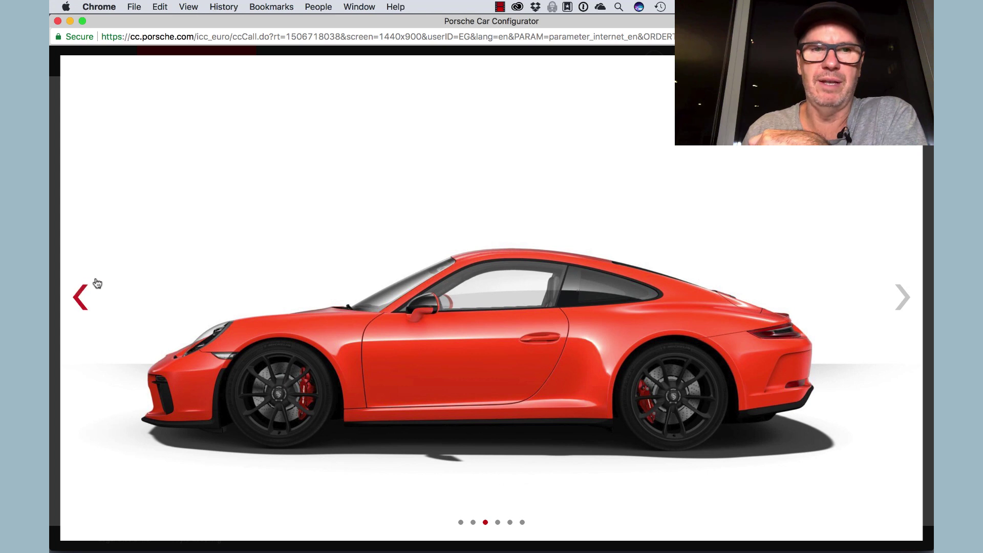
pyautogui.click(81, 296)
pyautogui.click(81, 296)
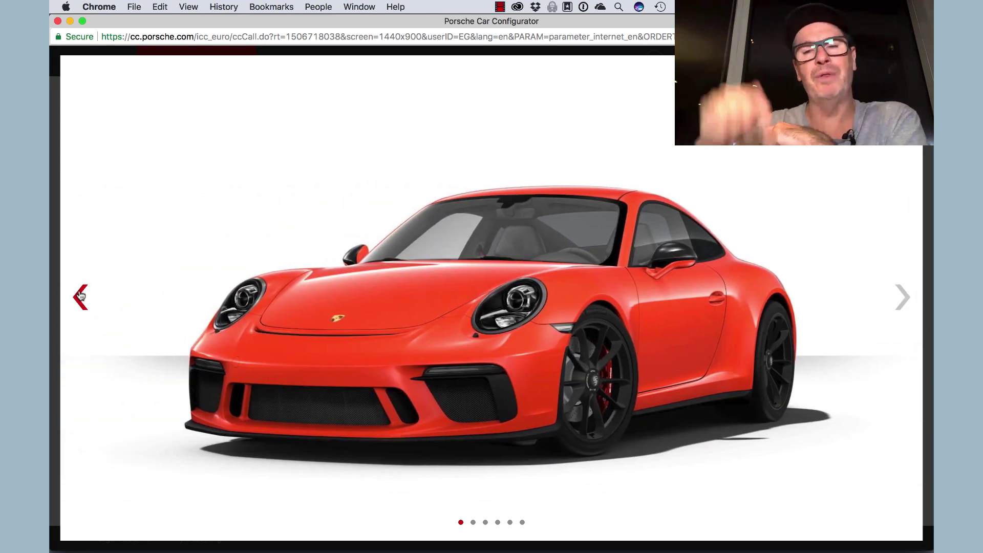
pyautogui.click(903, 299)
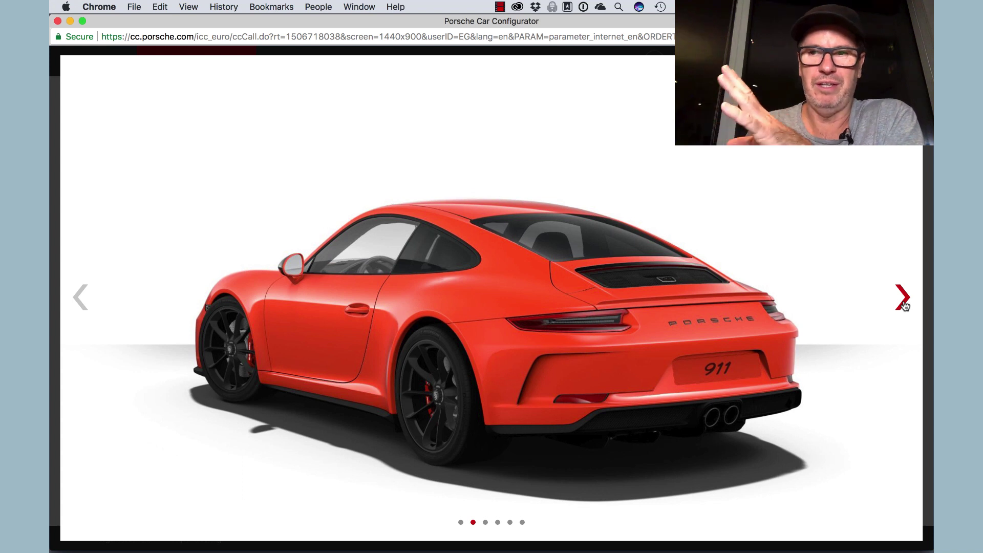
pyautogui.click(904, 304)
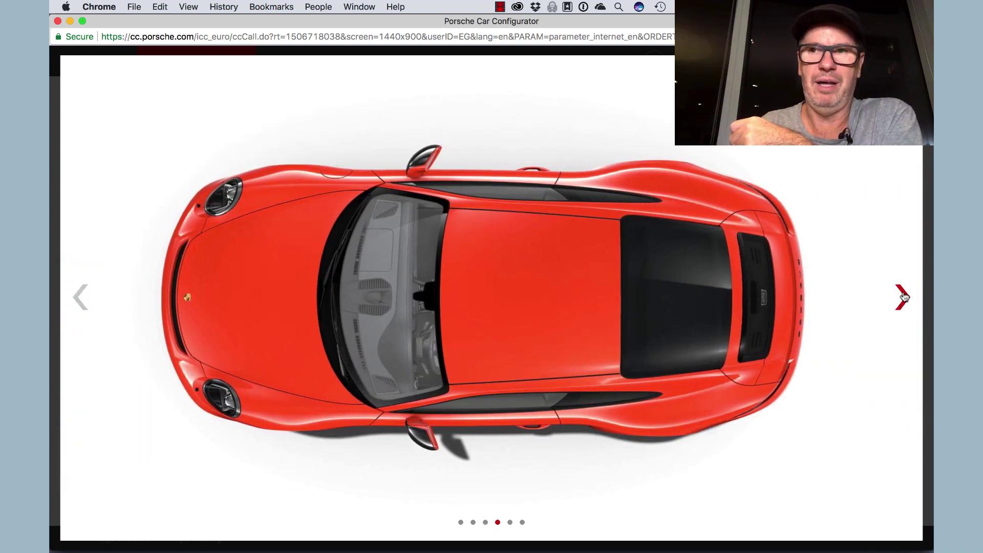
pyautogui.click(905, 72)
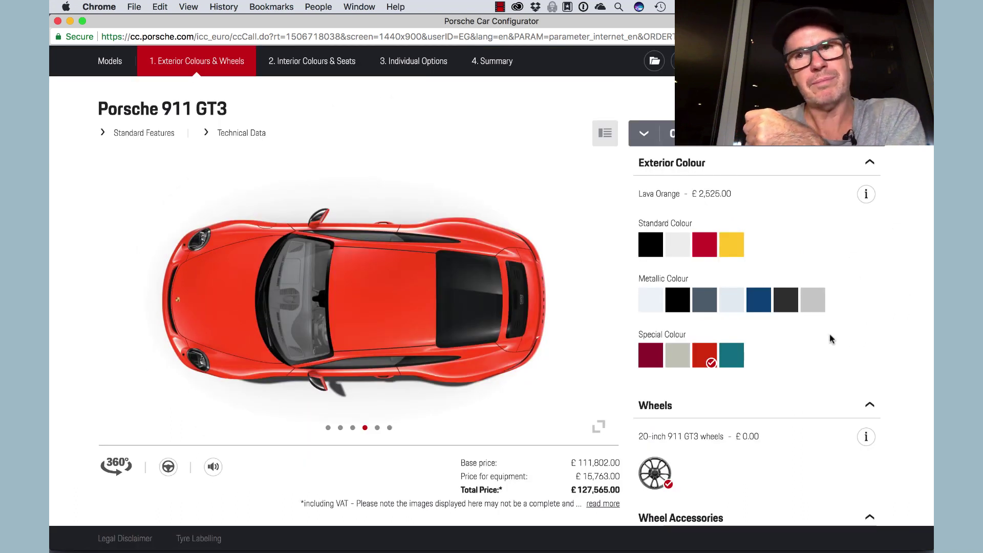
# Check the cabin preview images with the Lava Orange exterior and return to the front view.
pyautogui.scroll(-2, 834, 336)
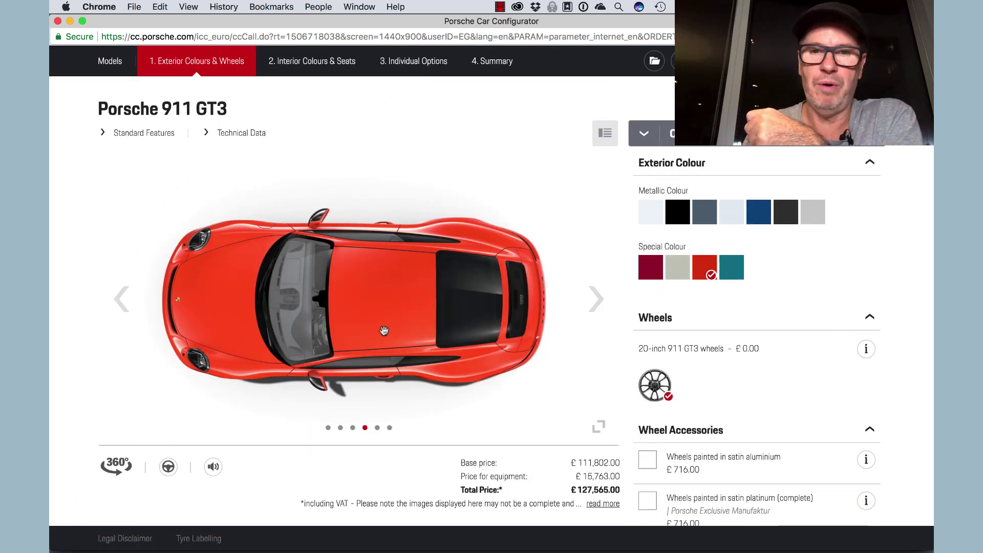
pyautogui.click(595, 299)
pyautogui.click(595, 299)
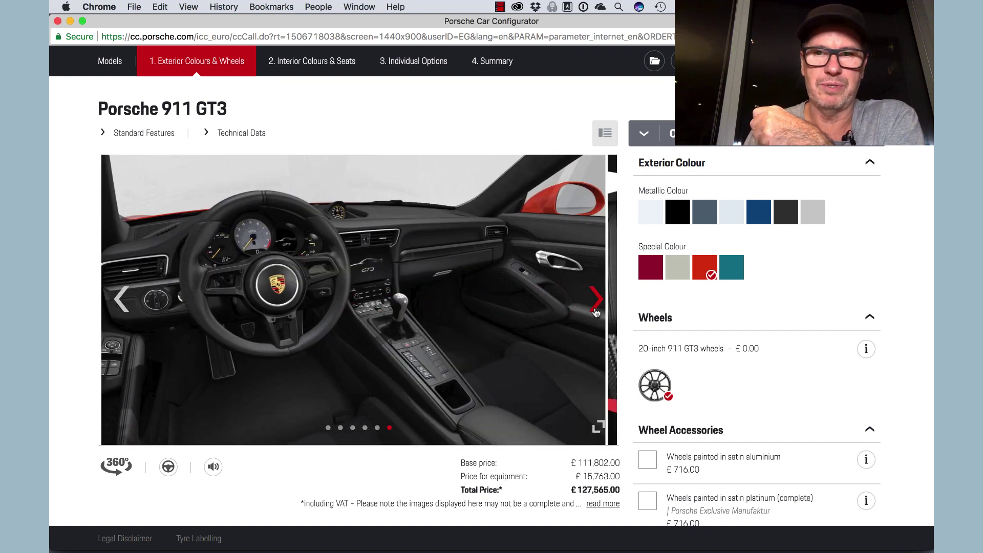
pyautogui.click(596, 300)
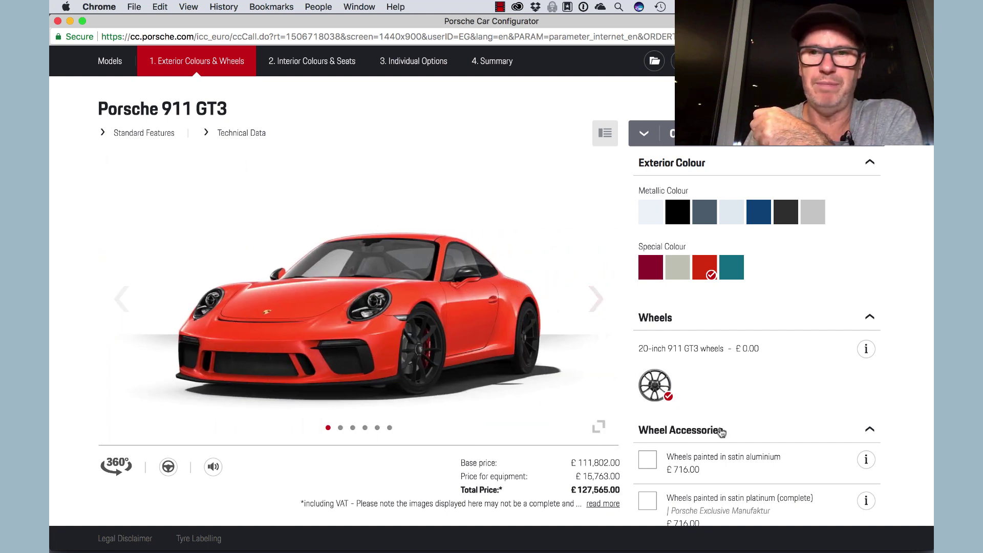
# Change the wheel paint to satin platinum (complete), accept the required adaptation, and check the wheels in the rear view.
pyautogui.scroll(-1, 768, 420)
pyautogui.scroll(-5, 869, 409)
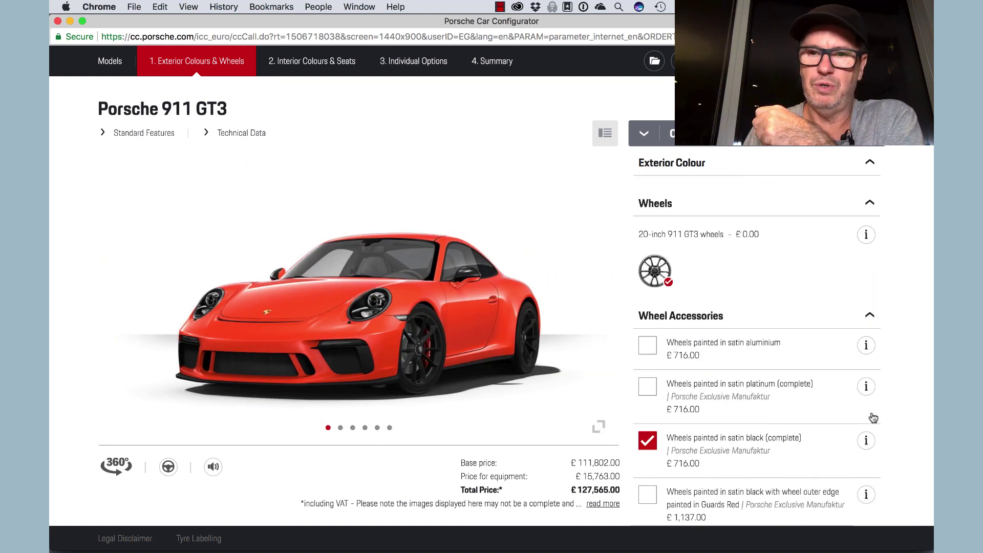
pyautogui.click(648, 312)
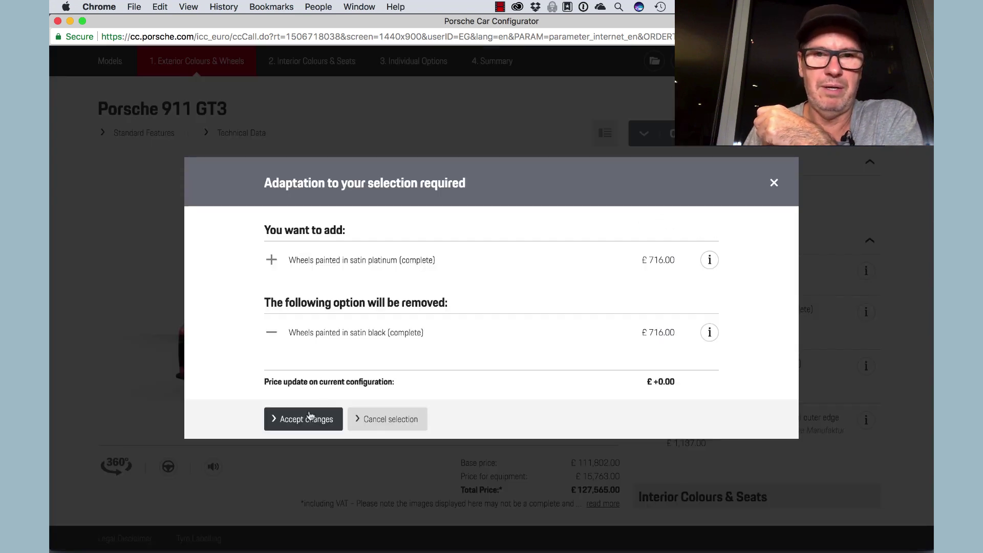
pyautogui.click(310, 417)
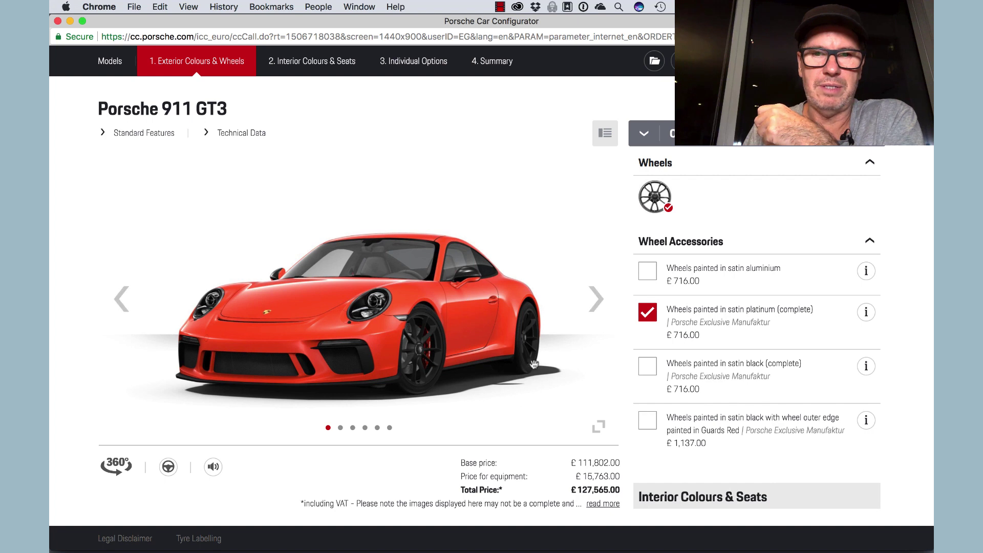
pyautogui.click(596, 302)
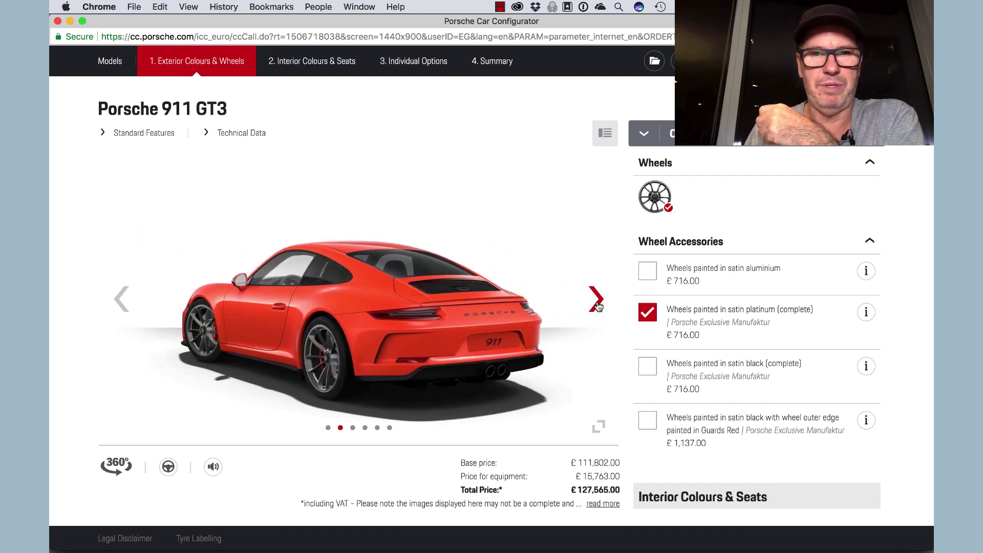
# Switch the wheel paint back to satin black (complete), accept the adaptation, and show the car's side view.
pyautogui.click(648, 367)
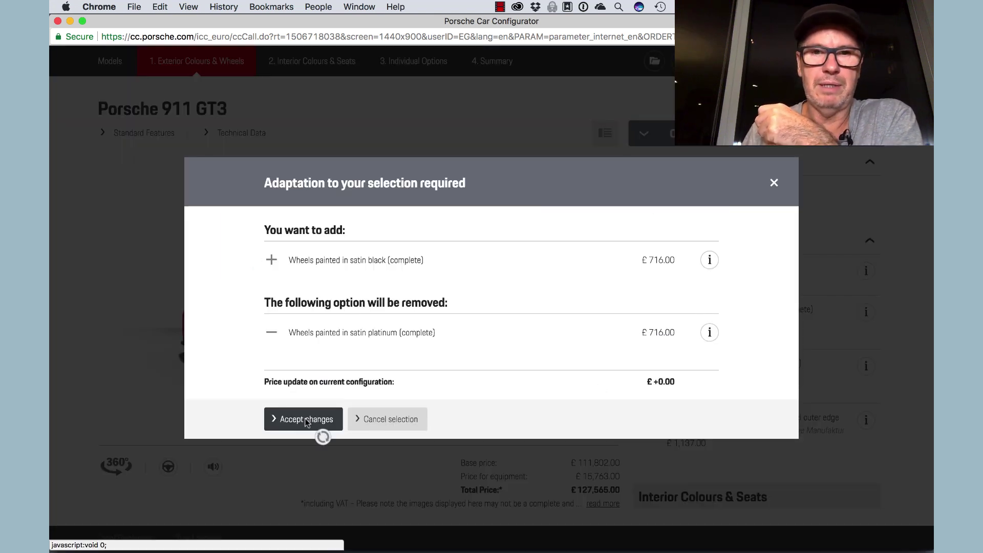
pyautogui.click(321, 427)
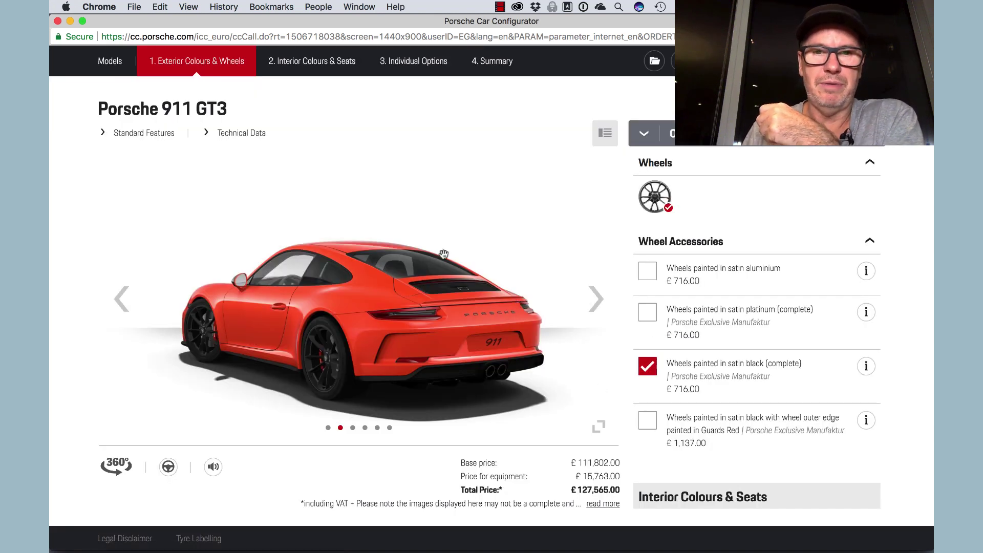
pyautogui.click(591, 296)
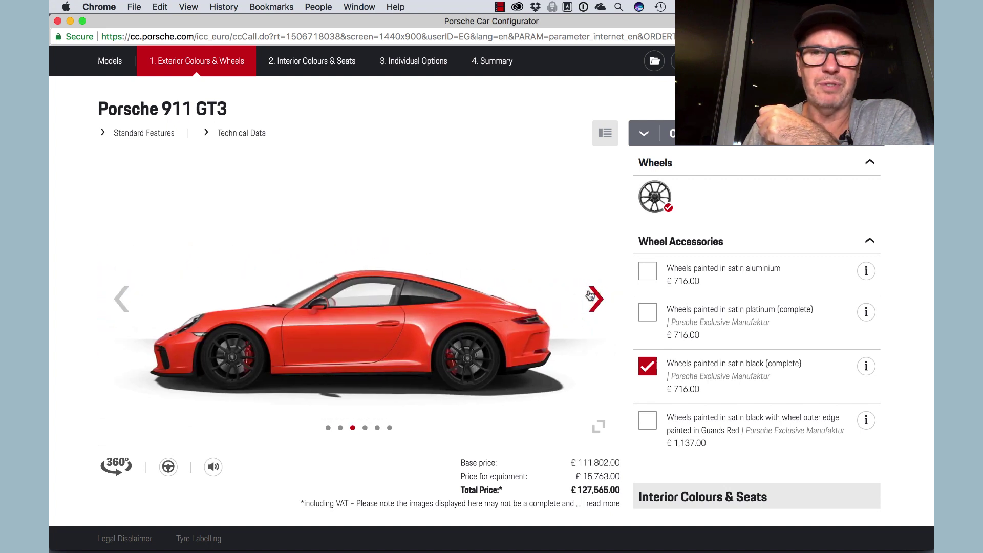
# Inspect the enlarged side view of the Lava Orange car, close it, and move the preview back to the rear view.
pyautogui.click(597, 427)
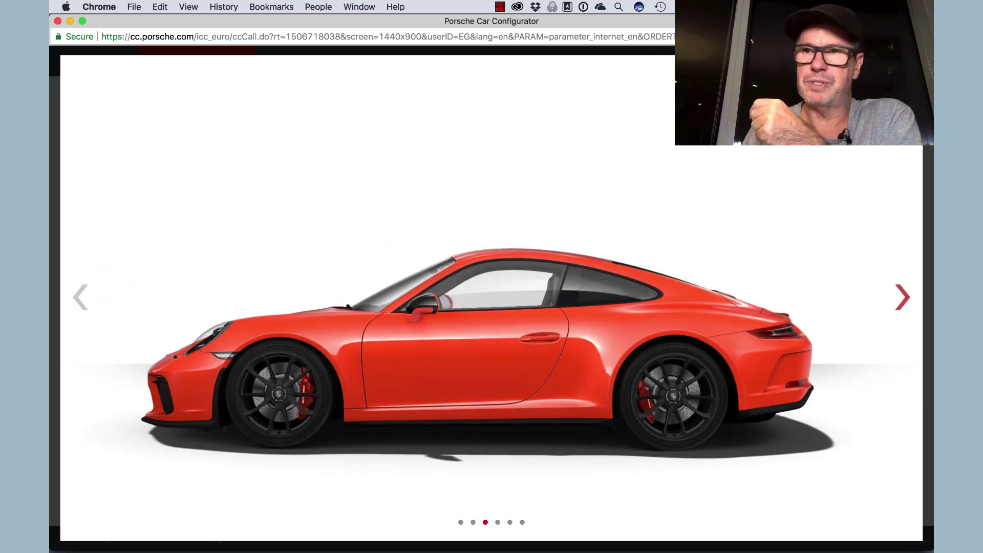
pyautogui.click(907, 71)
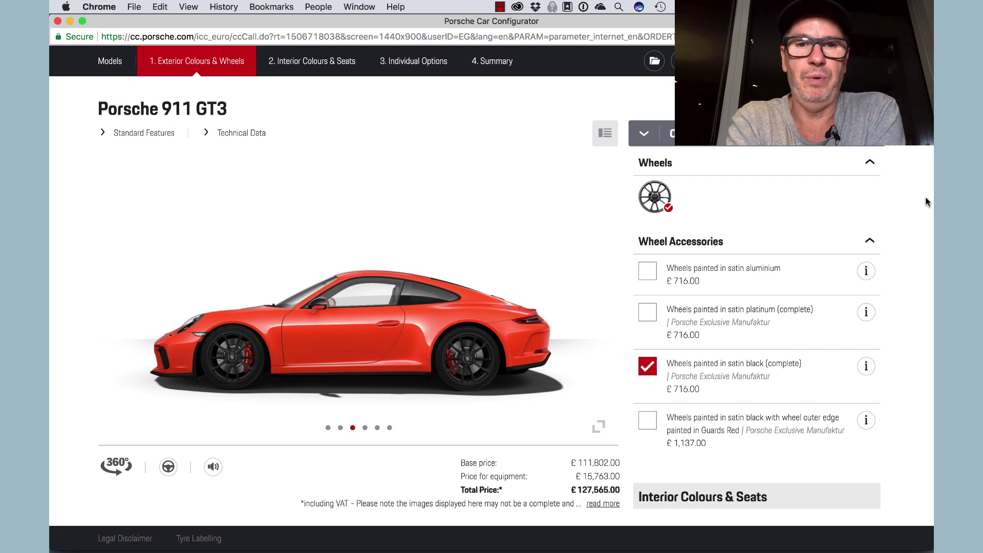
pyautogui.click(123, 300)
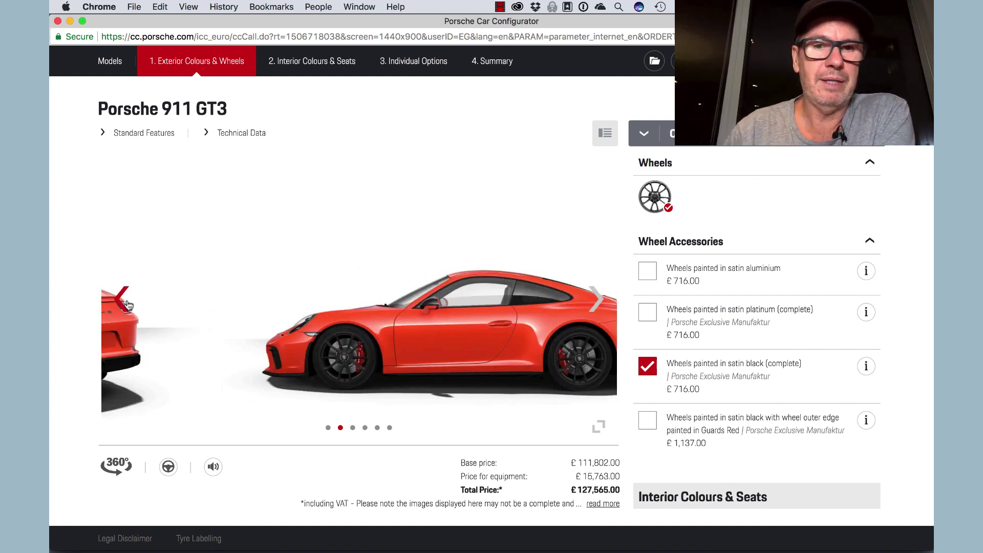